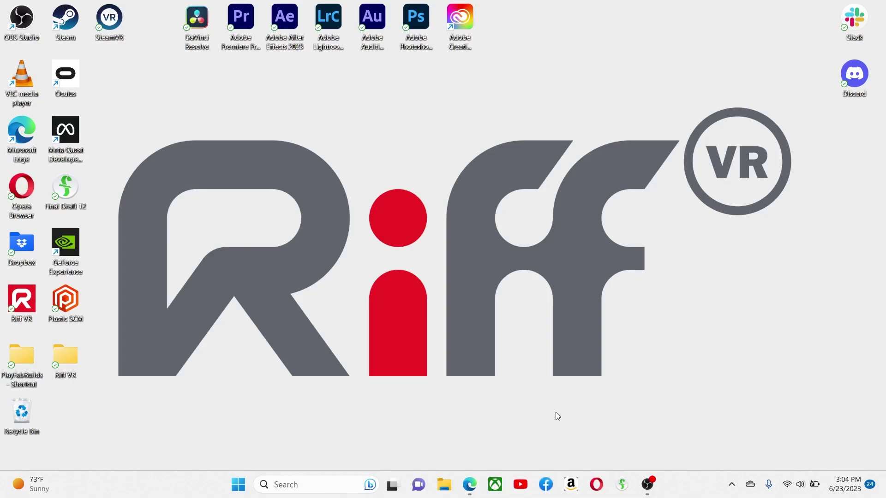
# - Download the Epic Games launcher installer from the Unreal Engine website and install it in C:\Program Files (x86)\Epic Games
pyautogui.click(470, 485)
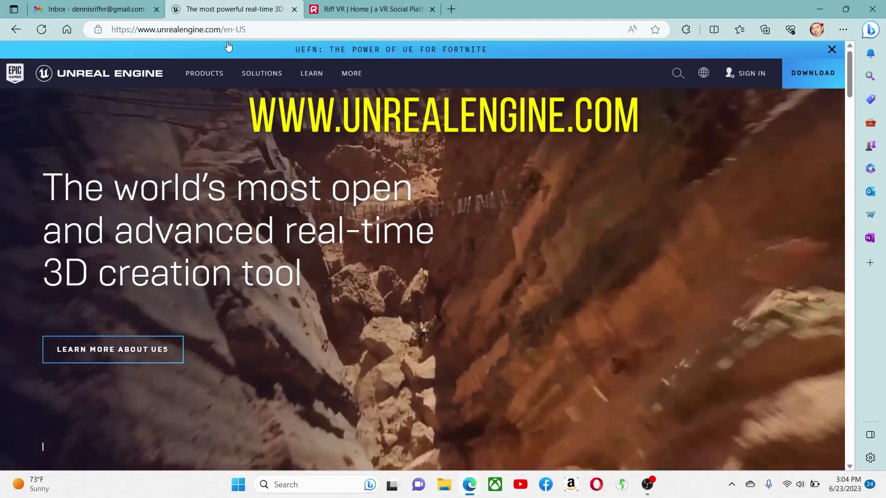
pyautogui.moveTo(311, 73)
pyautogui.click(806, 77)
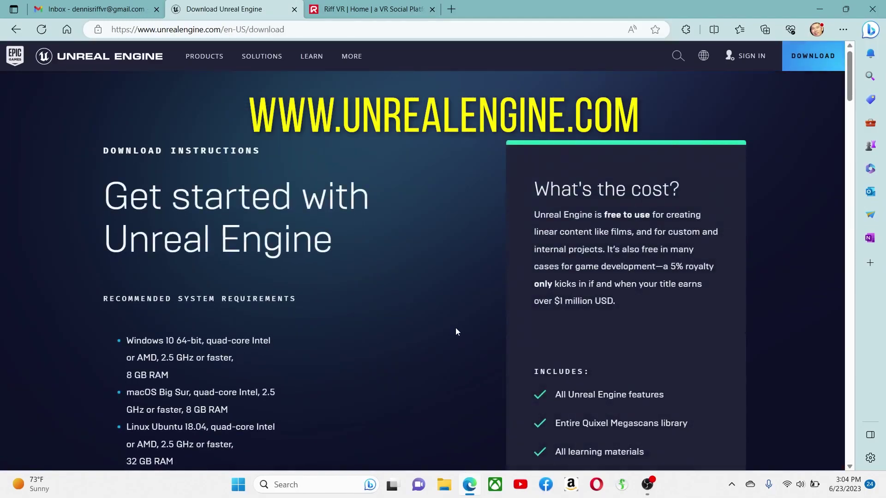
pyautogui.scroll(-3, 457, 331)
pyautogui.scroll(-8, 457, 331)
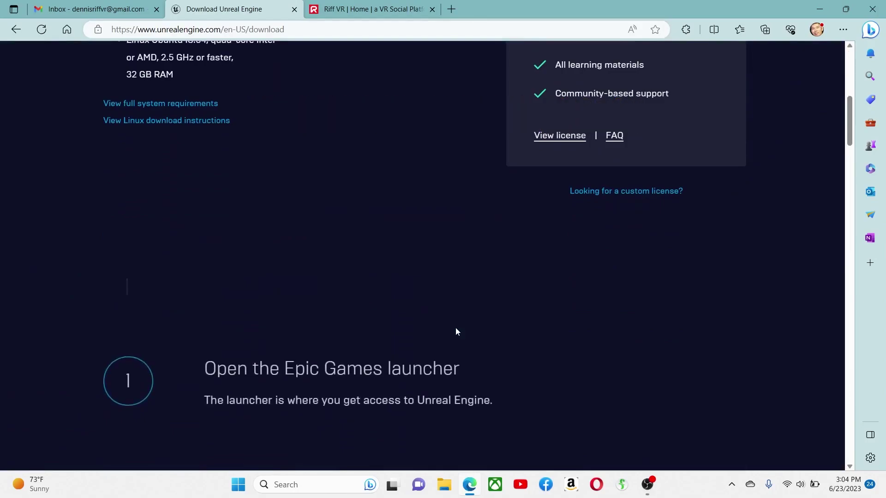
pyautogui.scroll(-1, 456, 331)
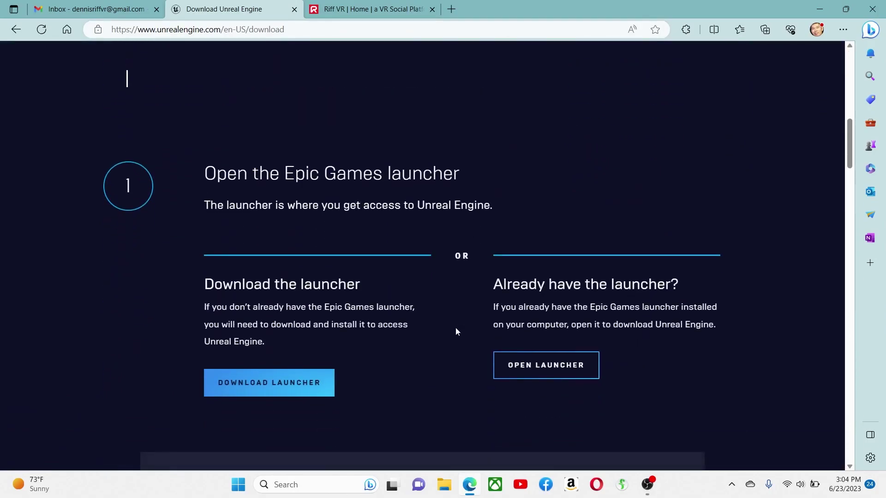
pyautogui.click(294, 388)
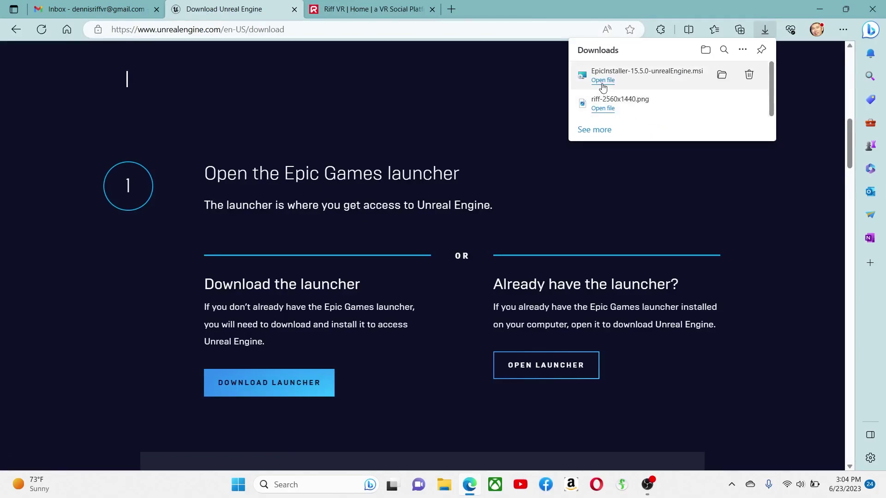
pyautogui.click(603, 81)
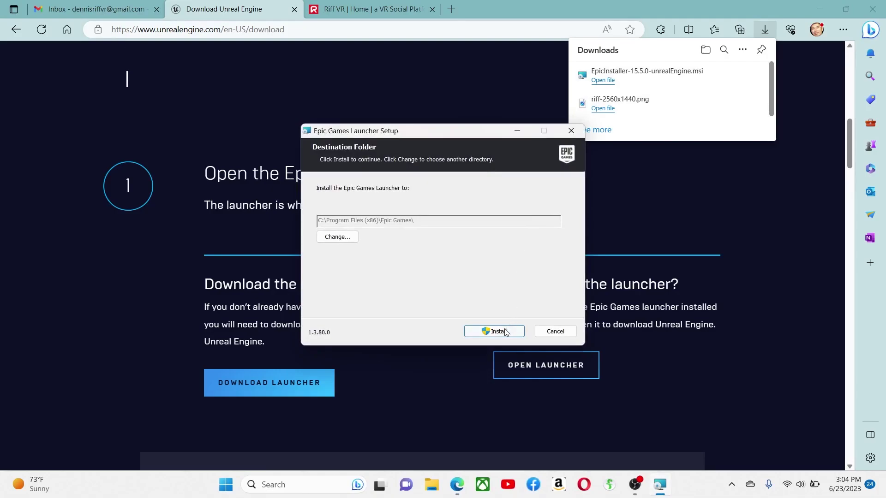
pyautogui.click(506, 332)
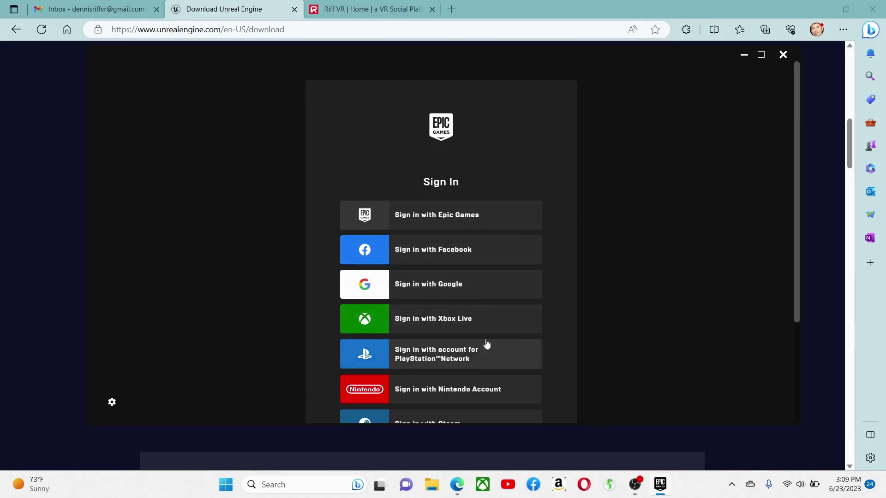
# - Choose to sign in to the launcher with an Epic Games account
pyautogui.scroll(-1, 577, 270)
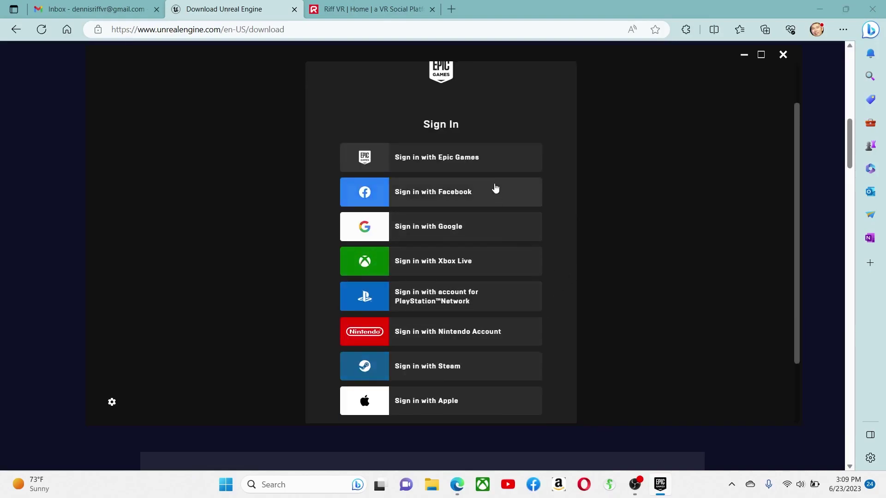
pyautogui.click(470, 160)
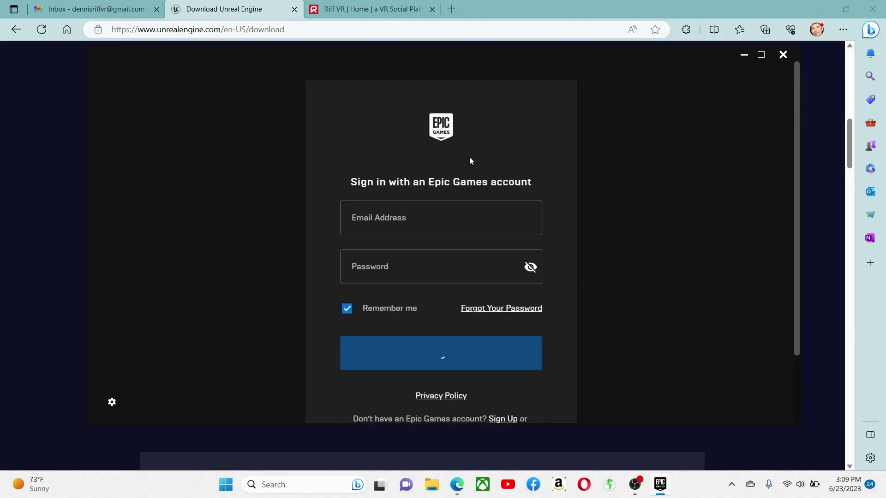
pyautogui.scroll(-2, 536, 353)
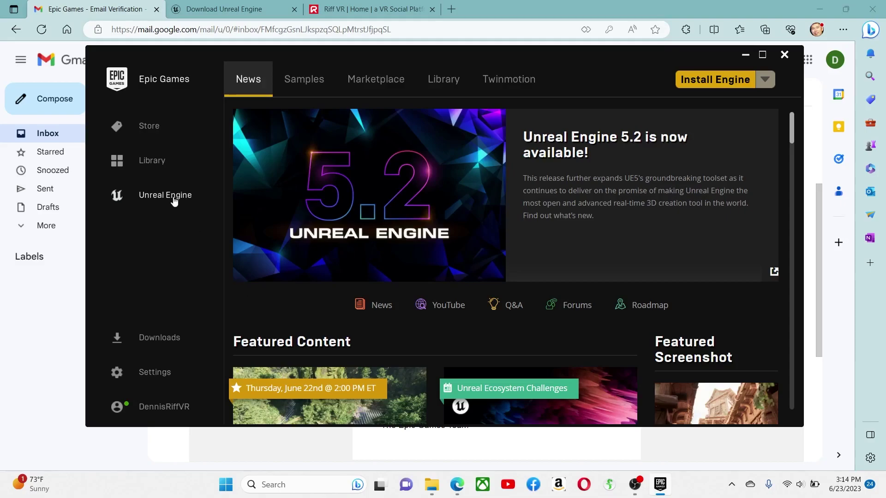
# - Add a new engine version to the Unreal Engine library and set it to version 5.1
pyautogui.click(439, 89)
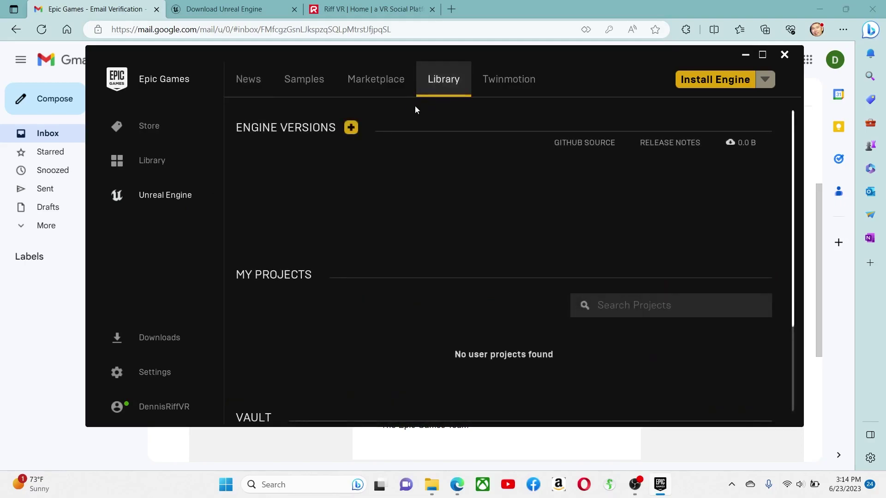
pyautogui.click(352, 128)
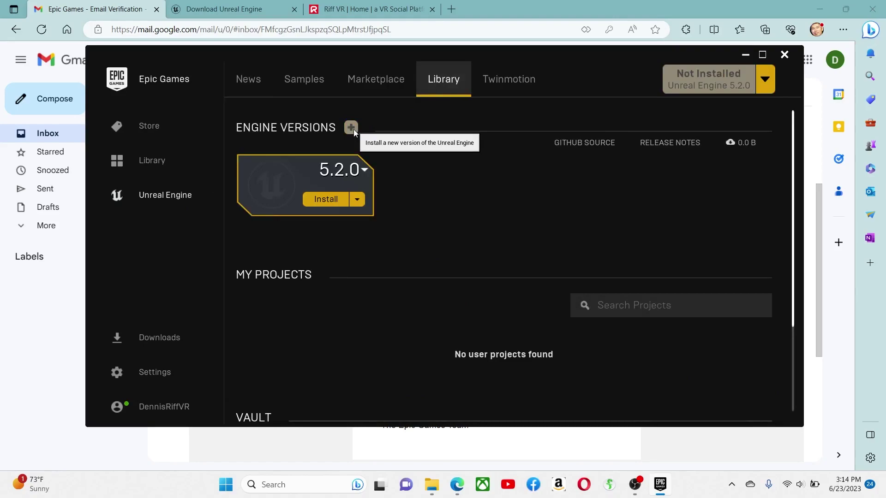
pyautogui.click(365, 172)
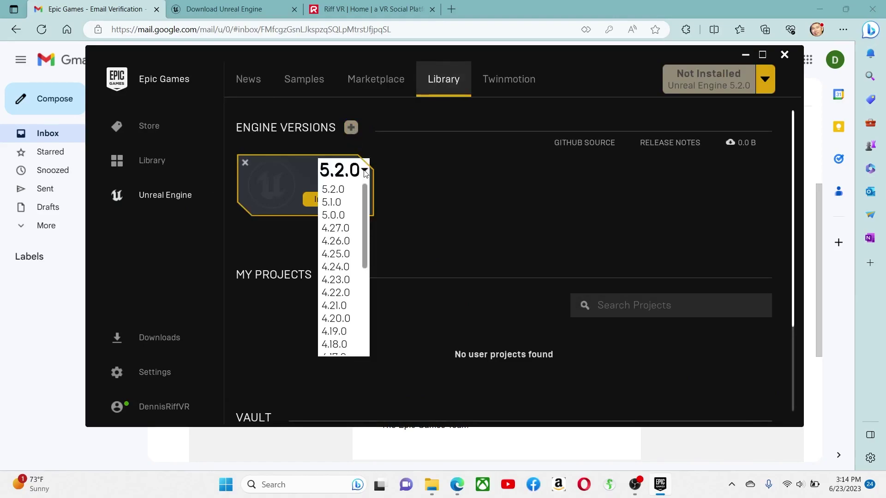
pyautogui.click(343, 204)
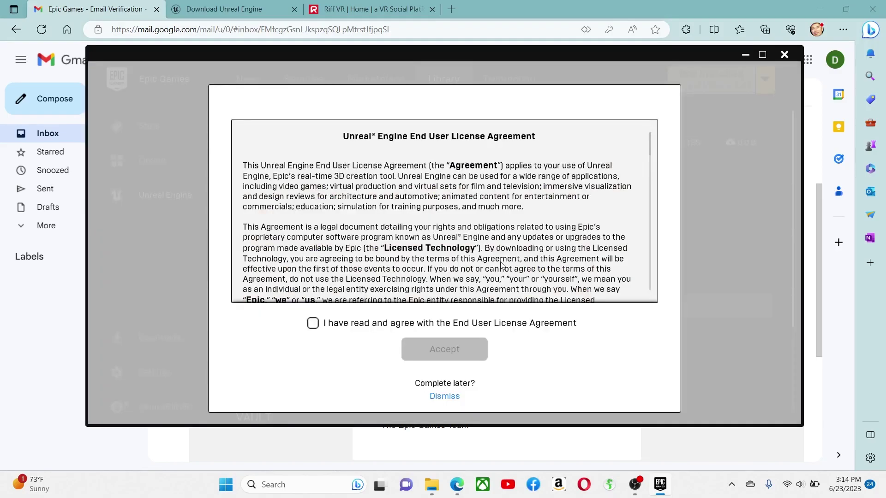
# - Accept the Unreal Engine End User License Agreement and install the engine in C:\Program Files\Epic Games
pyautogui.click(313, 323)
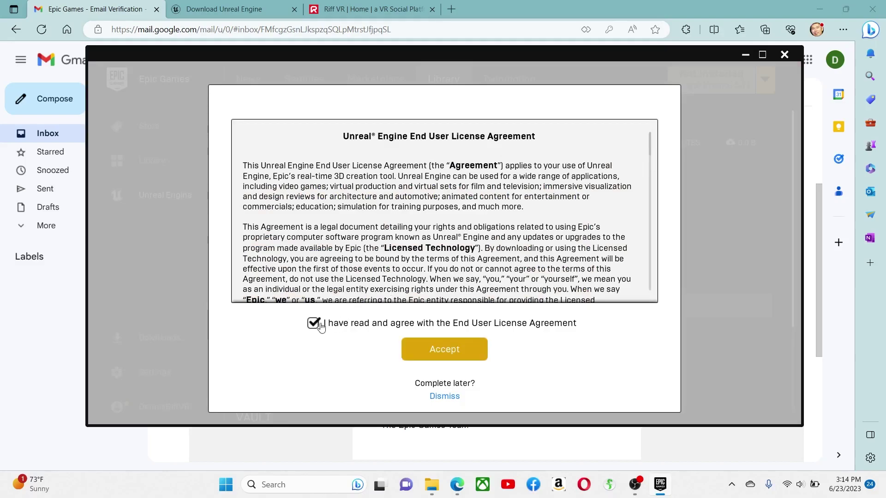
pyautogui.click(453, 350)
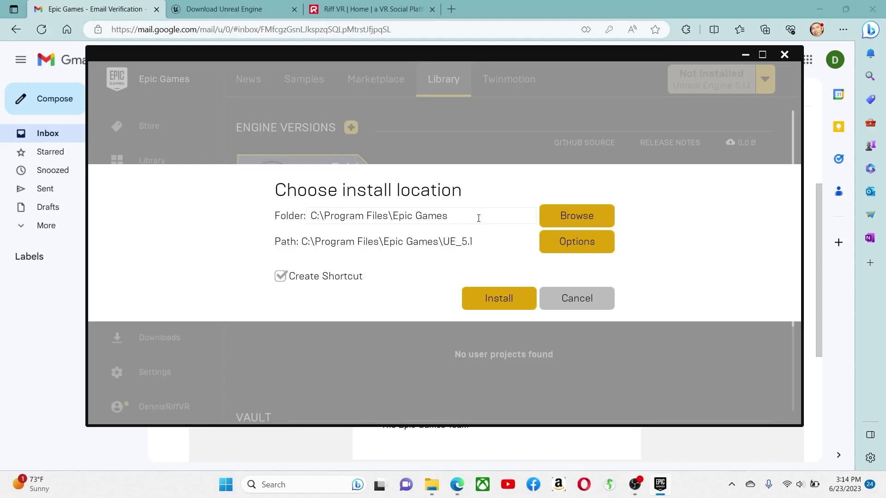
pyautogui.click(500, 301)
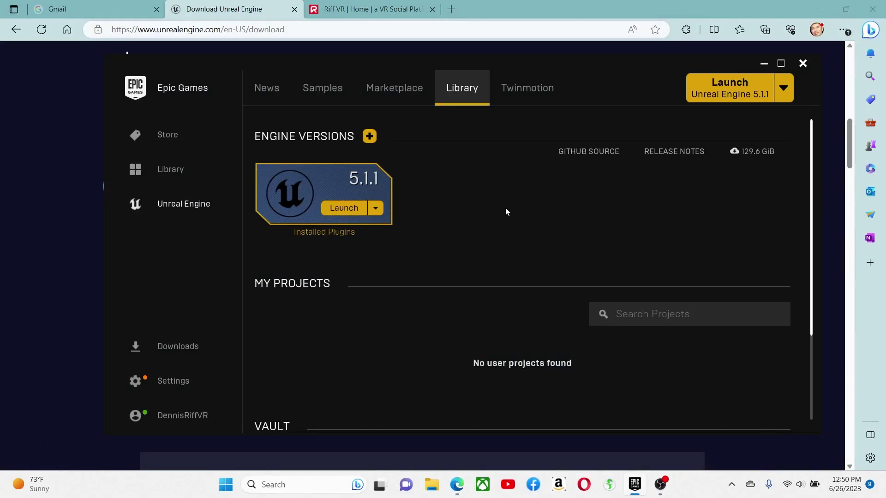
# - Switch to the Riff VR website in the browser and download the Riff VR SDK 1.1 toolkit from its download page
pyautogui.click(368, 9)
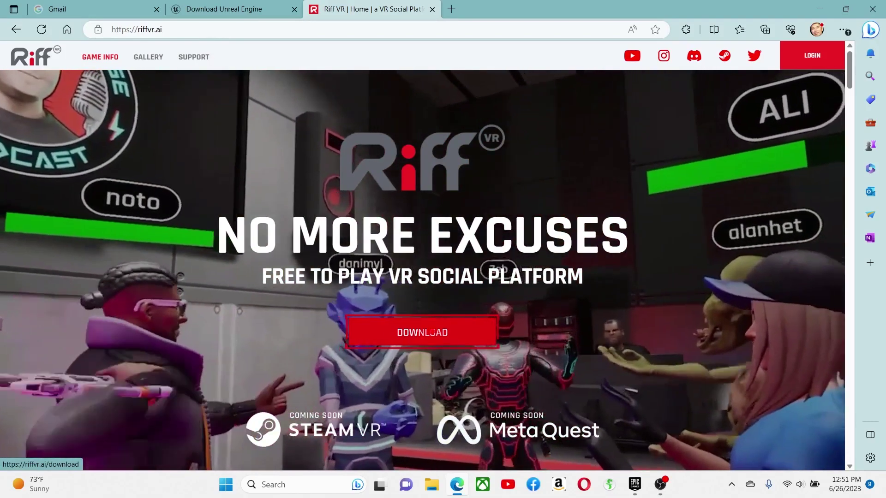
pyautogui.click(431, 332)
pyautogui.scroll(-6, 561, 275)
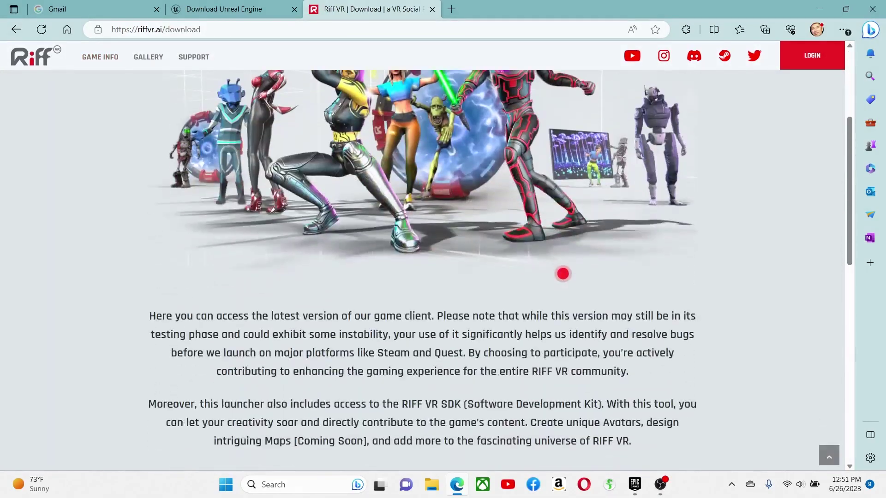
pyautogui.scroll(-4, 564, 276)
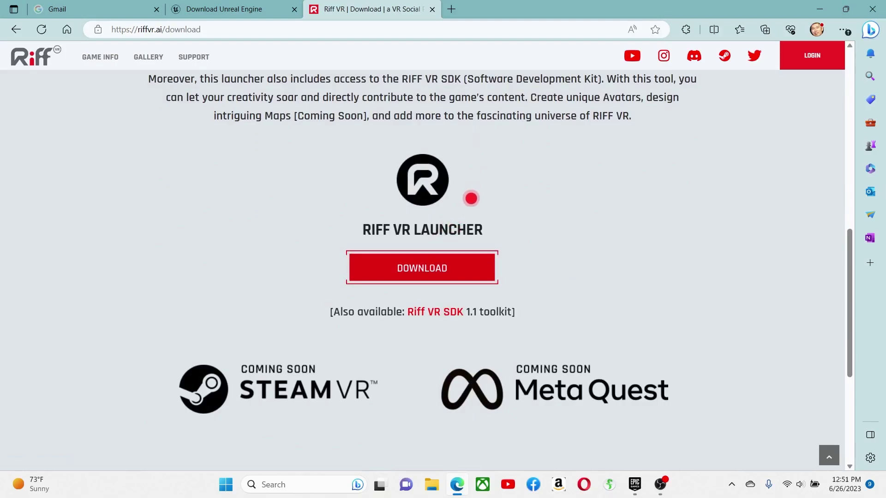
pyautogui.click(446, 312)
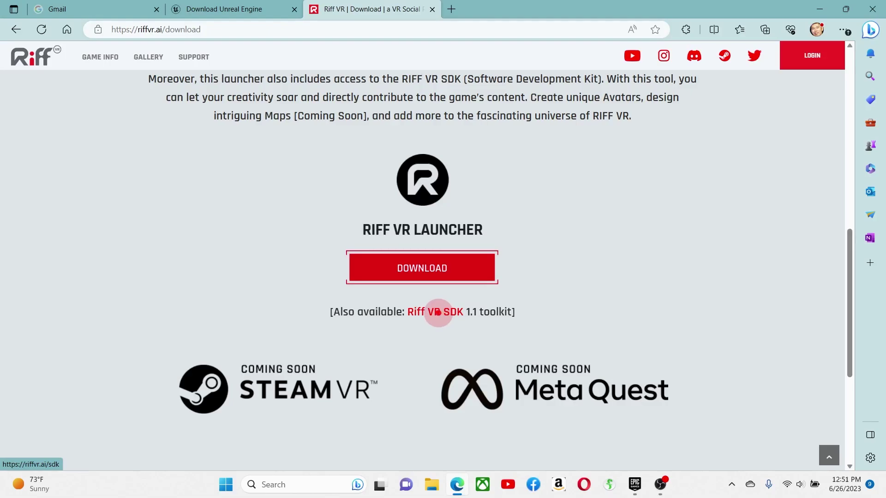
pyautogui.click(438, 312)
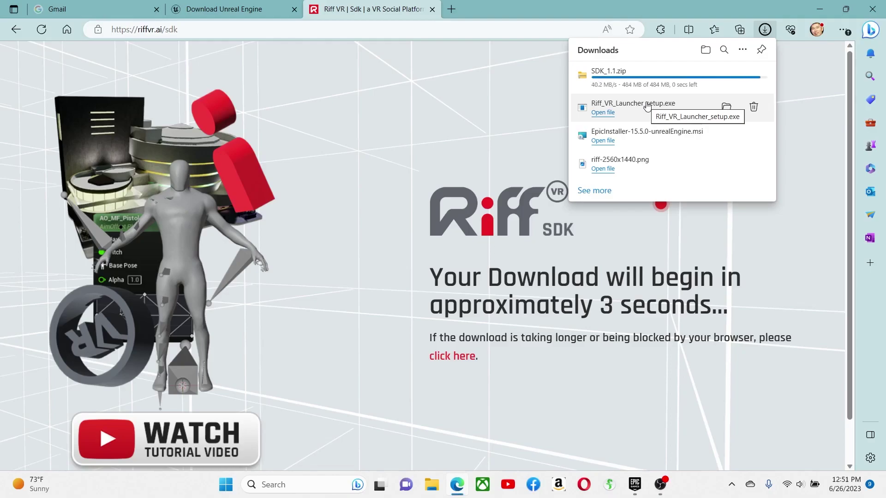
# - Extract the SDK_1.1 zip file in the Downloads folder to the default SDK_1.1 destination folder
pyautogui.click(433, 485)
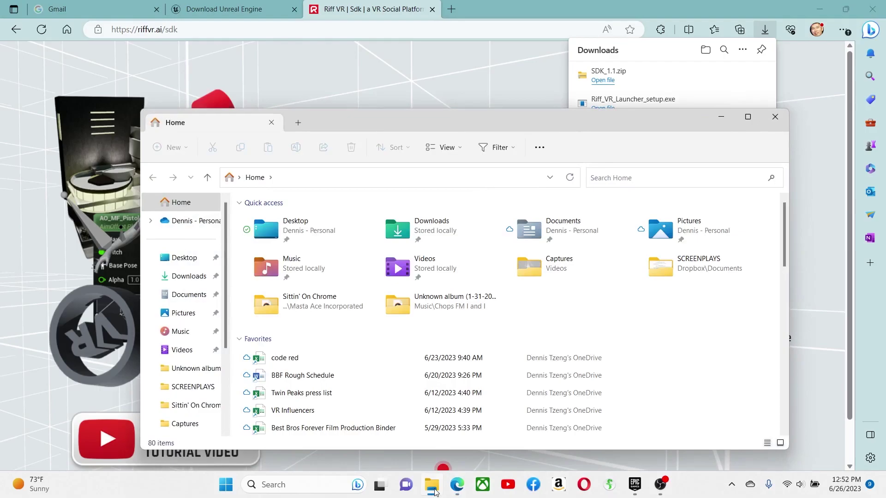
pyautogui.click(196, 278)
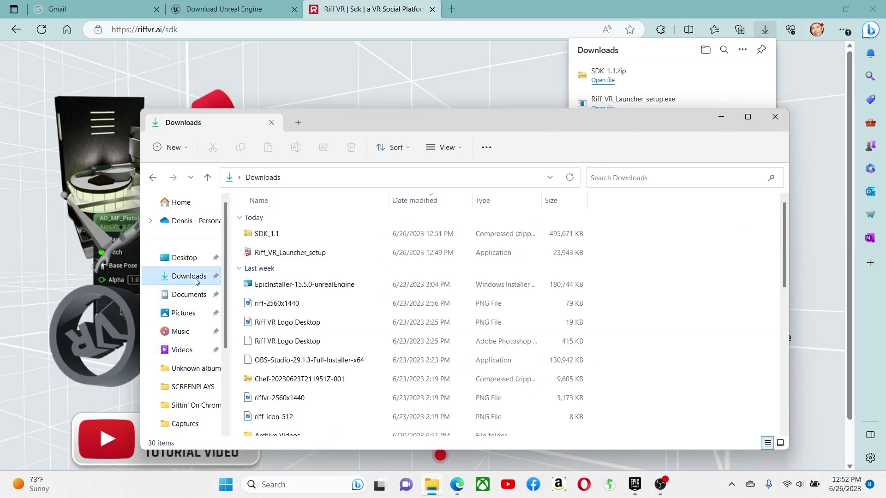
pyautogui.rightClick(271, 236)
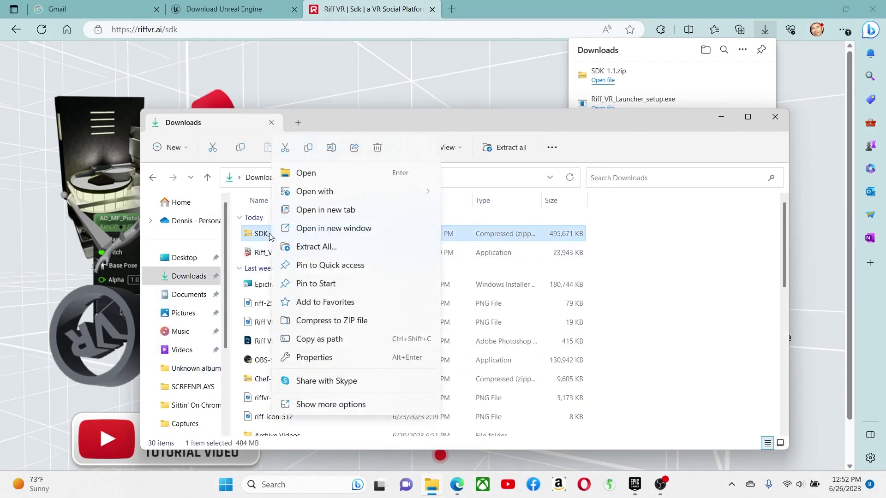
pyautogui.click(310, 248)
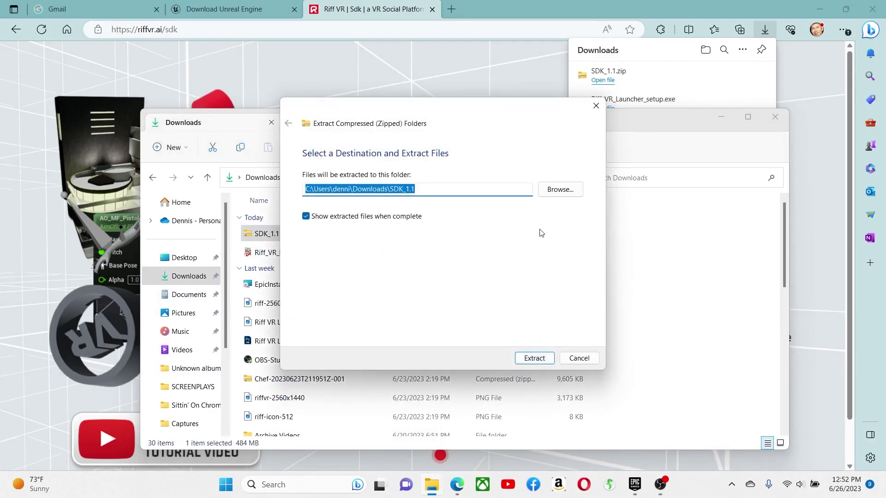
pyautogui.click(550, 192)
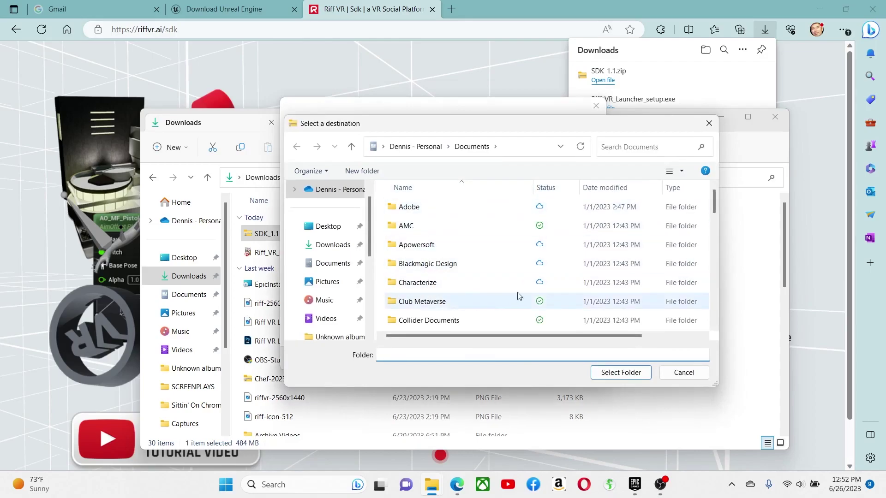
pyautogui.click(684, 372)
pyautogui.click(532, 356)
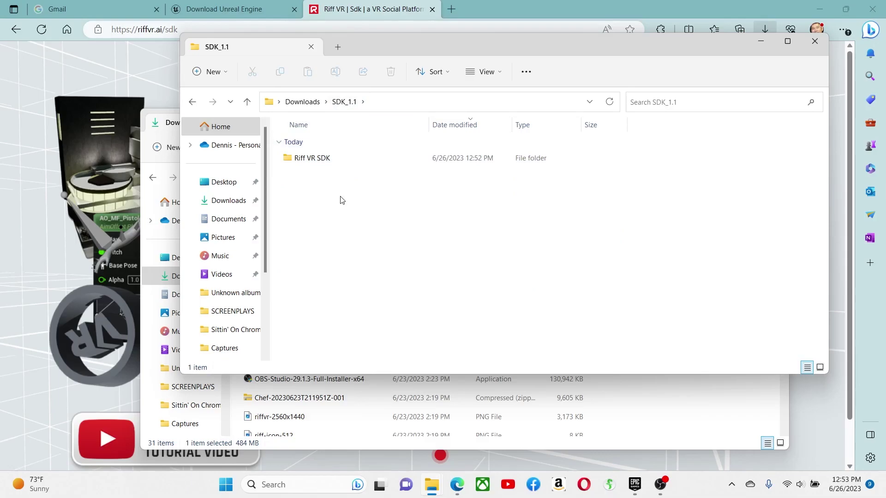
# - Select the riffvr_SDK_BUILD_PLUGIN ULP2 file in the Riff VR SDK's Profiles folder and move the window aside
pyautogui.doubleClick(313, 158)
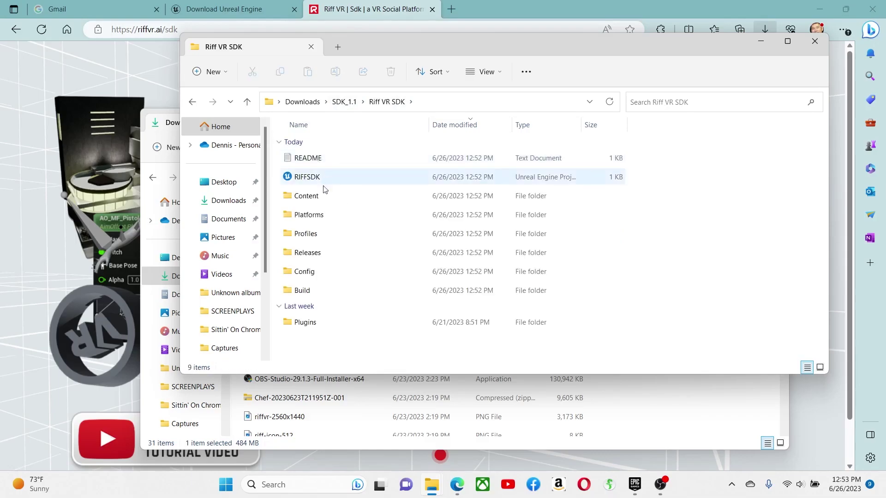
pyautogui.doubleClick(309, 235)
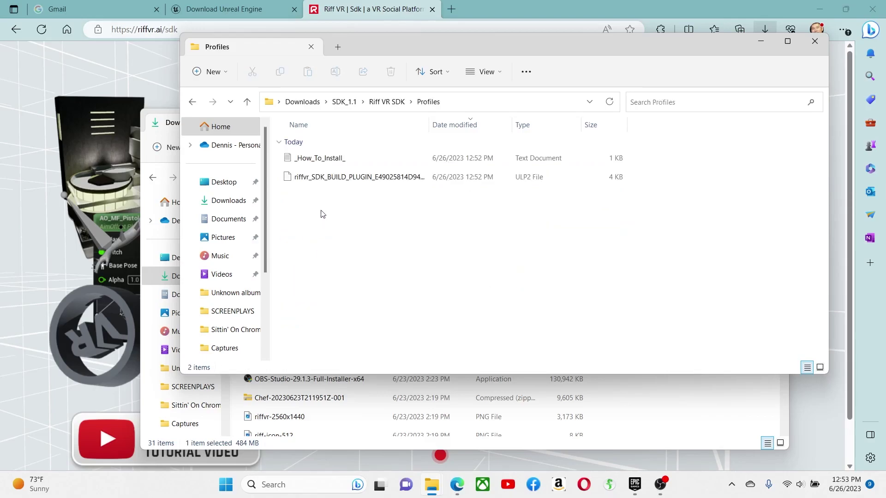
pyautogui.click(331, 182)
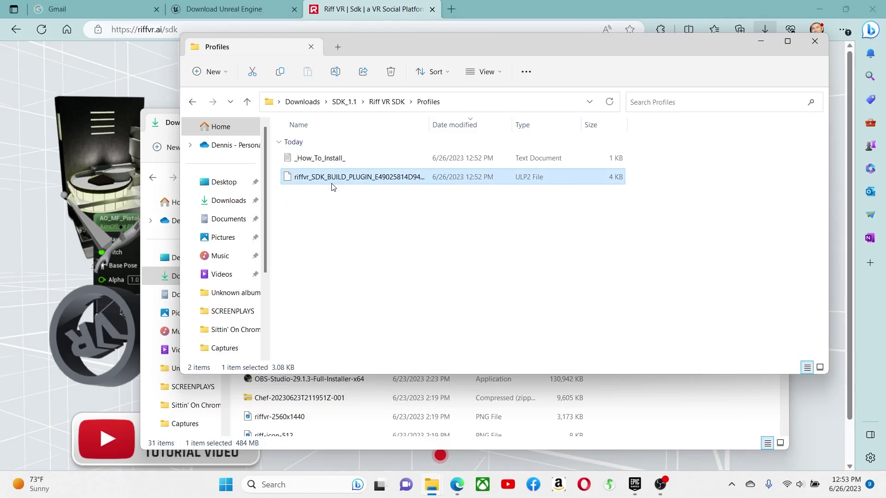
pyautogui.moveTo(422, 48); pyautogui.dragTo(270, 60)
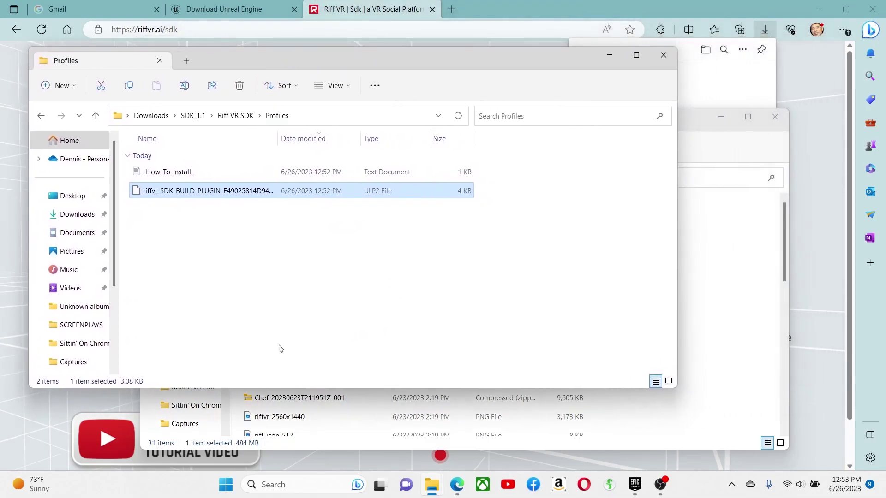
# - Open a new File Explorer window and go to C:\Program Files\Epic Games\UE_5.1
pyautogui.click(433, 486)
pyautogui.rightClick(432, 488)
pyautogui.click(413, 416)
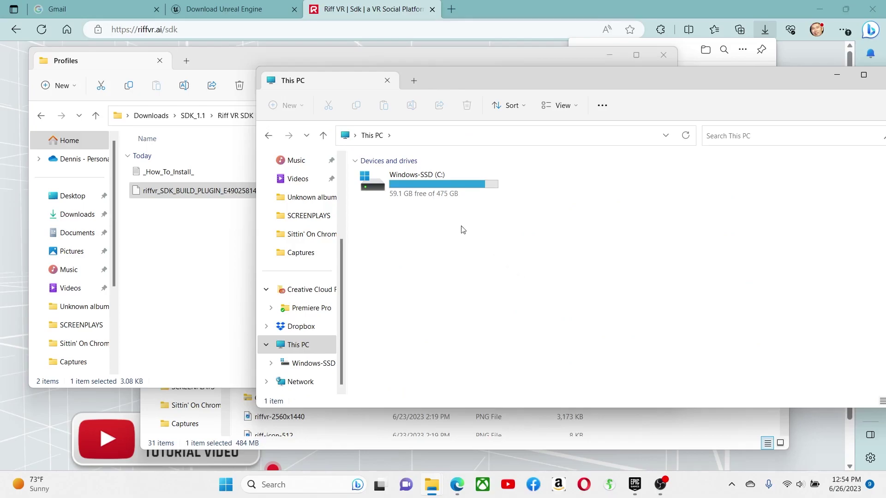
pyautogui.doubleClick(417, 187)
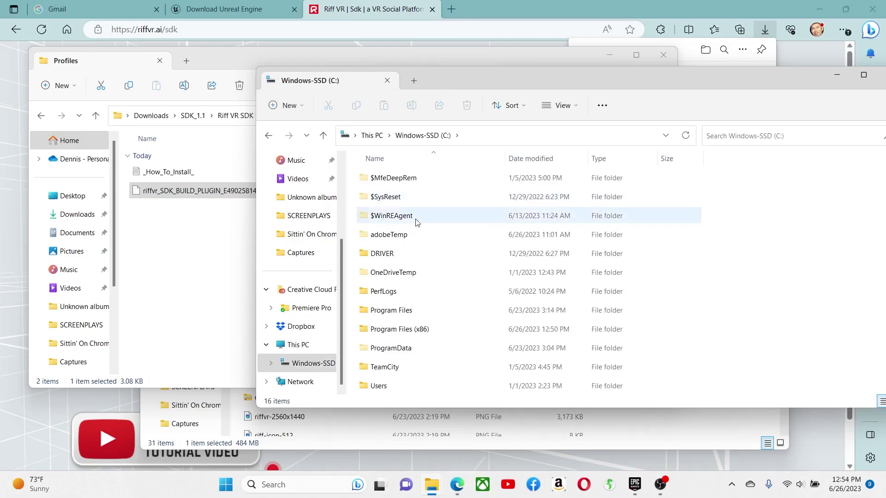
pyautogui.doubleClick(408, 310)
pyautogui.scroll(-1, 408, 310)
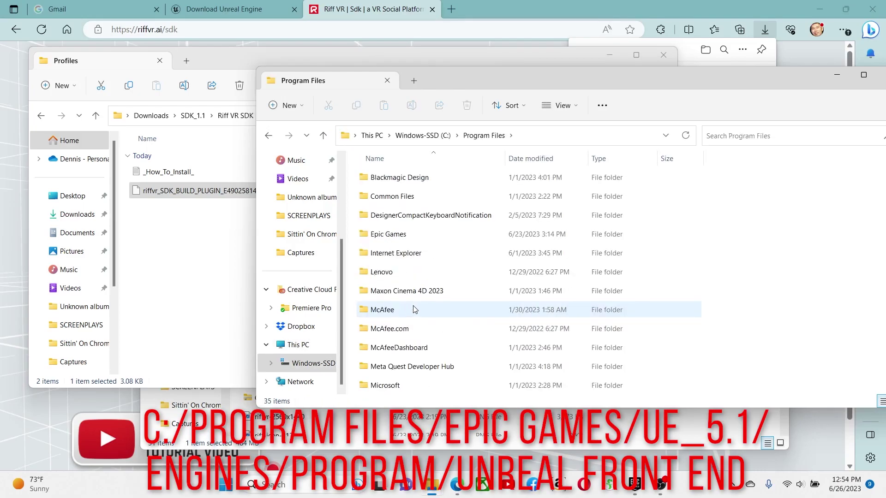
pyautogui.doubleClick(405, 234)
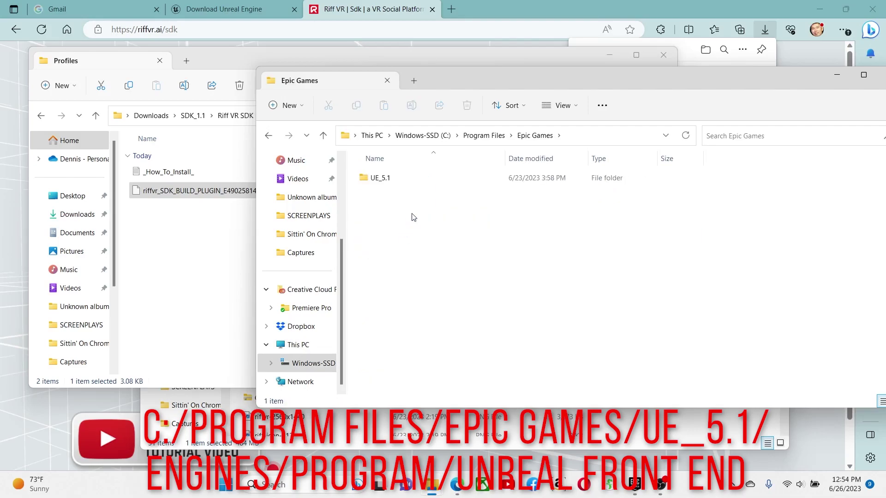
pyautogui.doubleClick(395, 183)
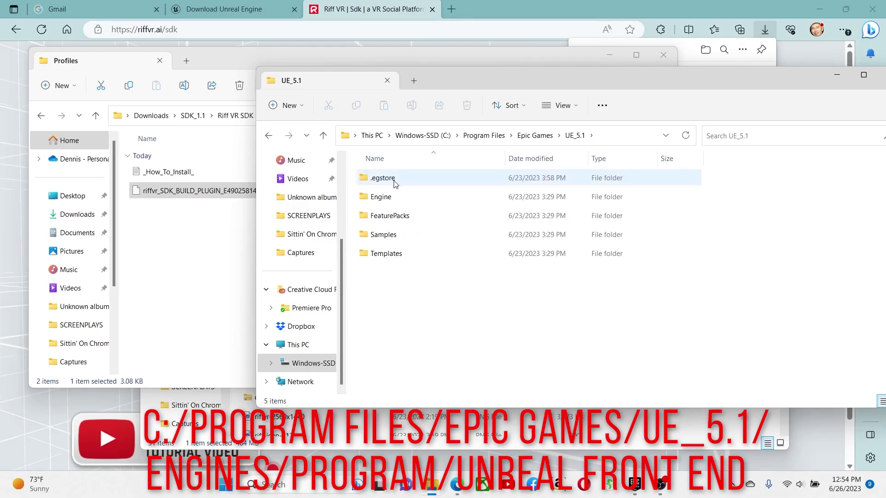
# - Open the UnrealFrontend folder under Engine\Programs in the UE_5.1 installation
pyautogui.click(387, 205)
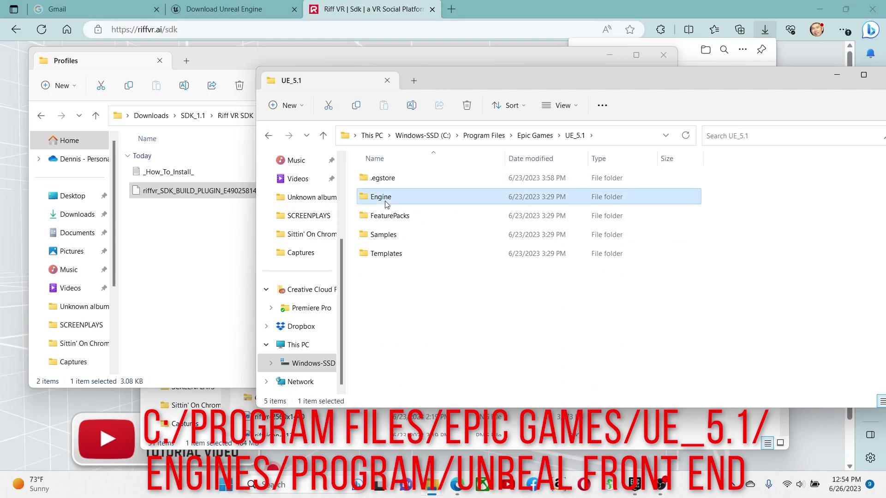
pyautogui.doubleClick(386, 204)
pyautogui.scroll(-1, 462, 236)
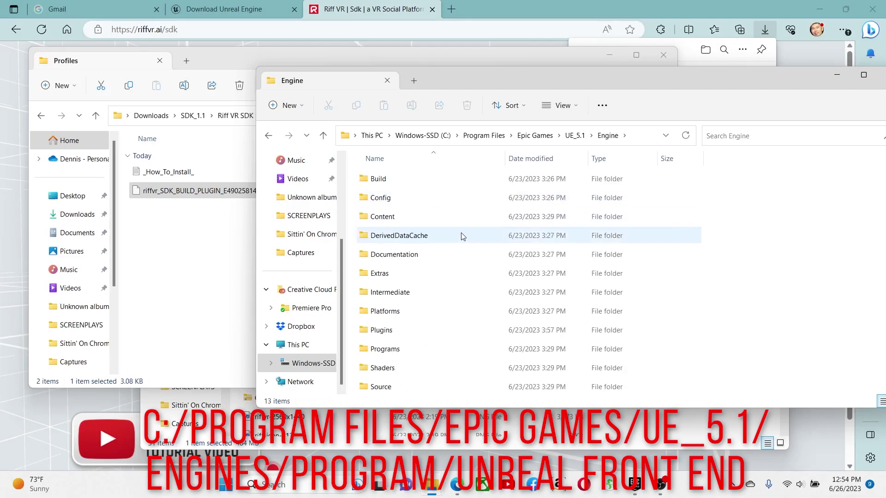
pyautogui.click(393, 352)
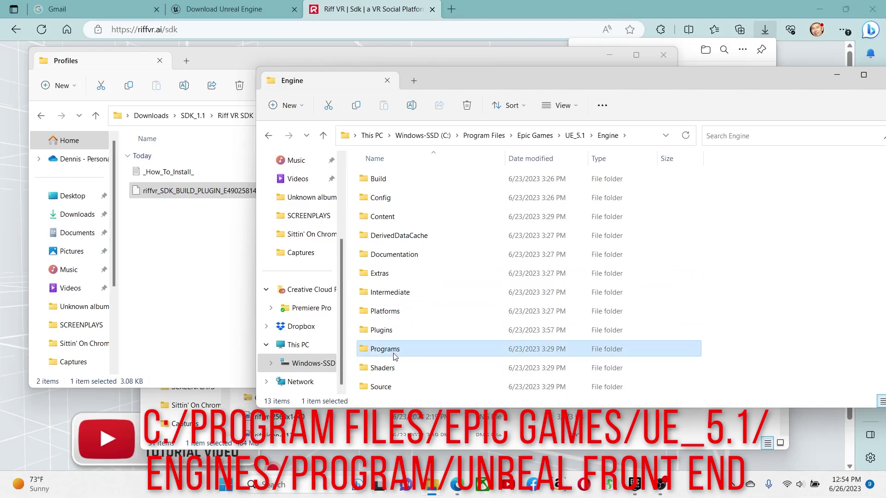
pyautogui.doubleClick(394, 354)
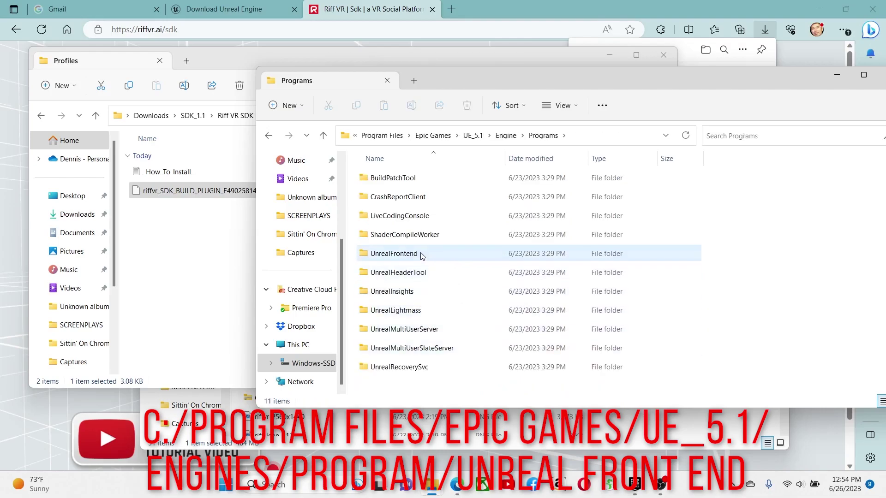
pyautogui.doubleClick(394, 253)
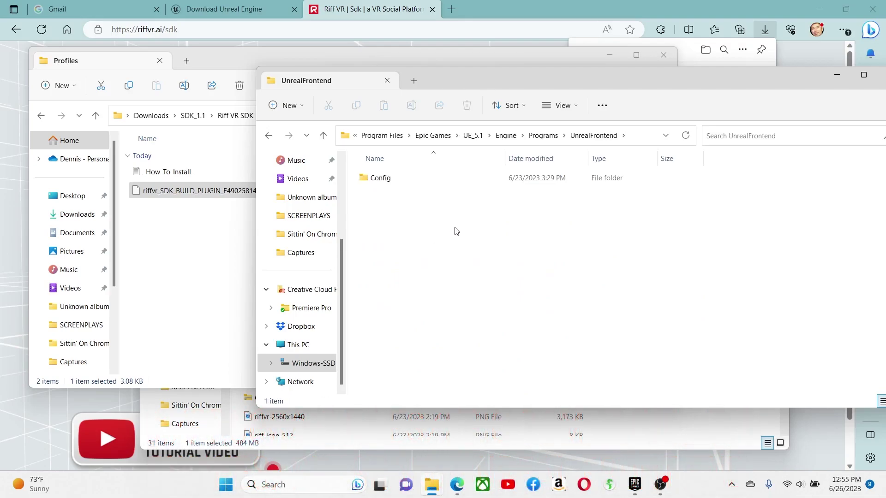
# - Create a new folder named Profiles inside the UnrealFrontend folder
pyautogui.click(301, 112)
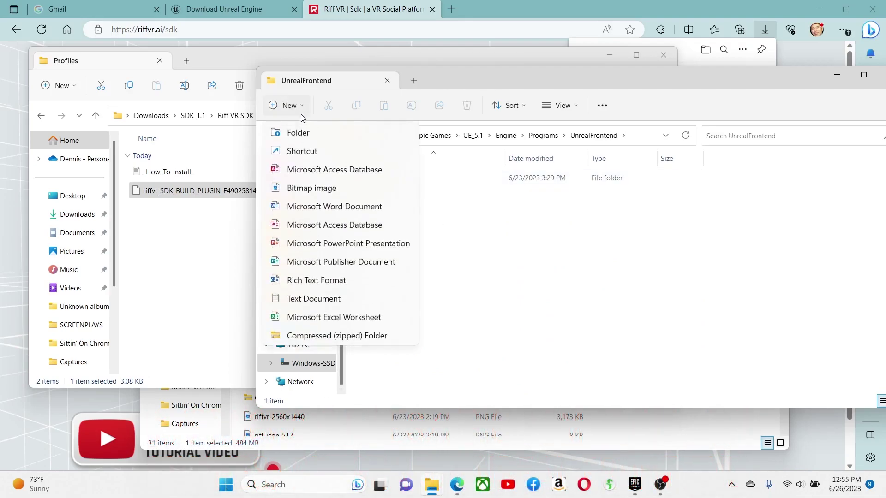
pyautogui.click(301, 131)
pyautogui.write('Profiles')
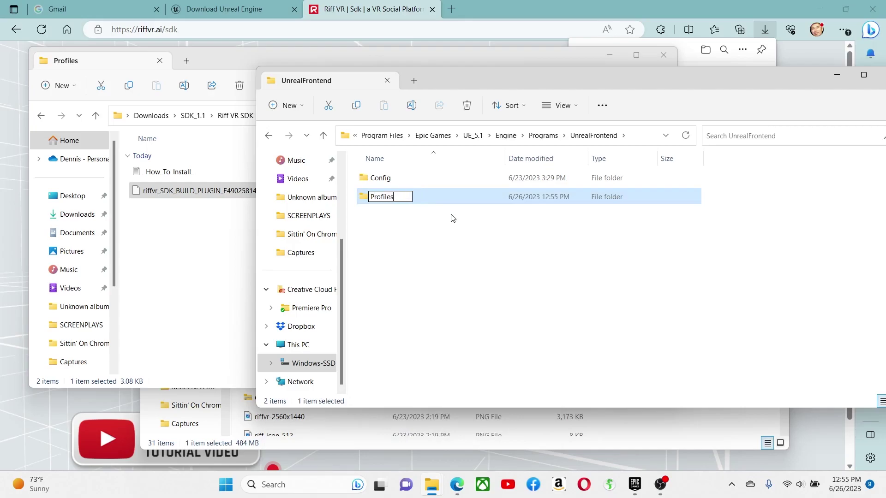
pyautogui.press('Return')
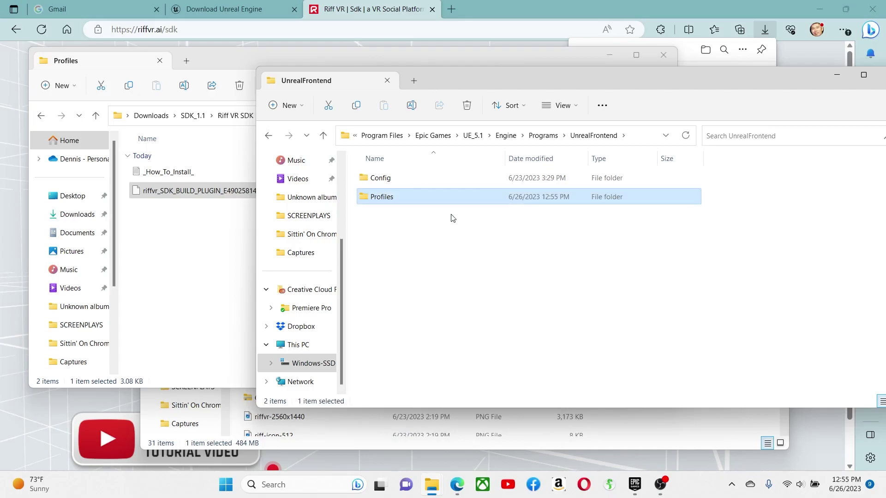
# - Copy the riffvr_SDK_BUILD_PLUGIN ULP2 file from the SDK's Profiles folder into UnrealFrontend's Profiles folder, and close the destination window
pyautogui.click(235, 250)
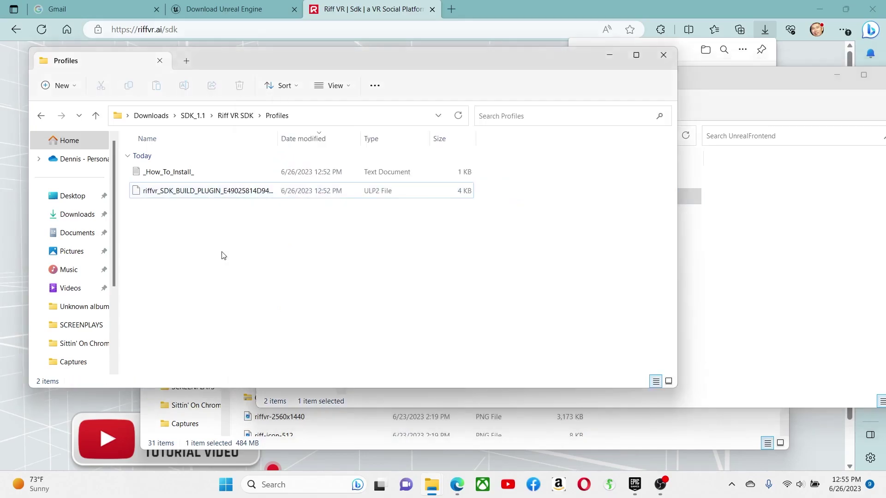
pyautogui.click(213, 196)
pyautogui.rightClick(213, 196)
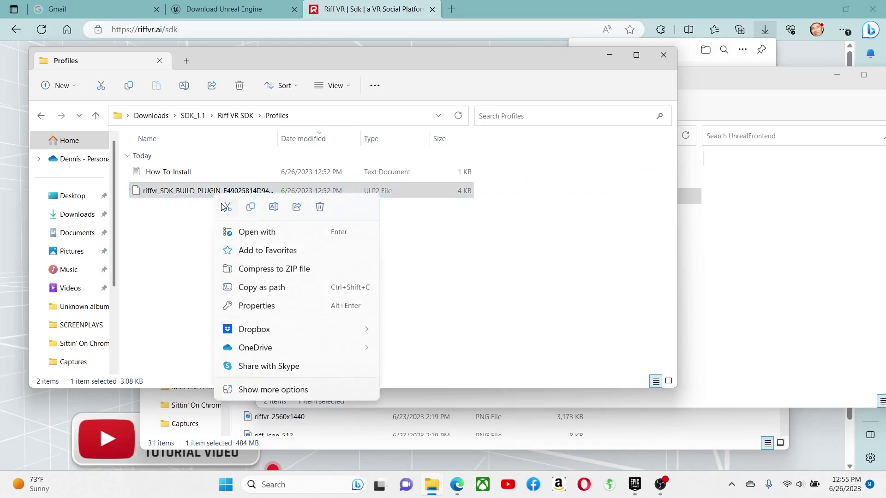
pyautogui.click(257, 211)
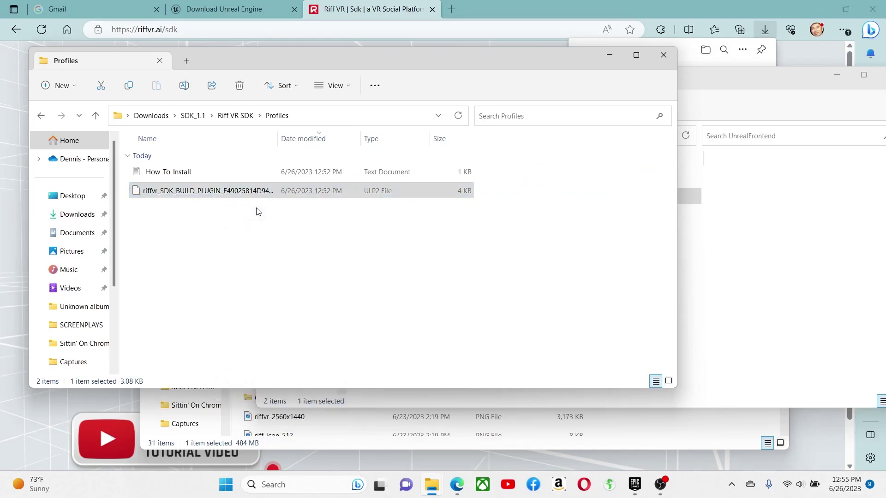
pyautogui.click(721, 257)
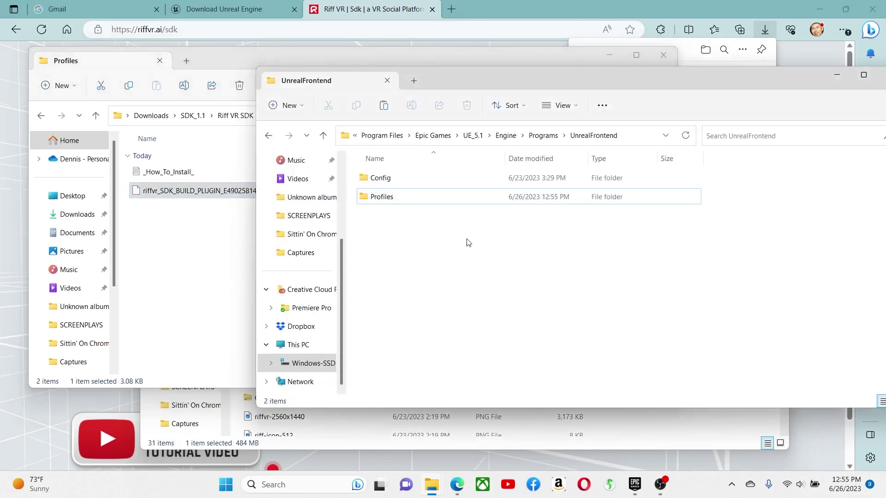
pyautogui.doubleClick(389, 202)
pyautogui.rightClick(388, 204)
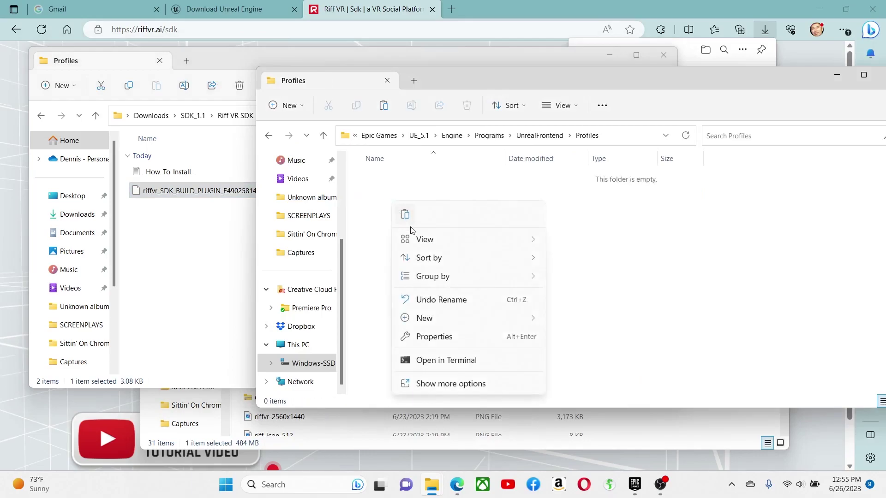
pyautogui.click(406, 216)
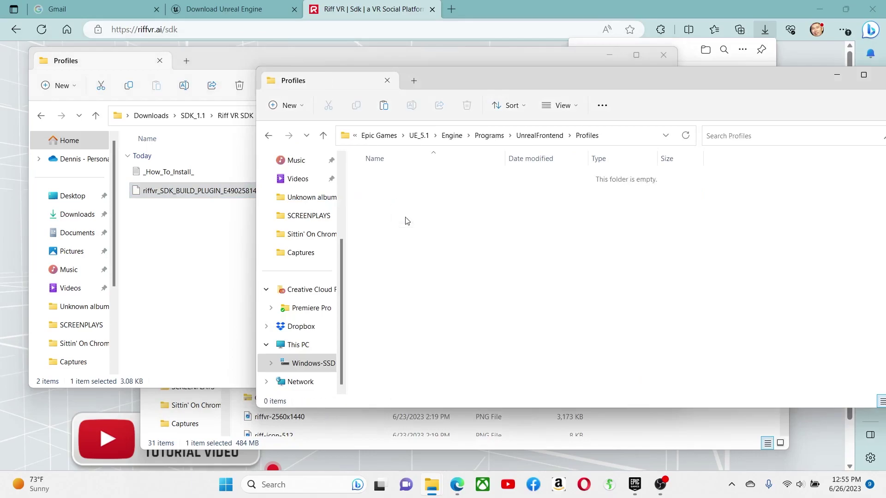
pyautogui.click(406, 220)
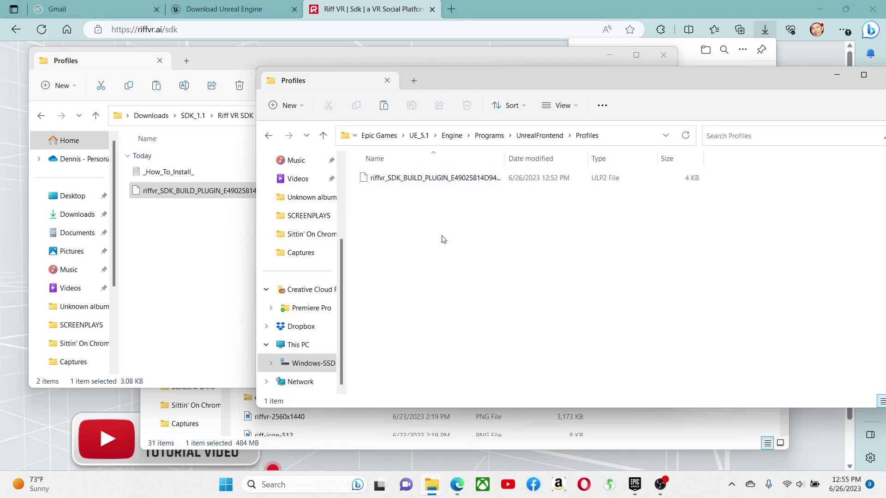
pyautogui.moveTo(746, 80); pyautogui.dragTo(642, 94)
pyautogui.click(793, 92)
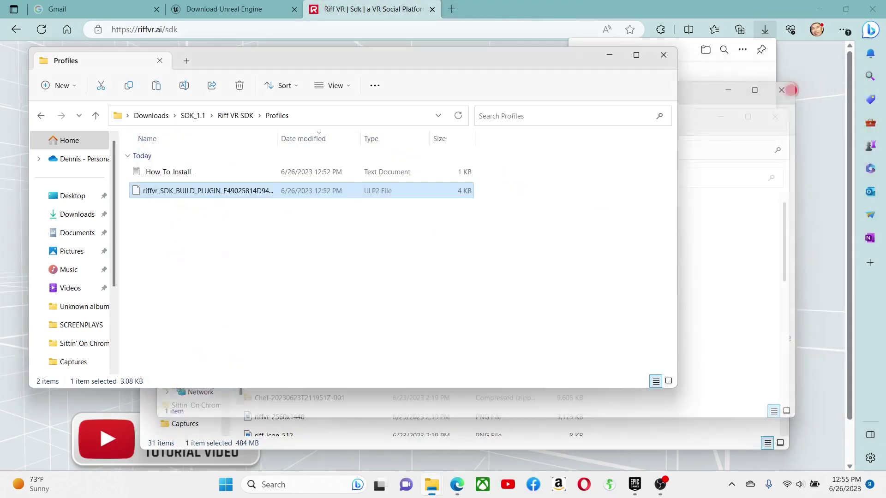
# - Open the RIFFSDK project from the Riff VR SDK folder, allow UnrealEditor on private networks, and bring the editor to the front
pyautogui.click(236, 116)
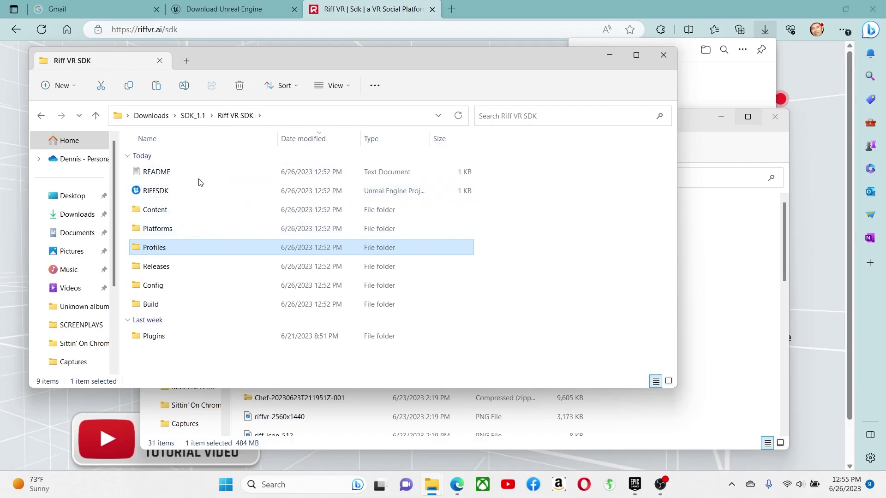
pyautogui.doubleClick(156, 192)
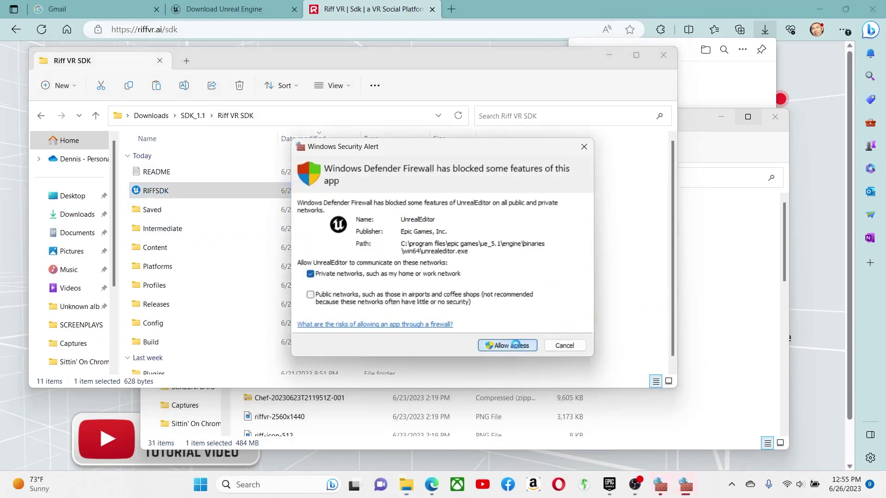
pyautogui.click(510, 345)
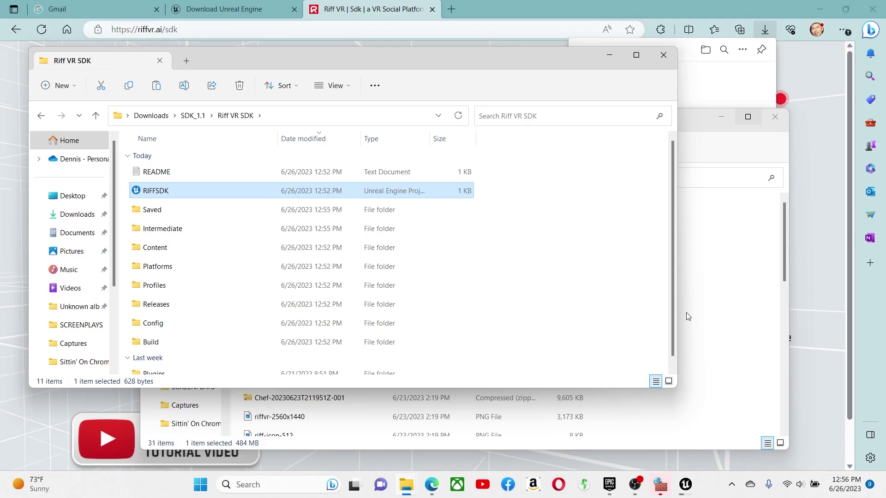
pyautogui.click(690, 492)
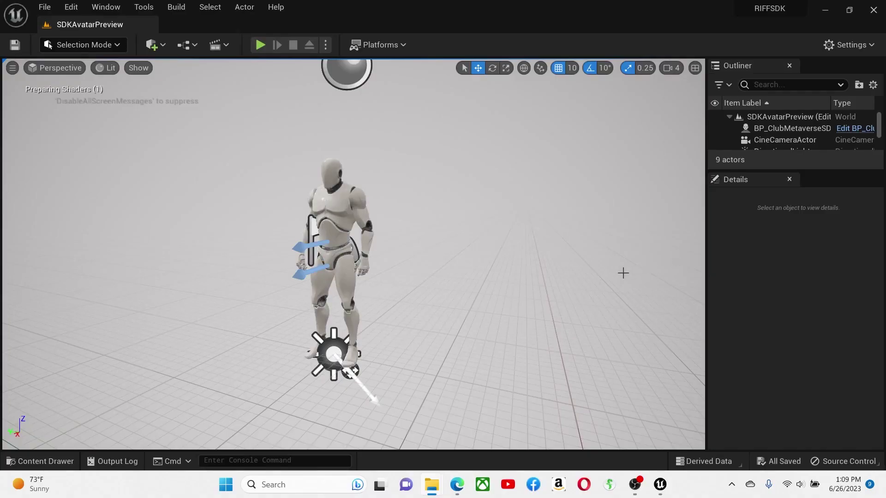
# - Load the UE4 Classic Layout for the editor
pyautogui.click(106, 9)
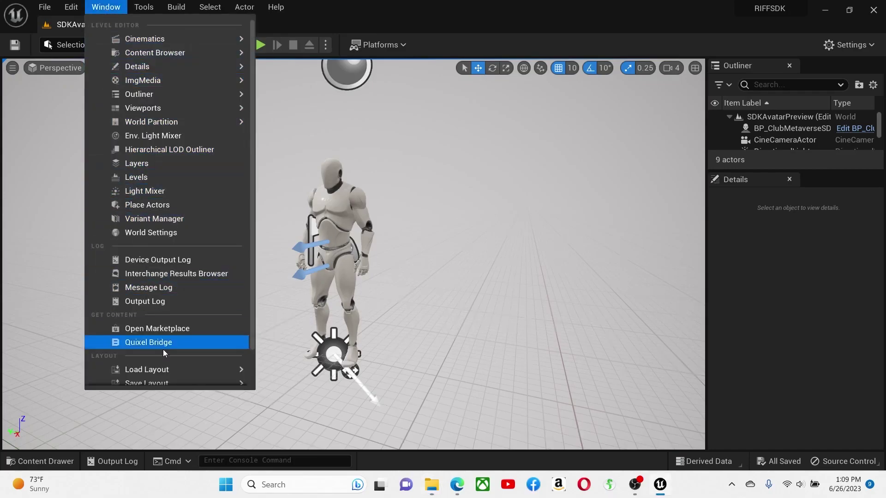
pyautogui.moveTo(158, 369)
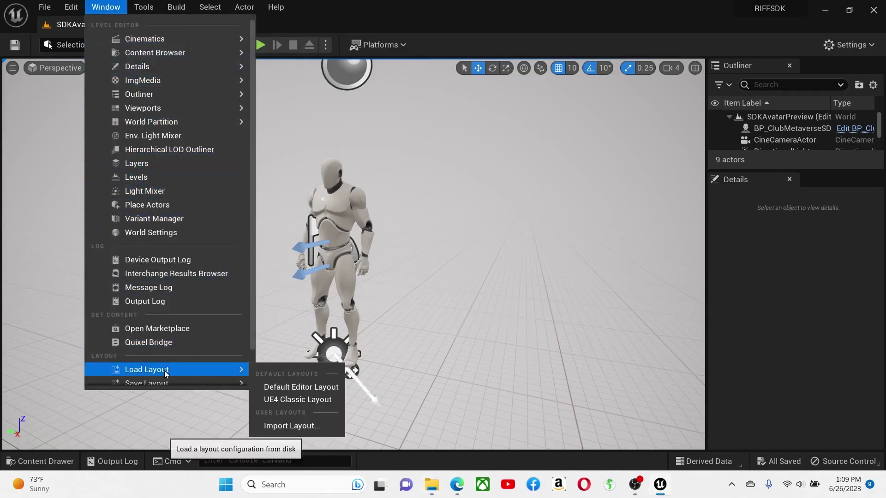
pyautogui.click(286, 400)
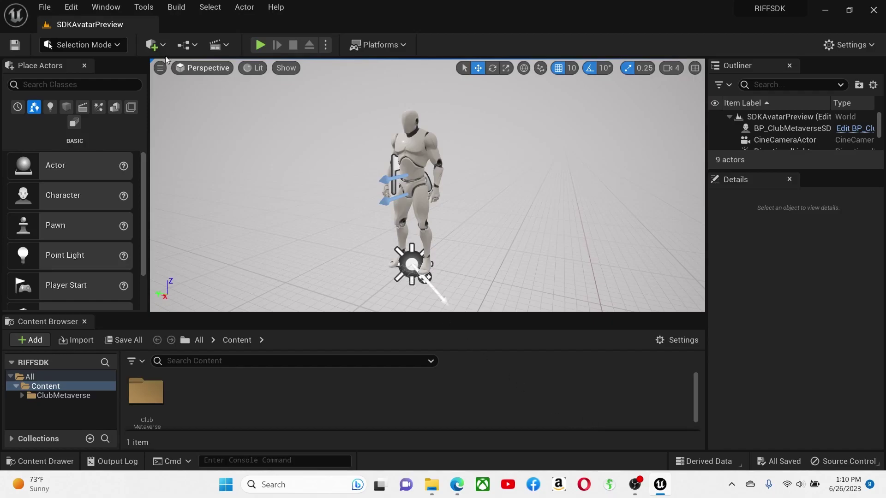
# - Create a Content Only plugin named Chef in the project's Plugins folder, filling in the author's name and the description Chef
pyautogui.click(73, 10)
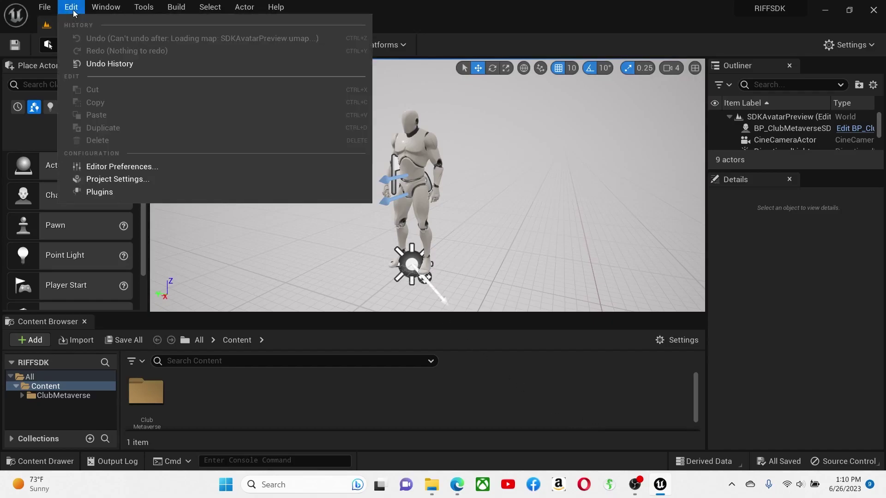
pyautogui.click(106, 195)
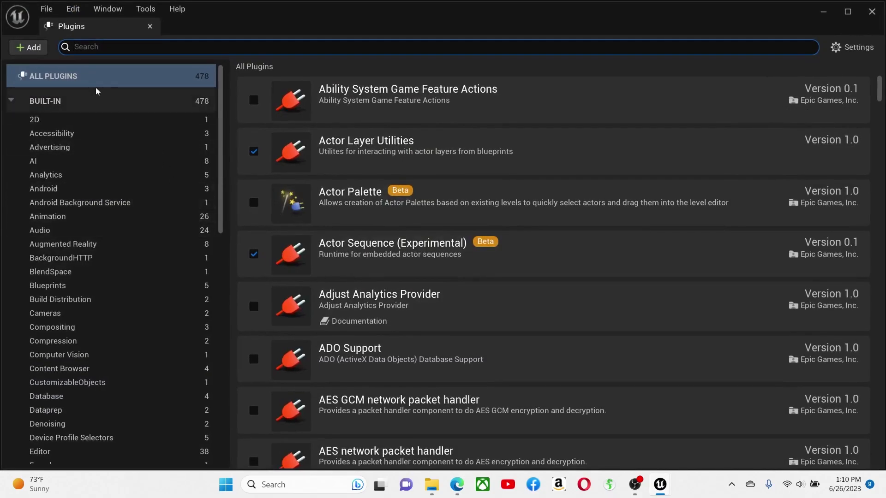
pyautogui.click(26, 48)
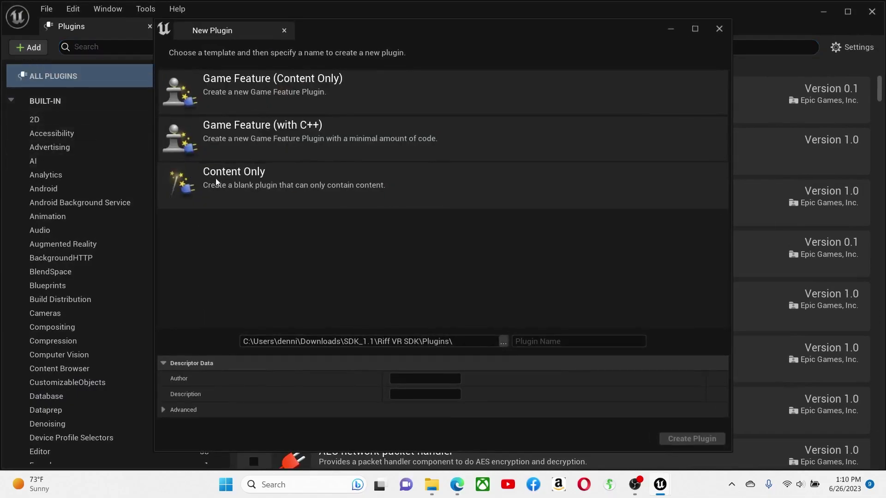
pyautogui.click(238, 183)
pyautogui.click(550, 335)
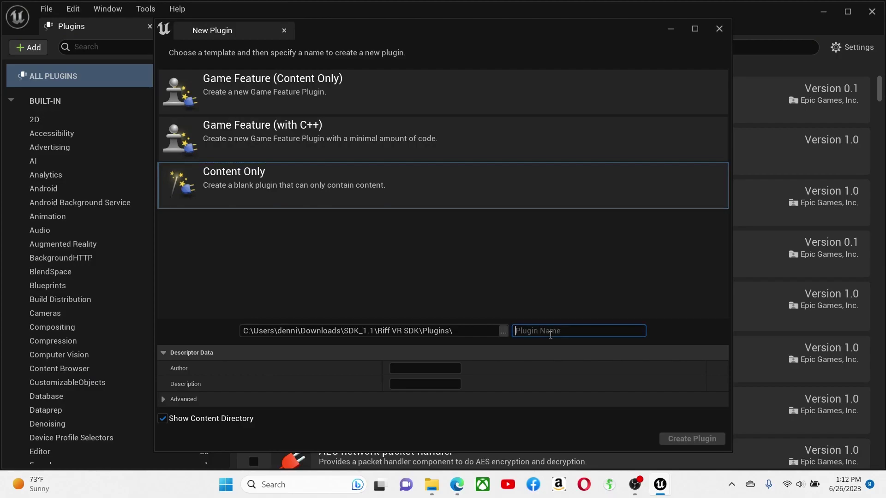
pyautogui.write('Chef')
pyautogui.click(442, 369)
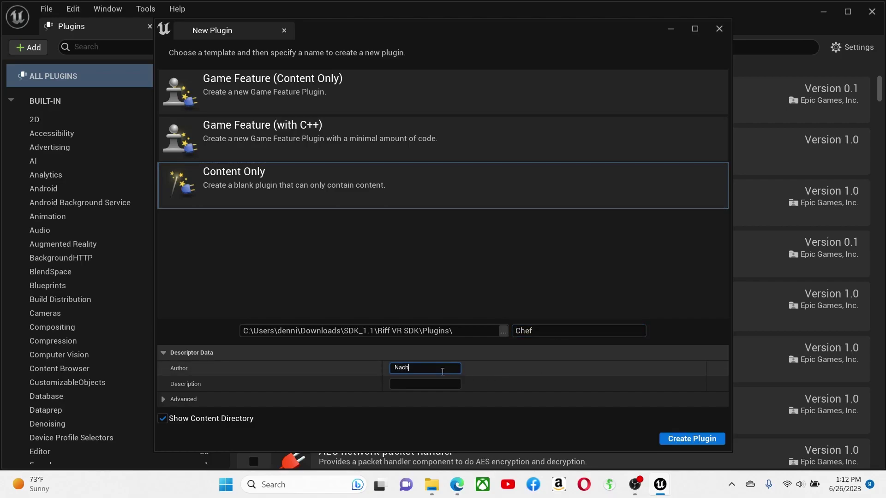
pyautogui.click(421, 385)
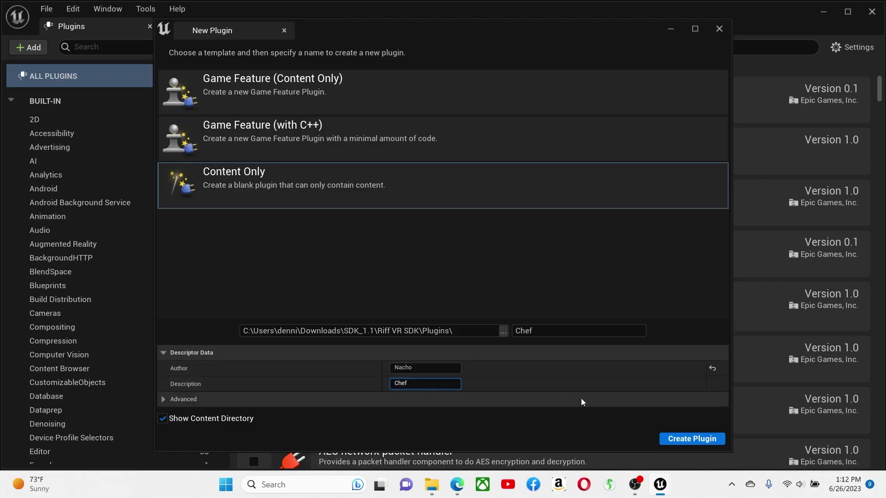
pyautogui.click(691, 439)
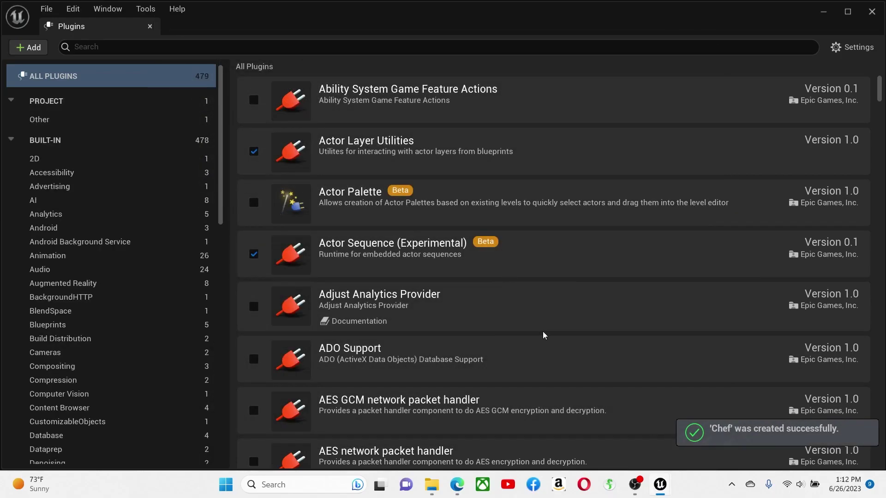
# - Close the Plugins window and bring all four files from the Riff VR Chef folder into the Chef Content folder for import
pyautogui.click(150, 27)
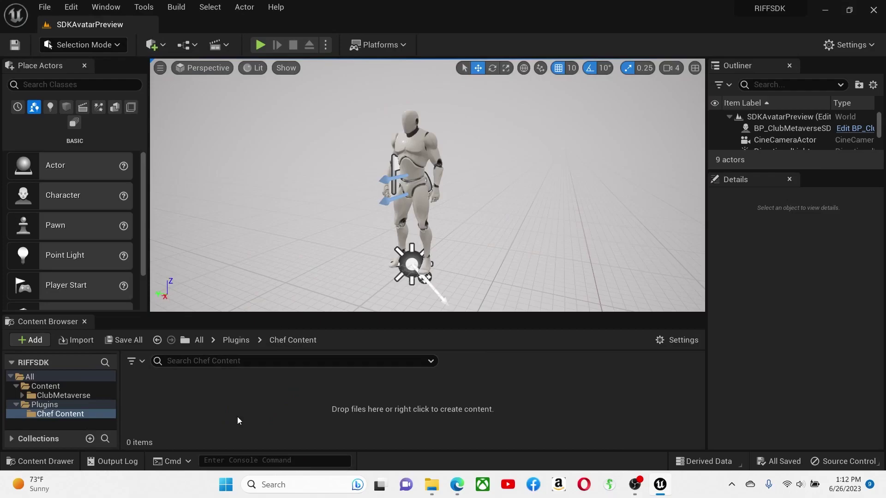
pyautogui.moveTo(433, 488)
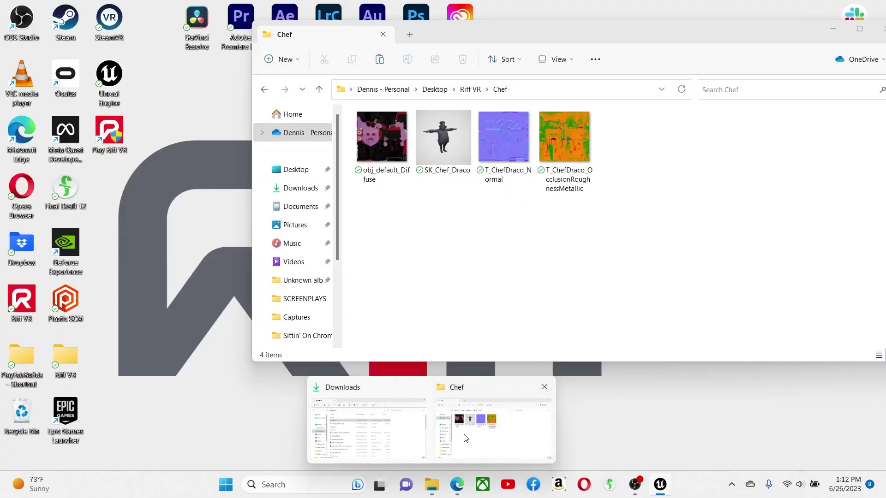
pyautogui.click(463, 436)
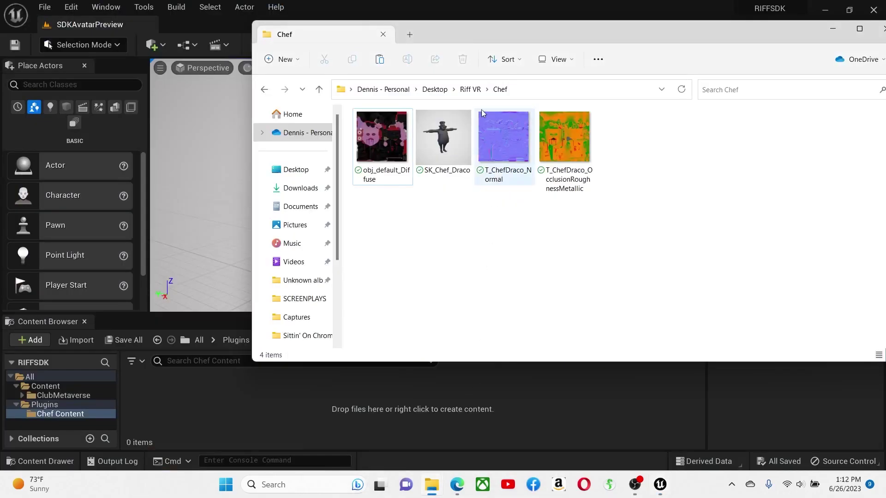
pyautogui.moveTo(469, 34); pyautogui.dragTo(679, 94)
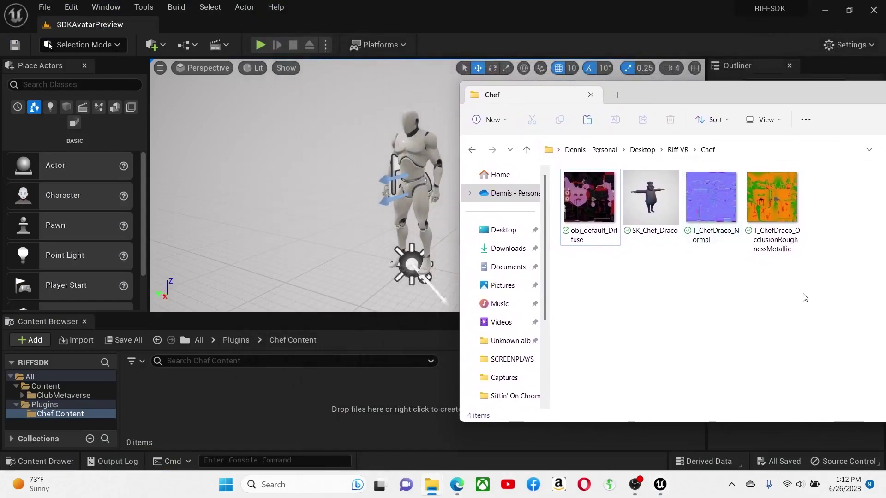
pyautogui.moveTo(803, 294); pyautogui.dragTo(580, 206)
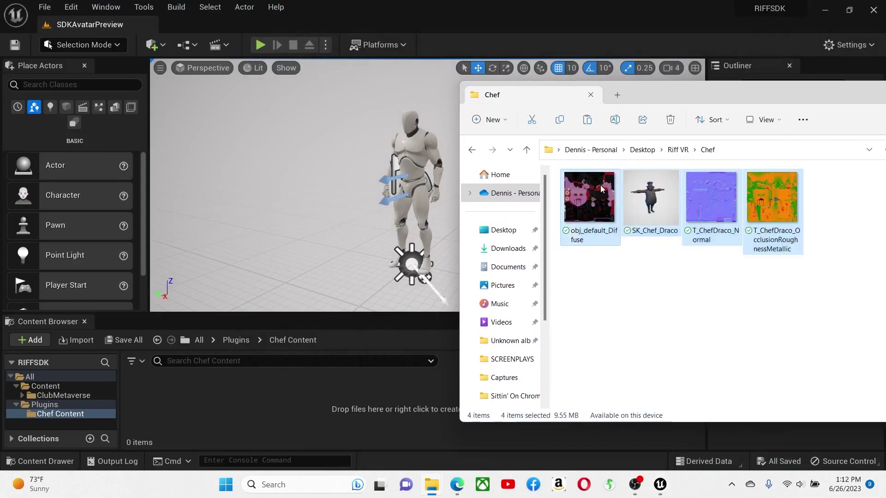
pyautogui.moveTo(593, 189); pyautogui.dragTo(438, 328)
pyautogui.moveTo(319, 403); pyautogui.dragTo(318, 403)
pyautogui.moveTo(667, 99); pyautogui.dragTo(802, 93)
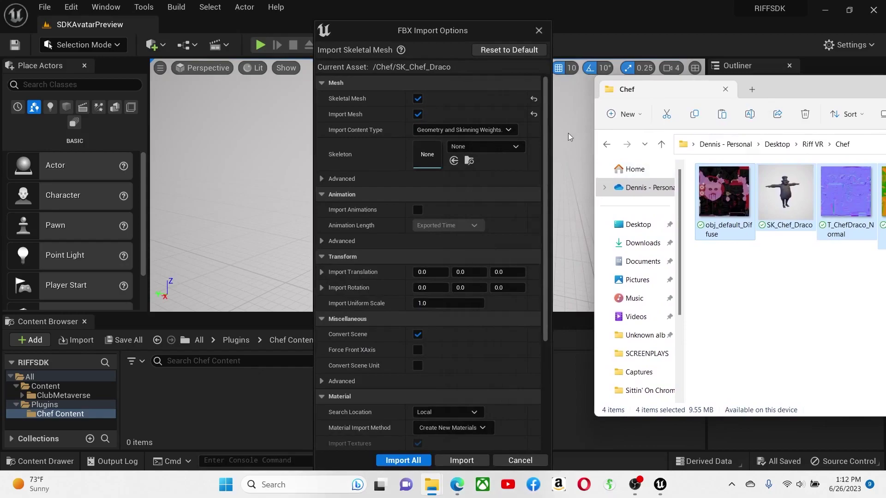
# - Import all the Chef files using CM_UE4_Skeleton as the skeleton, and clear and close the Message Log
pyautogui.click(543, 121)
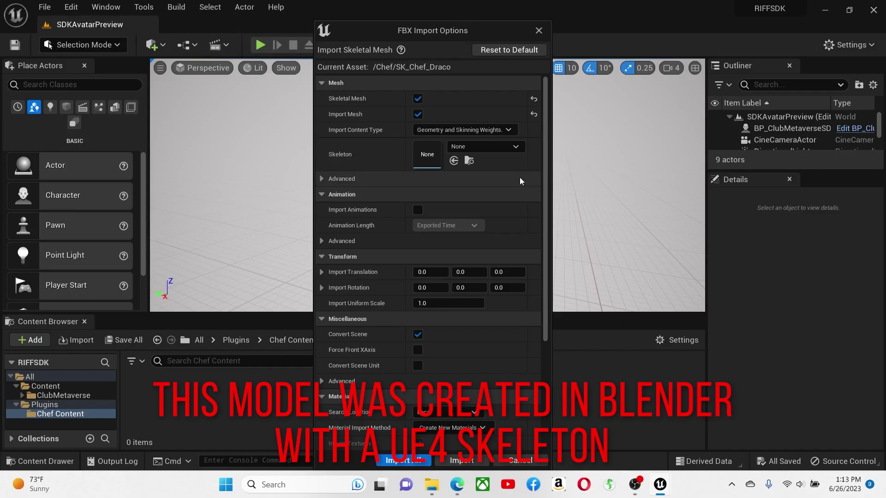
pyautogui.click(491, 148)
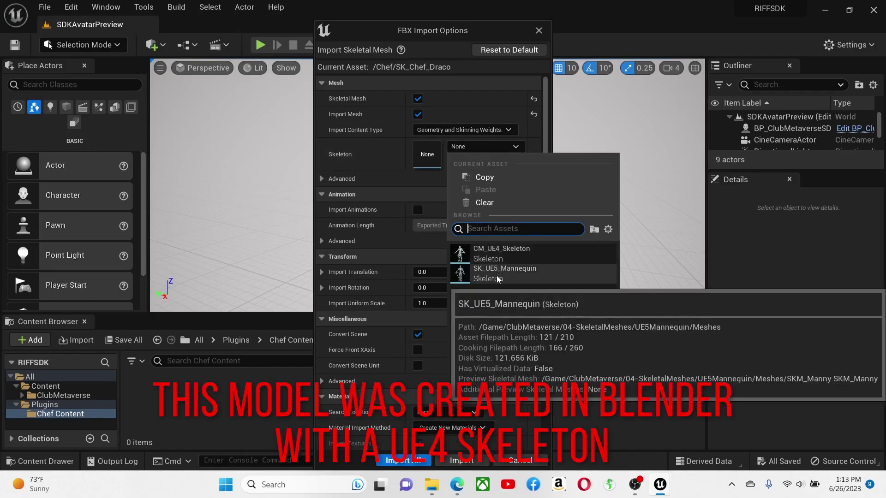
pyautogui.click(497, 251)
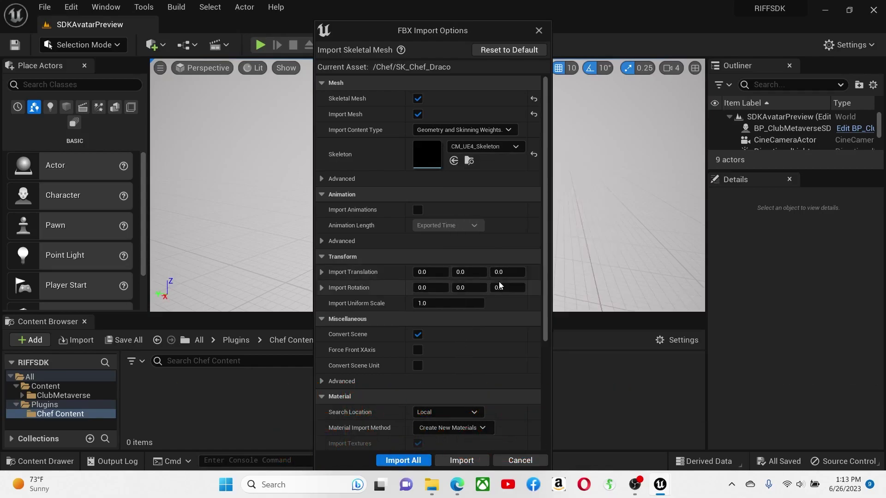
pyautogui.click(401, 460)
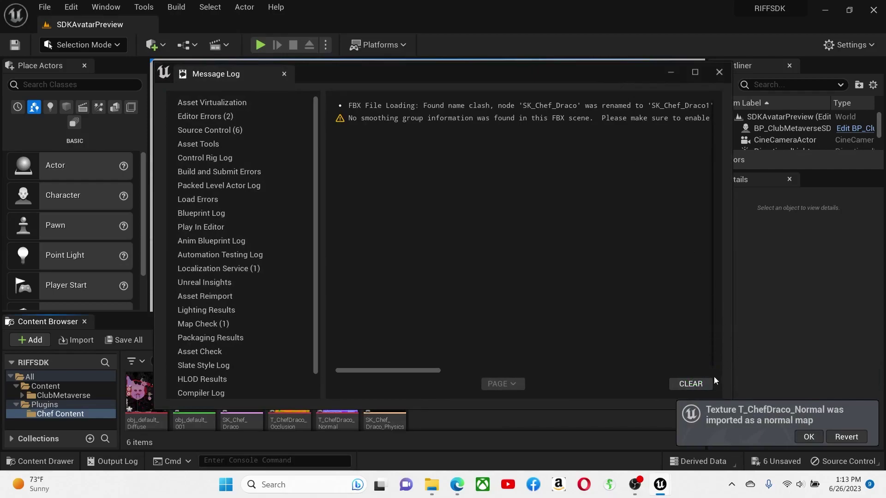
pyautogui.click(698, 386)
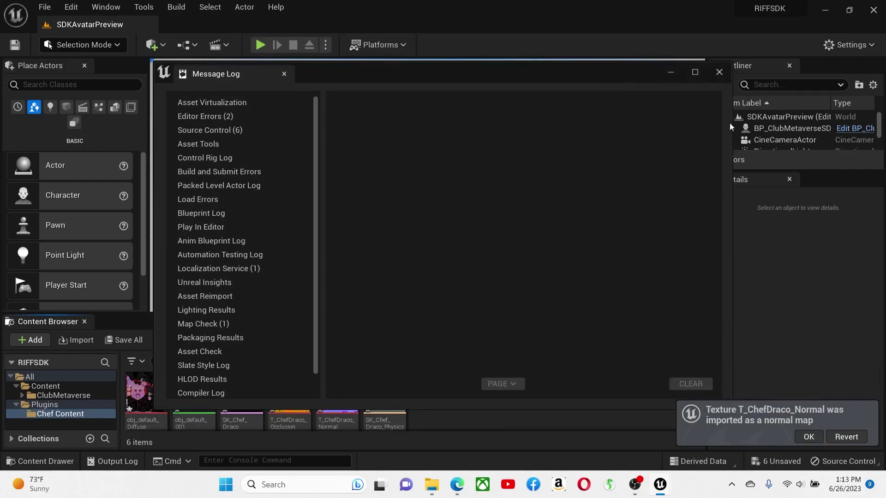
pyautogui.click(720, 73)
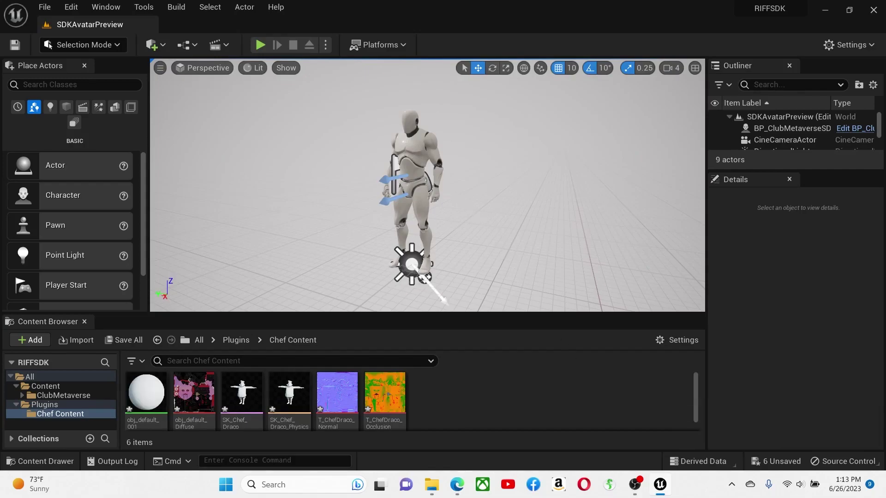
# - Assign SK_Chef_Draco as the skeletal mesh of the Head component on the mannequin in the SDKAvatarPreview level
pyautogui.click(410, 151)
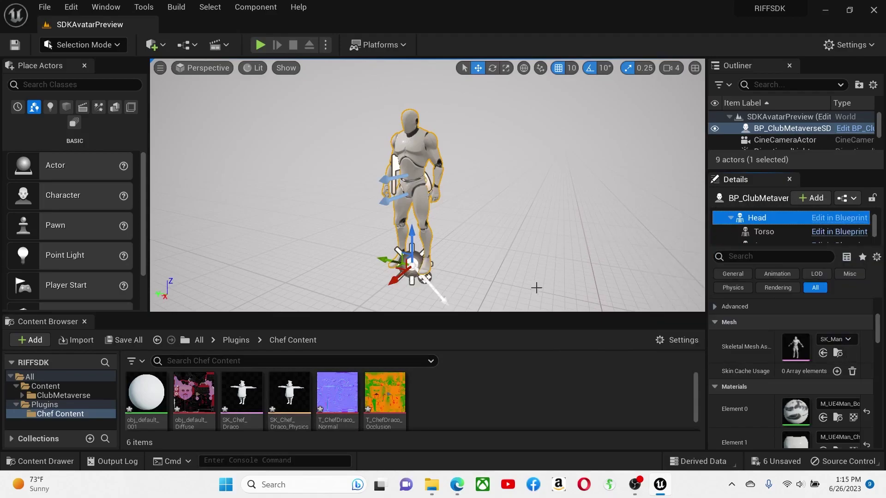
pyautogui.moveTo(242, 390)
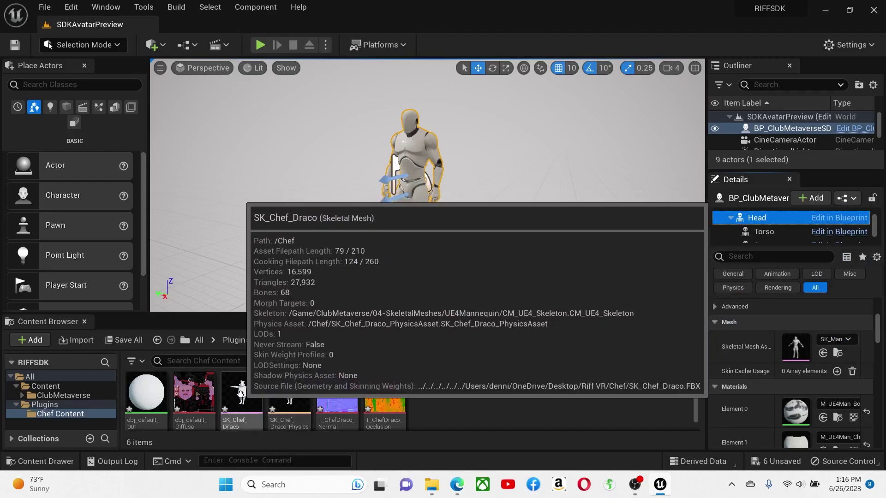
pyautogui.click(241, 393)
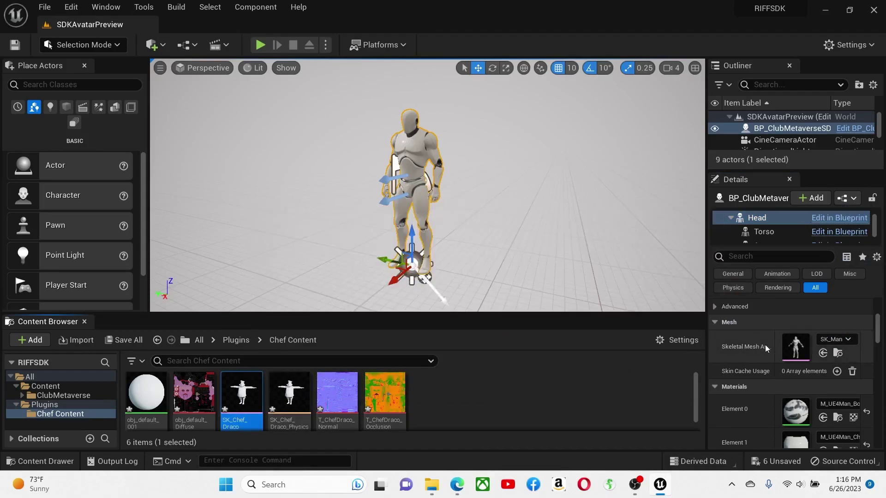
pyautogui.click(822, 353)
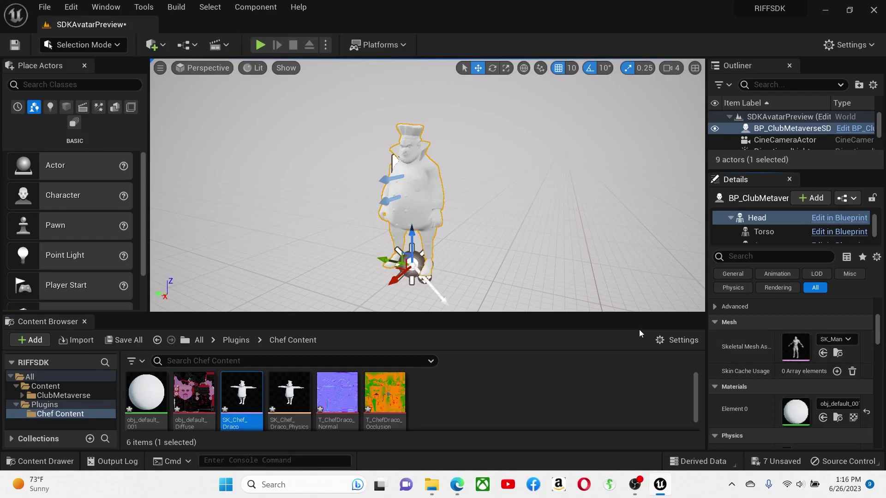
# - Open the obj_default_001 material and add the diffuse, normal and OcclusionRoughnessMetallic textures to its graph as texture samples
pyautogui.moveTo(143, 392)
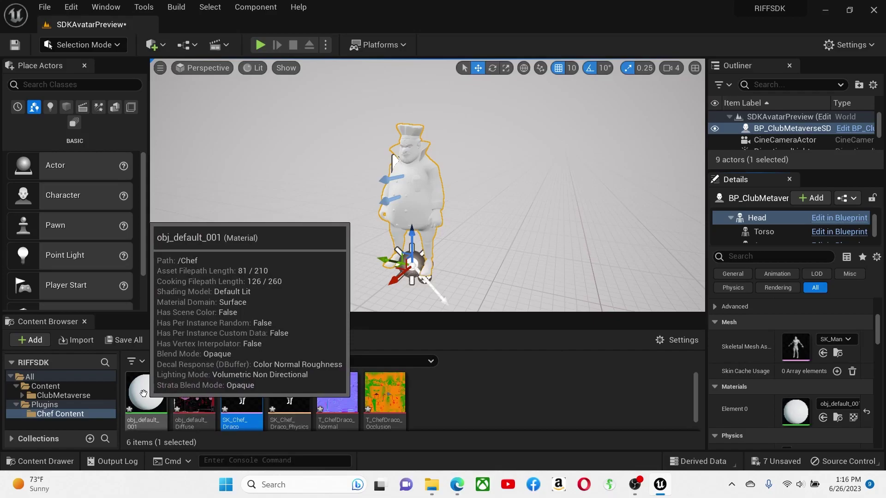
pyautogui.doubleClick(144, 392)
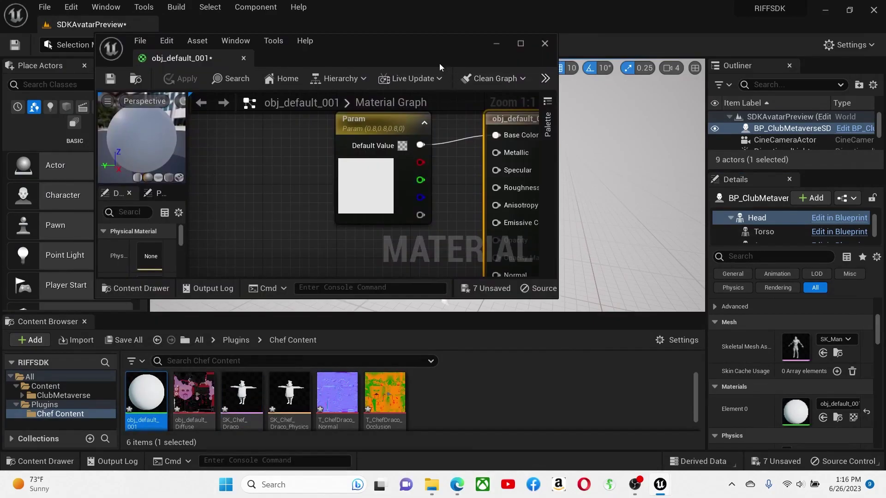
pyautogui.moveTo(425, 46); pyautogui.dragTo(676, 46)
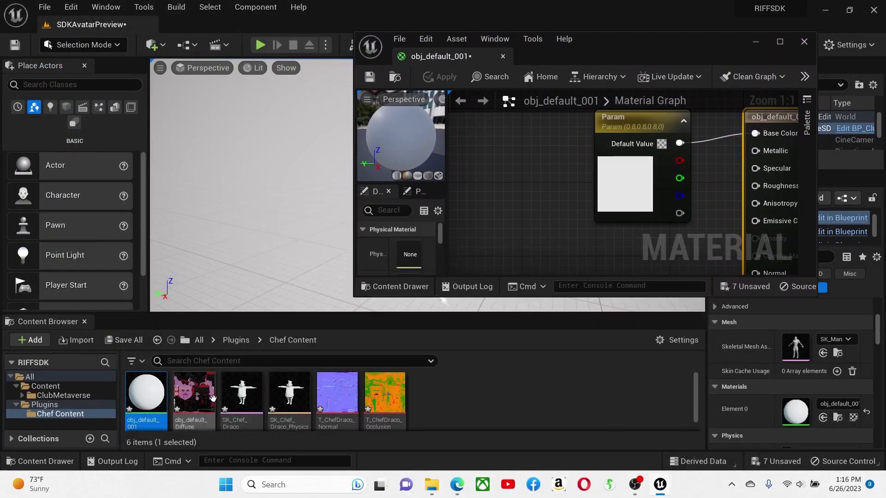
pyautogui.moveTo(196, 401); pyautogui.dragTo(489, 140)
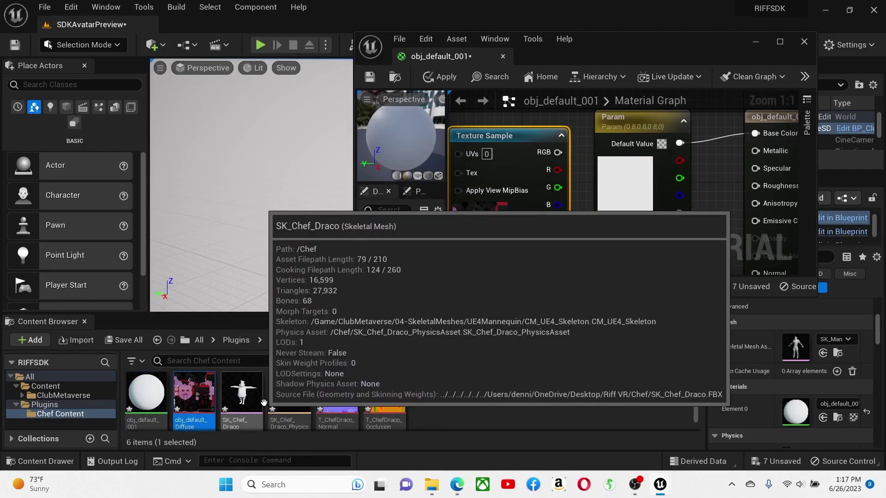
pyautogui.moveTo(337, 397); pyautogui.dragTo(591, 249)
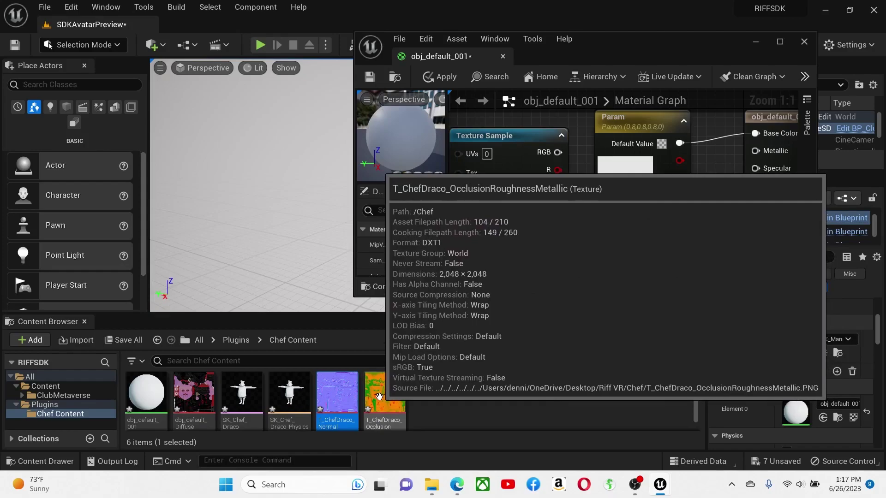
pyautogui.moveTo(378, 396); pyautogui.dragTo(715, 174)
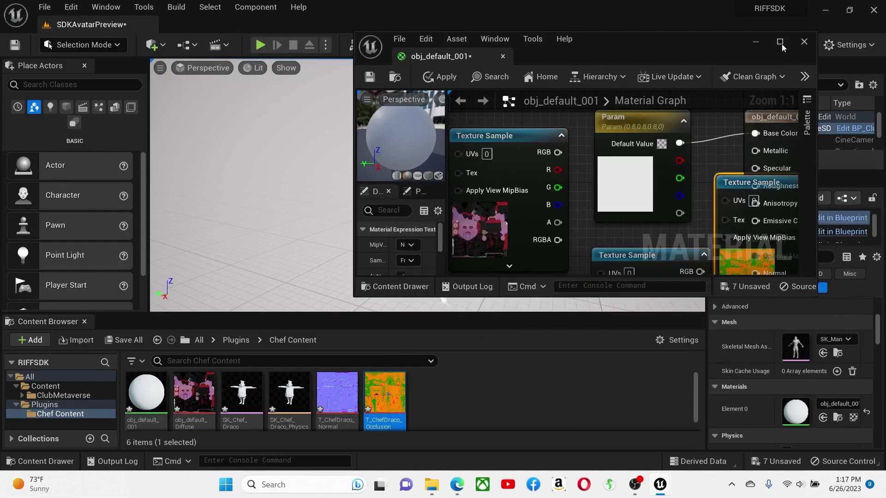
# - Maximize the material editor, space out the result node and the OcclusionRoughnessMetallic sample, and delete the Param node
pyautogui.click(781, 42)
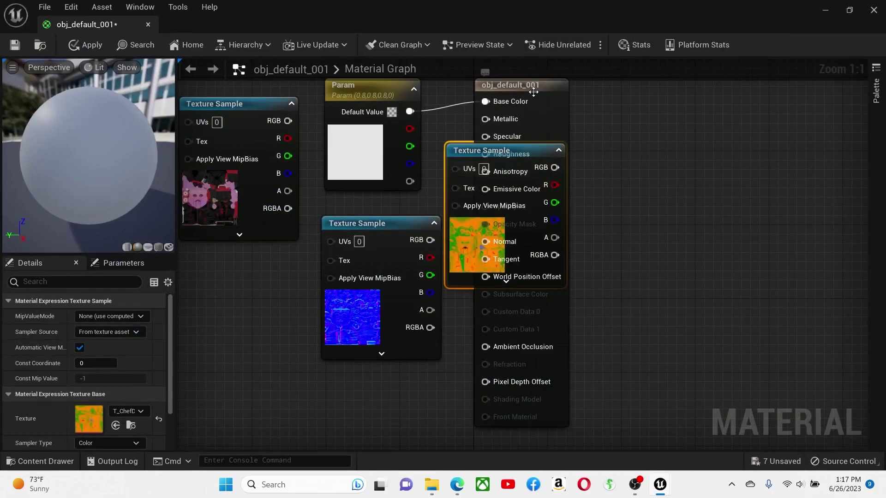
pyautogui.moveTo(543, 88); pyautogui.dragTo(644, 92)
pyautogui.moveTo(528, 150); pyautogui.dragTo(248, 344)
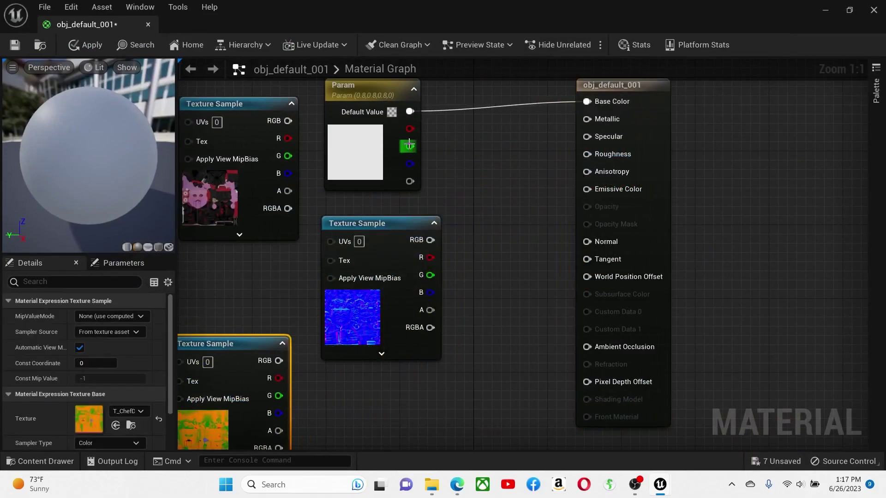
pyautogui.click(387, 91)
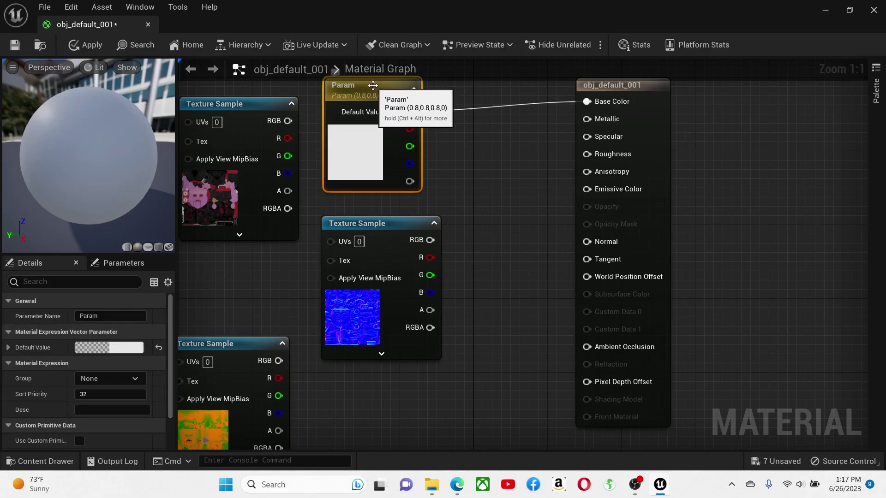
pyautogui.press('Delete')
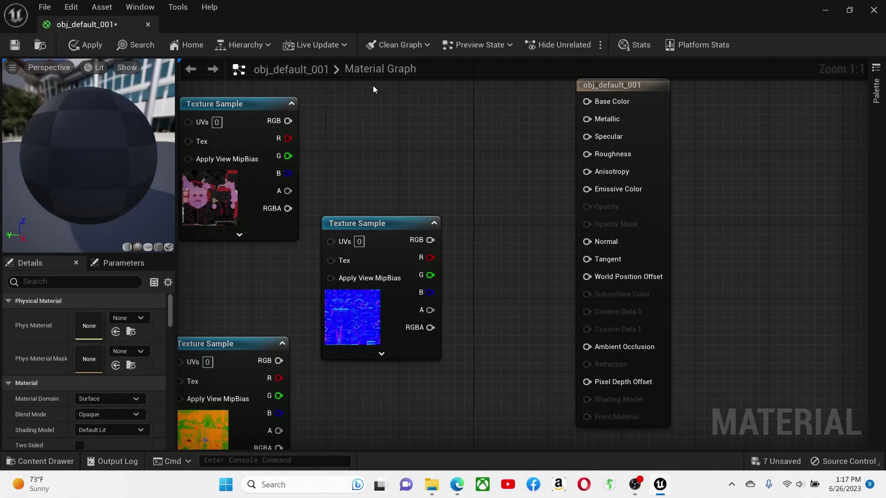
# - Connect the normal texture's RGB output to Normal and the diffuse texture's RGB output to Base Color
pyautogui.click(396, 215)
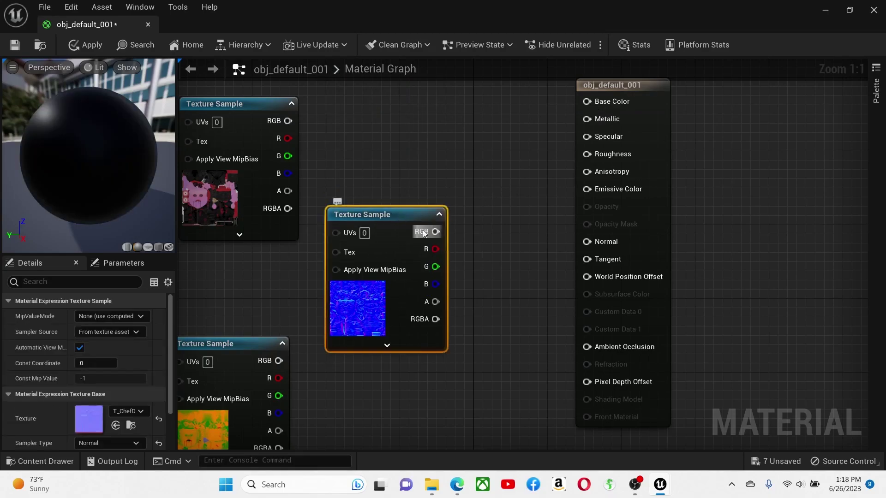
pyautogui.moveTo(421, 232); pyautogui.dragTo(583, 244)
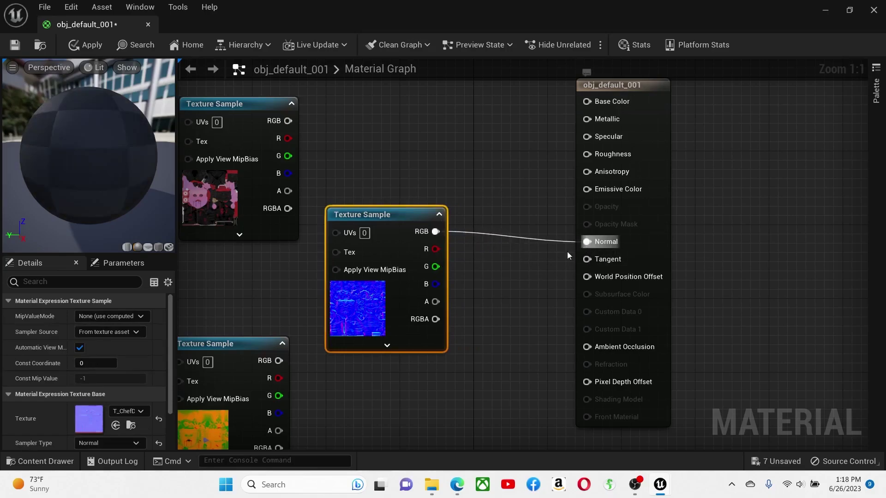
pyautogui.click(461, 196)
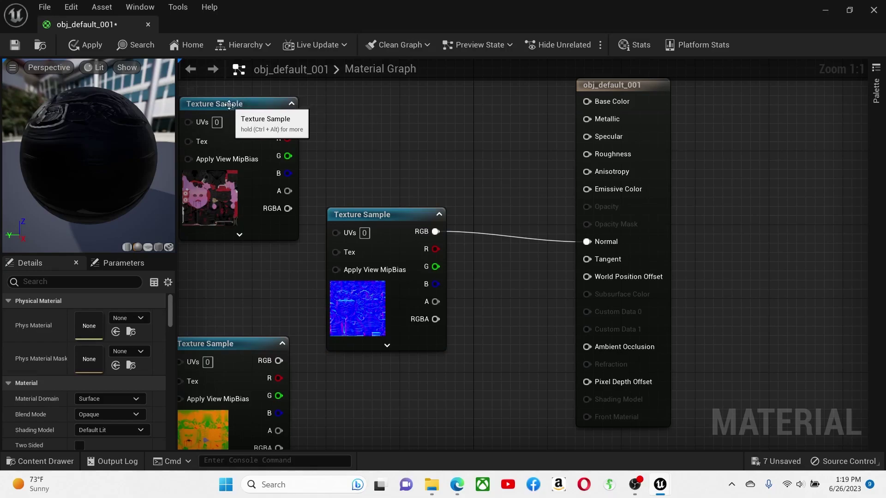
pyautogui.click(229, 104)
pyautogui.moveTo(288, 122); pyautogui.dragTo(583, 101)
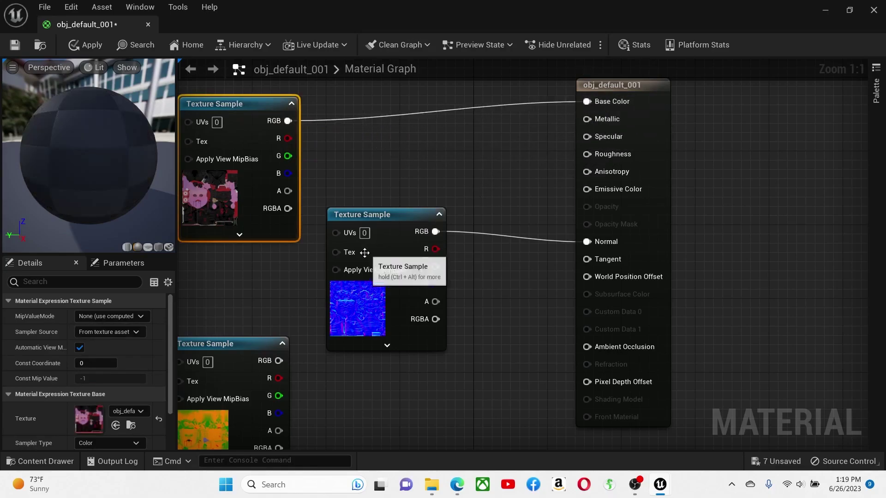
# - Connect the OcclusionRoughnessMetallic sample's R to Ambient Occlusion, G to Roughness and B to Metallic, and save the material
pyautogui.moveTo(234, 343); pyautogui.dragTo(253, 270)
pyautogui.moveTo(381, 213); pyautogui.dragTo(409, 158)
pyautogui.click(256, 272)
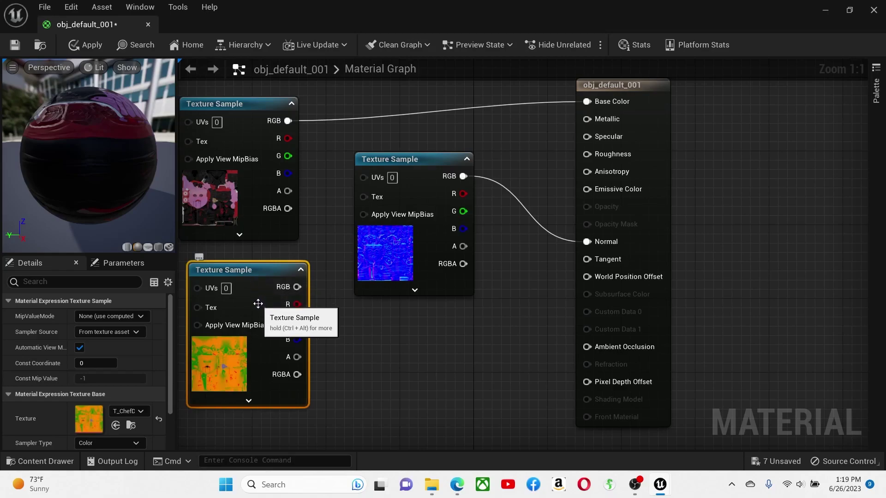
pyautogui.moveTo(295, 307); pyautogui.dragTo(582, 350)
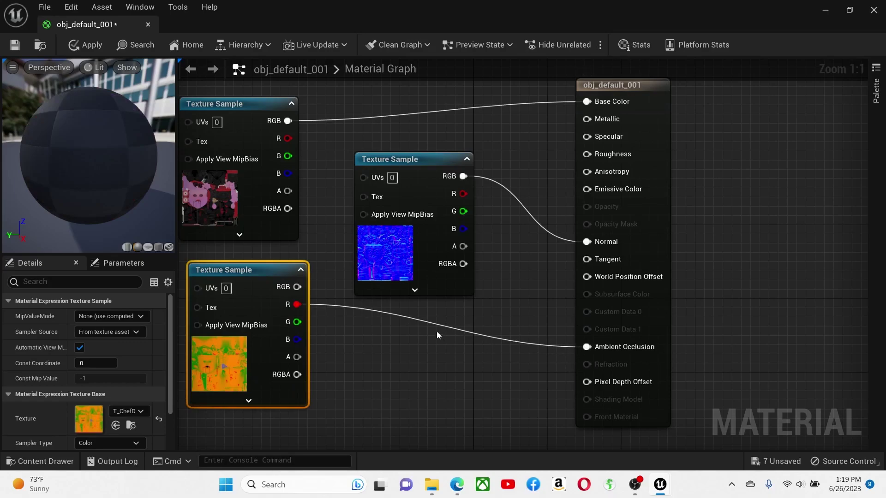
pyautogui.moveTo(297, 322); pyautogui.dragTo(585, 154)
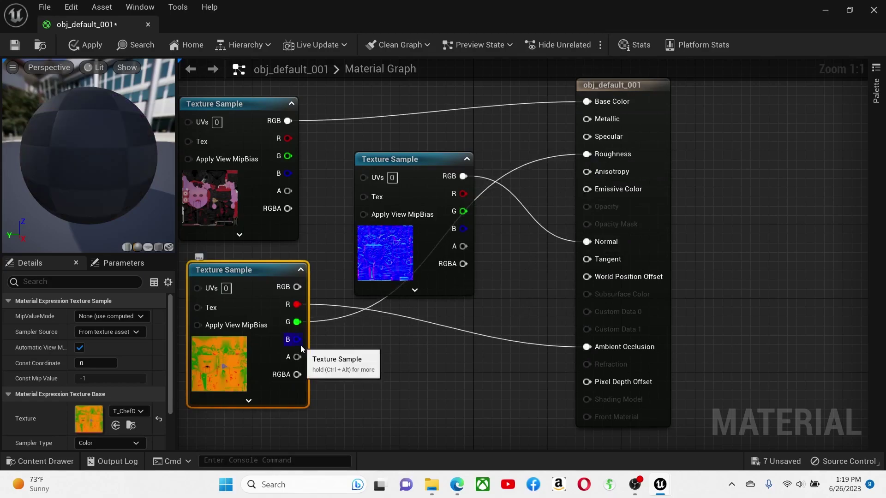
pyautogui.moveTo(301, 345); pyautogui.dragTo(582, 118)
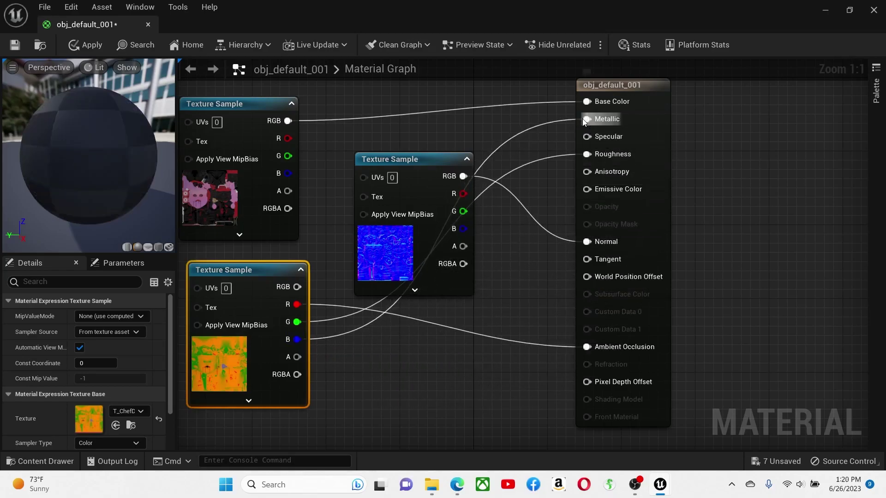
pyautogui.click(15, 45)
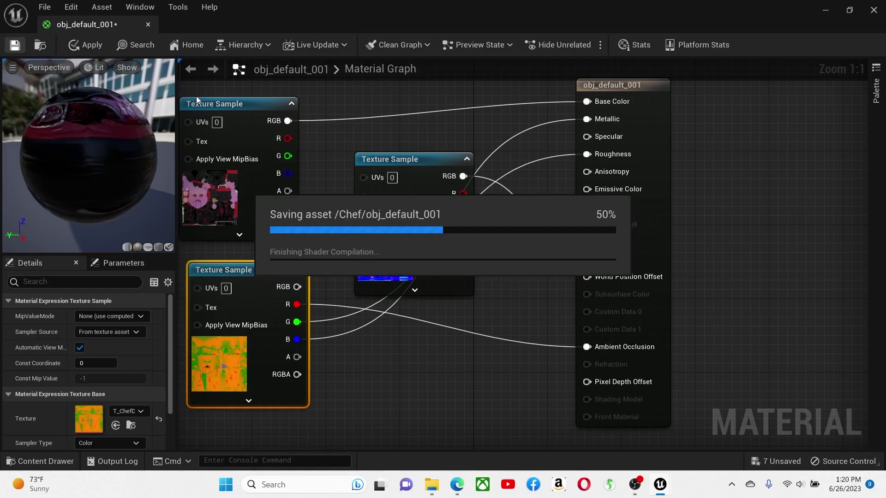
# - Close the material editor and create a Data Table in the Chef Content folder using the STRUCT_UGC_AVATAR row structure
pyautogui.click(147, 25)
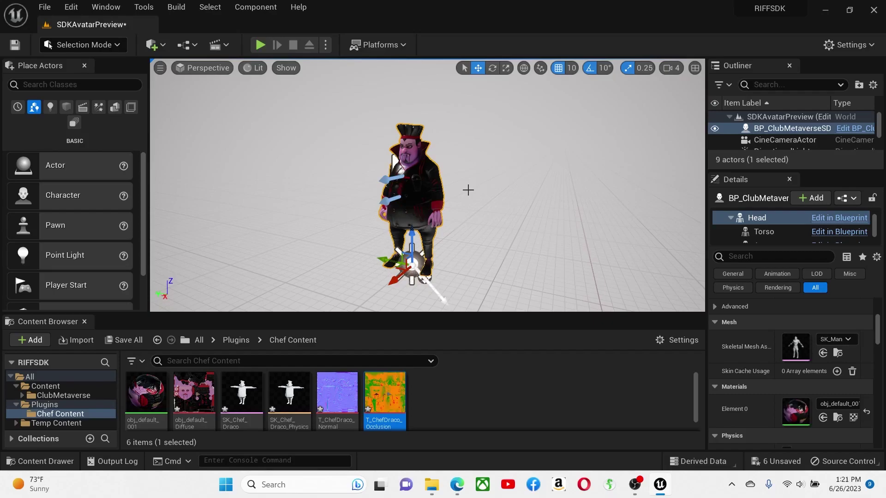
pyautogui.rightClick(459, 391)
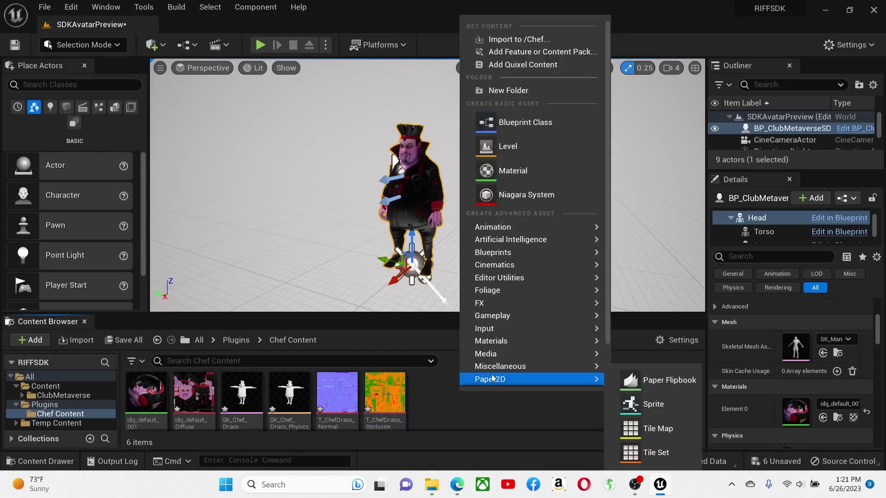
pyautogui.moveTo(498, 369)
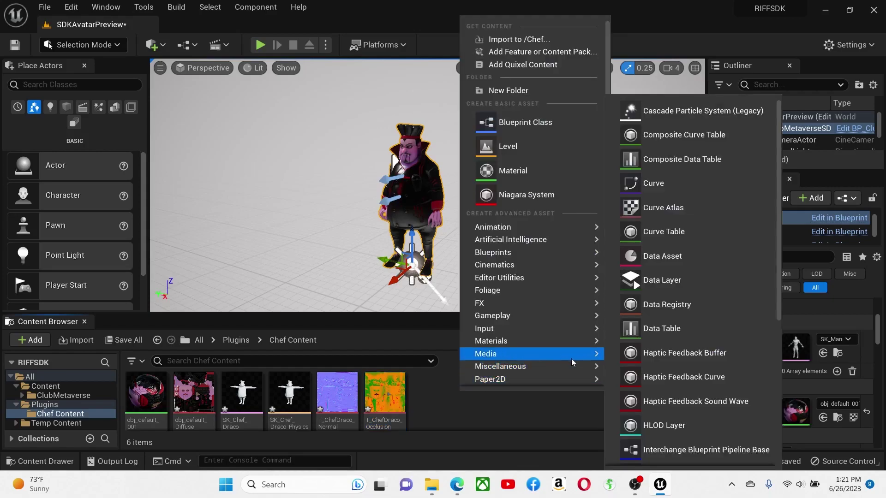
pyautogui.click(663, 329)
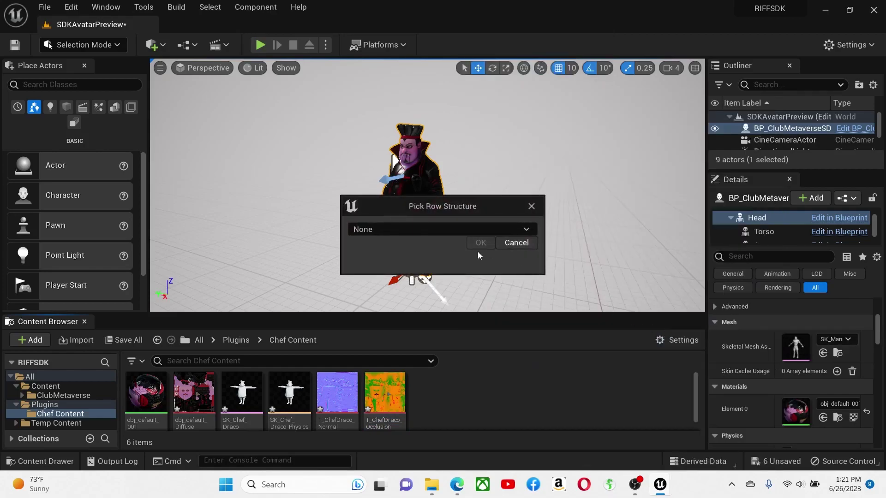
pyautogui.click(429, 229)
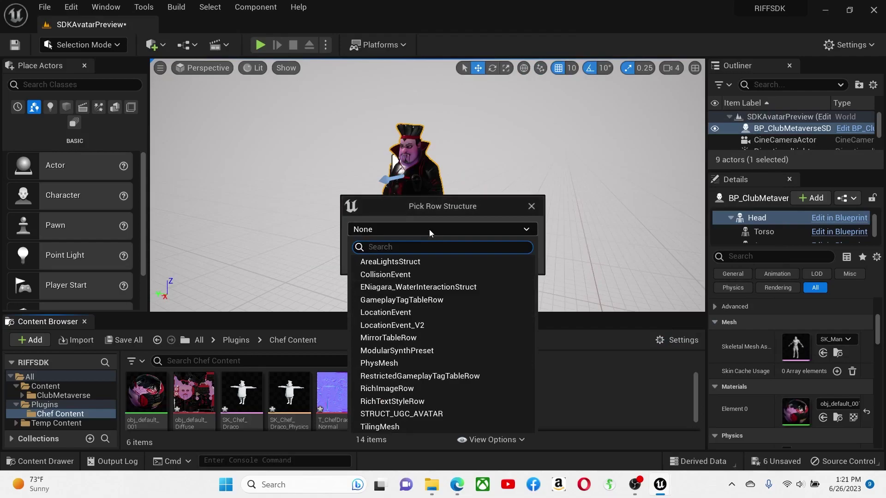
pyautogui.click(397, 413)
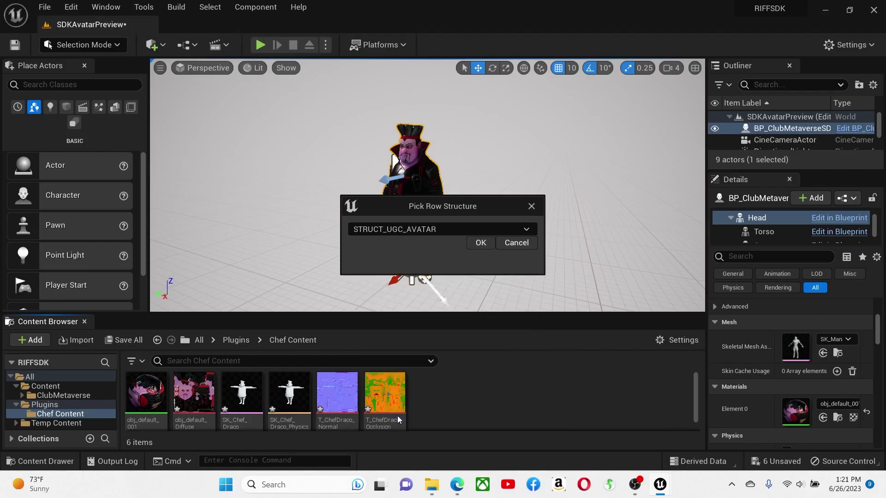
pyautogui.click(480, 243)
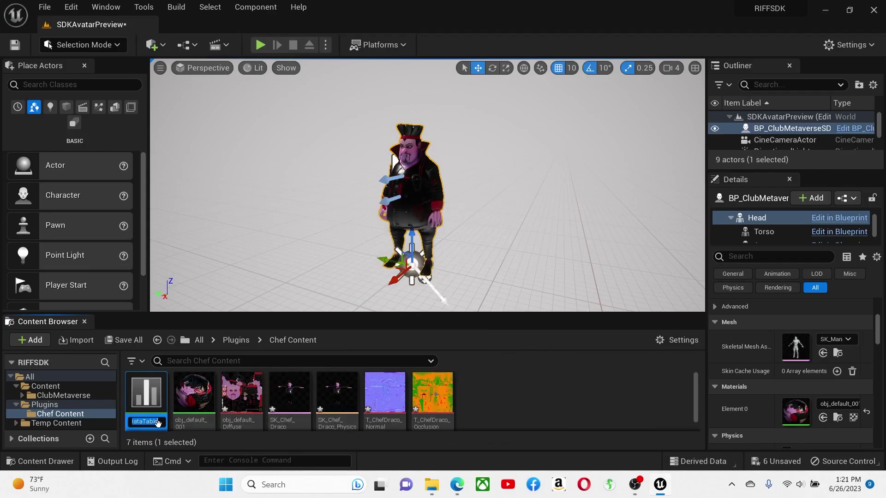
# - Rename the new data table as DT_UGC_AVATAR
pyautogui.press('Return')
pyautogui.rightClick(157, 423)
pyautogui.click(211, 213)
pyautogui.write('DT')
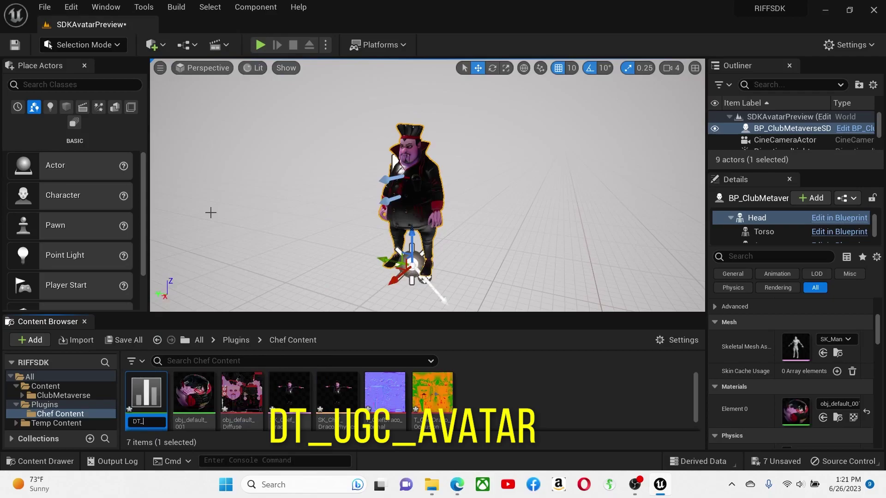
pyautogui.write('_UGC')
pyautogui.write('_')
pyautogui.write('AVATAR')
pyautogui.press('Return')
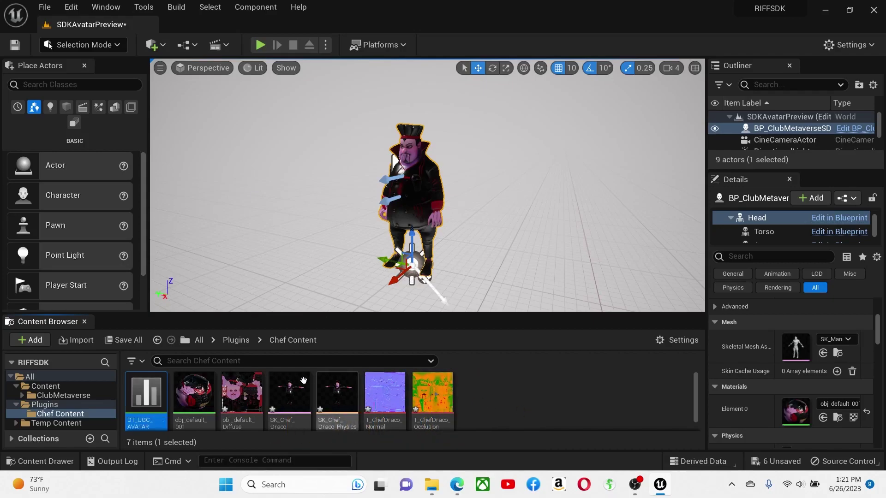
# - Open DT_UGC_AVATAR and add a row with AvatarName Chef and SK_Chef_Draco as the Head mesh
pyautogui.doubleClick(143, 393)
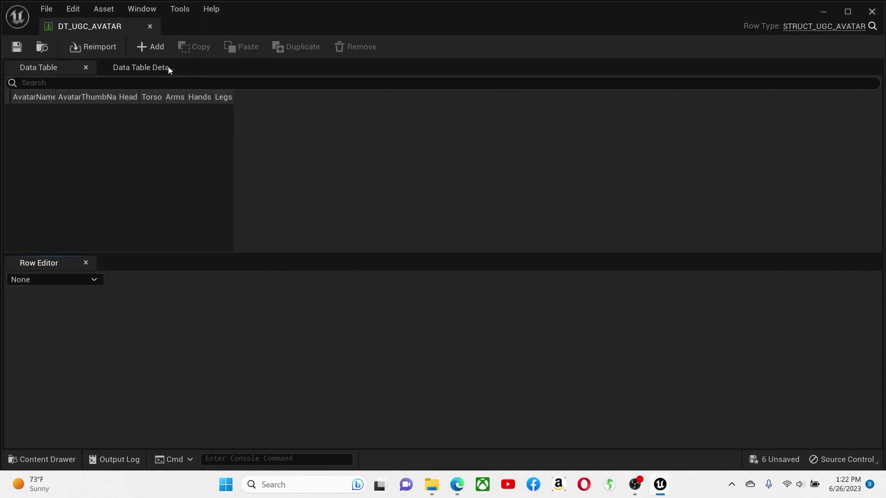
pyautogui.click(148, 51)
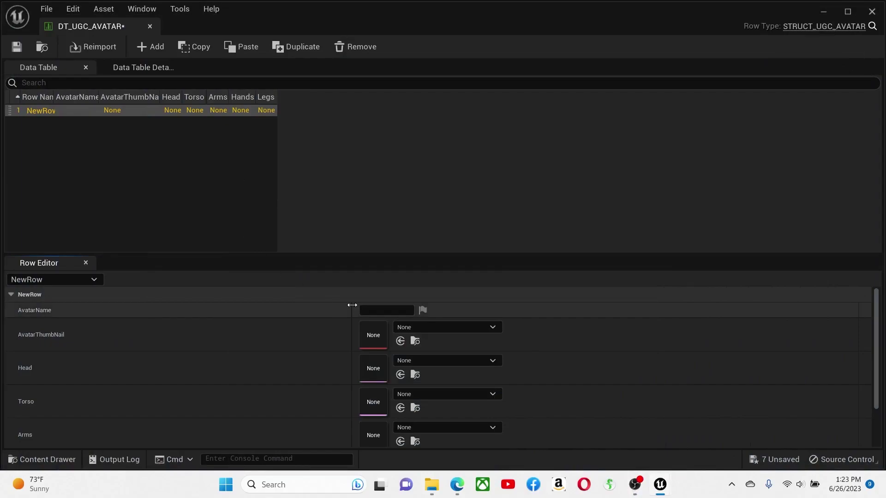
pyautogui.click(366, 310)
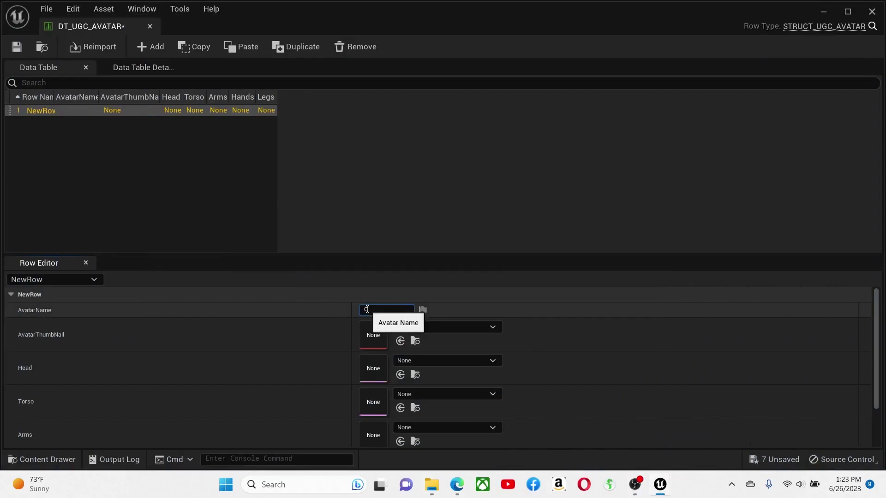
pyautogui.write('Chef')
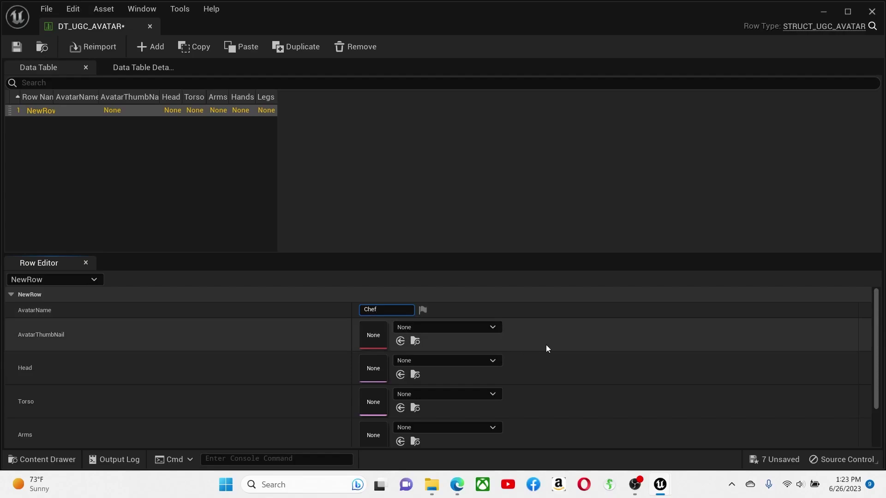
pyautogui.press('Return')
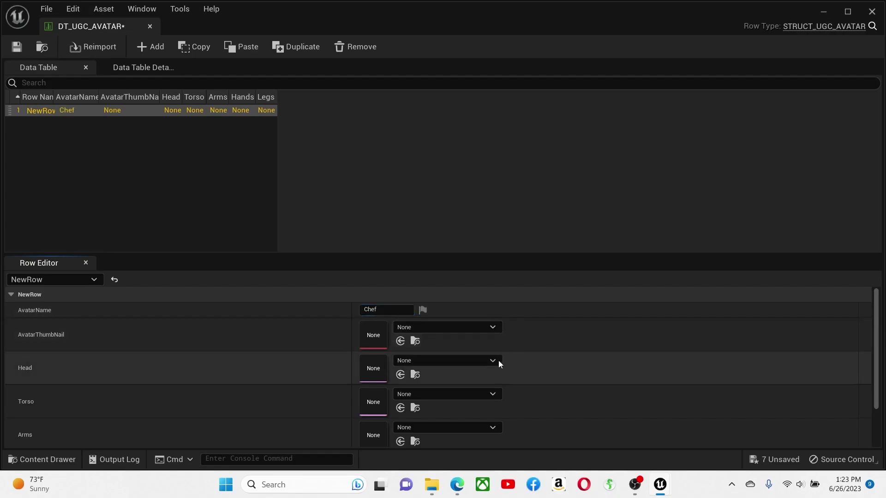
pyautogui.click(464, 361)
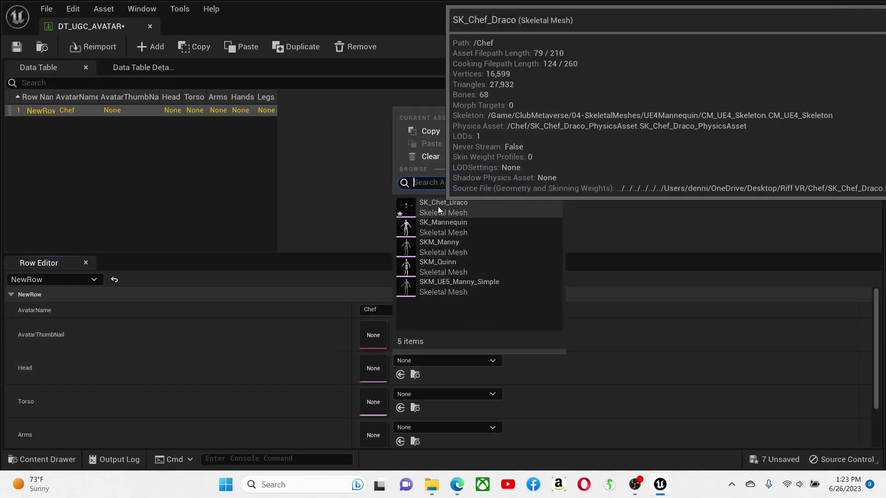
pyautogui.click(439, 208)
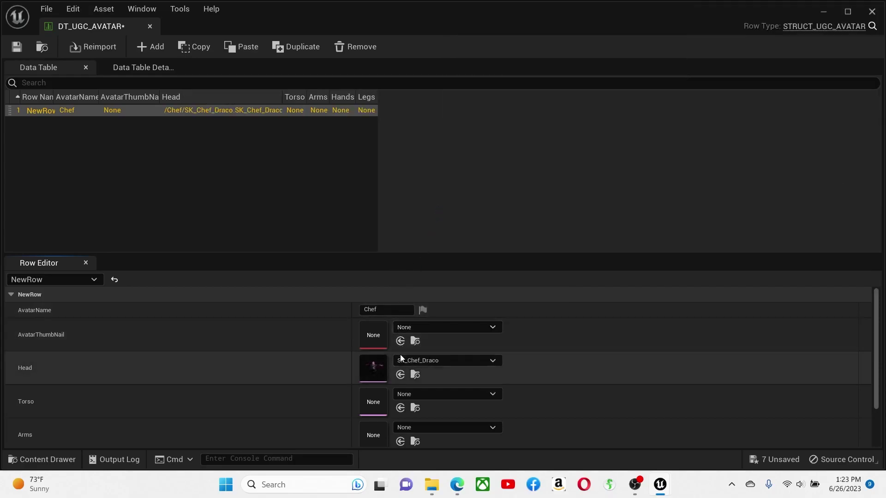
# - Rename the data table's row as Chef
pyautogui.click(45, 113)
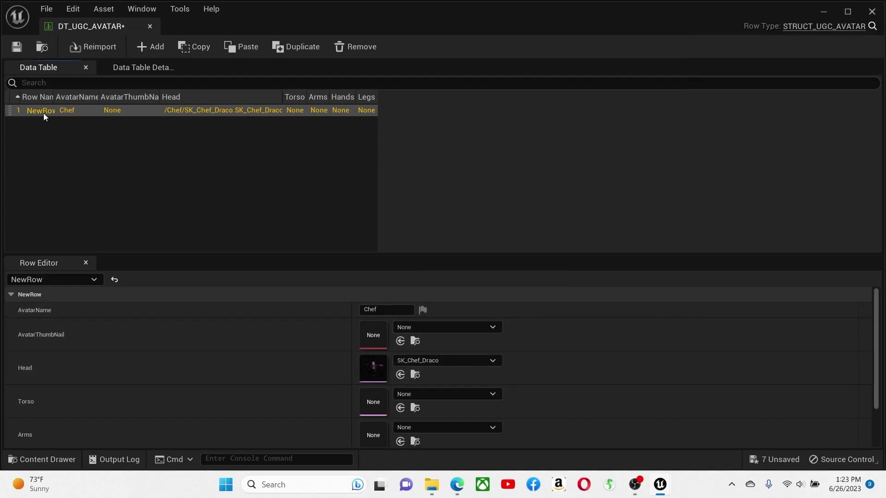
pyautogui.rightClick(43, 112)
pyautogui.click(67, 200)
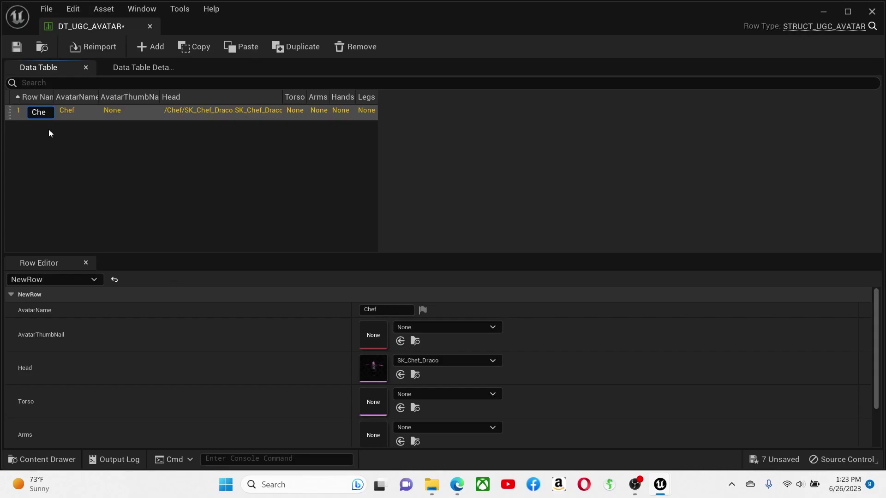
pyautogui.write('Chef')
pyautogui.press('Return')
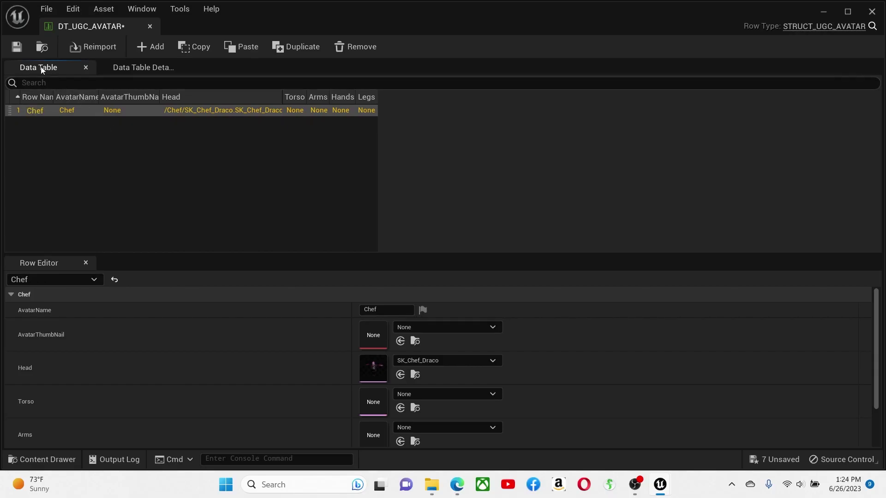
# - Save the data table, and clear and close the message log
pyautogui.click(17, 47)
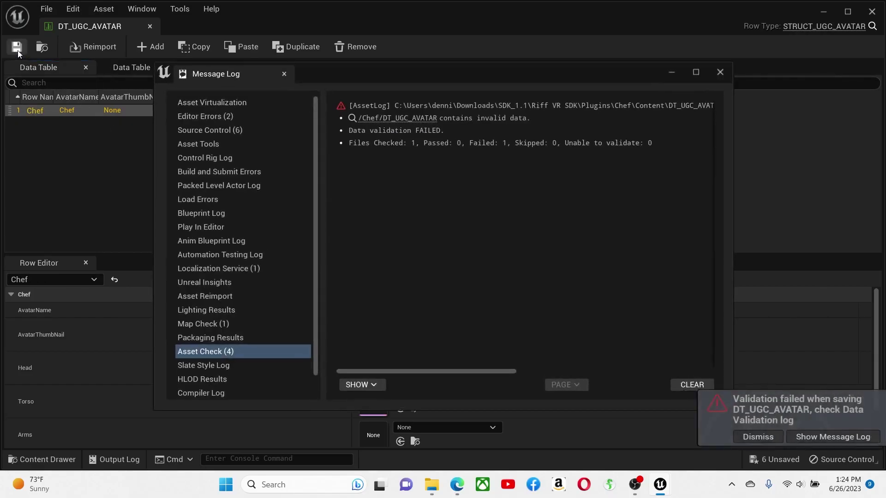
pyautogui.click(695, 386)
pyautogui.click(738, 435)
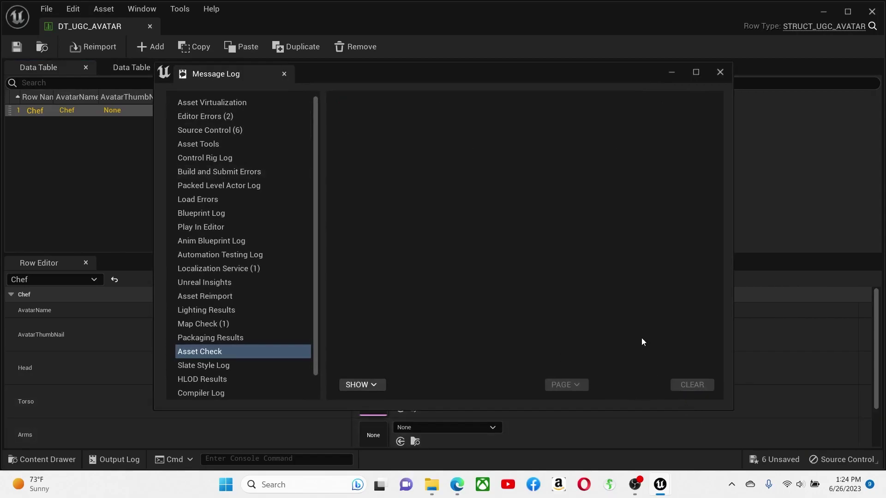
pyautogui.click(721, 72)
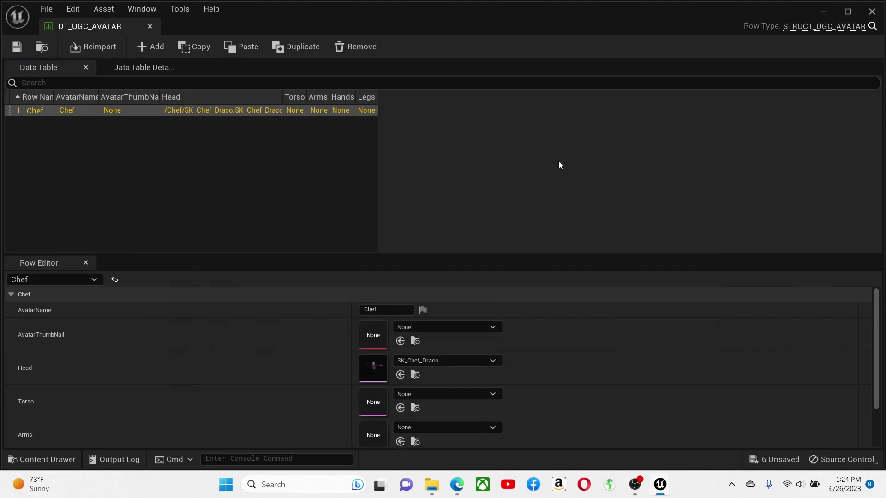
# - Close the data table and save the level and all unsaved assets
pyautogui.click(150, 26)
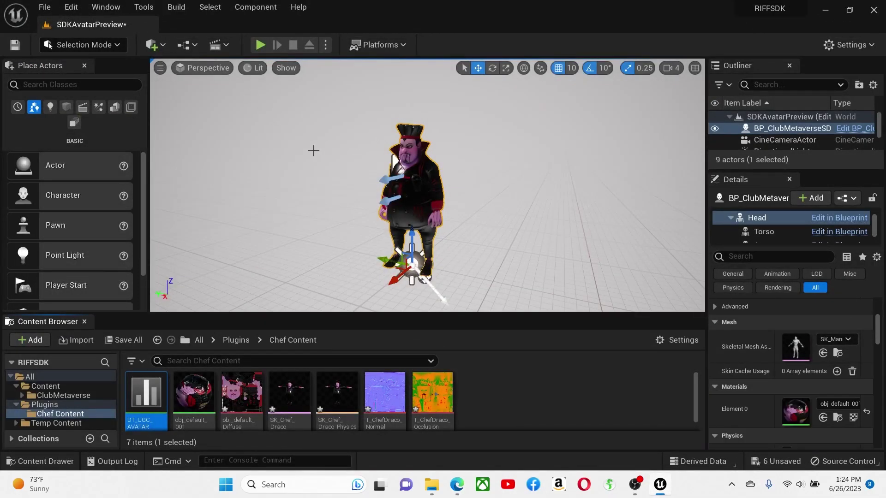
pyautogui.click(49, 9)
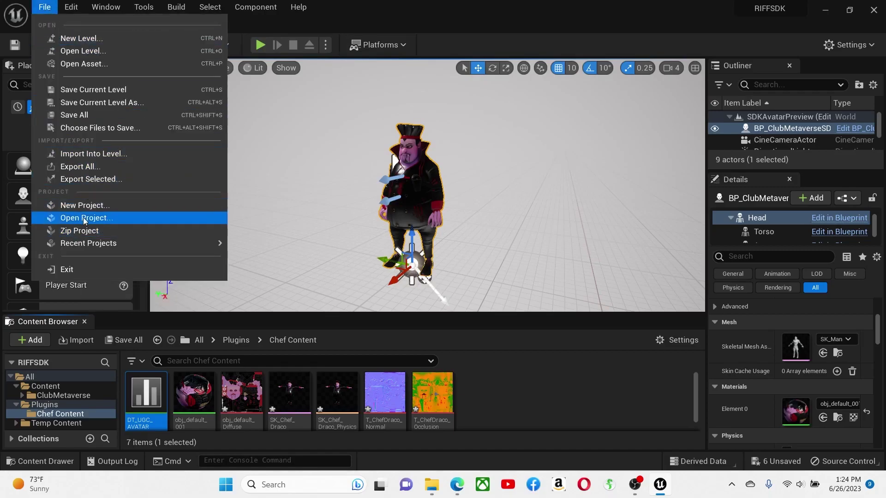
pyautogui.click(87, 117)
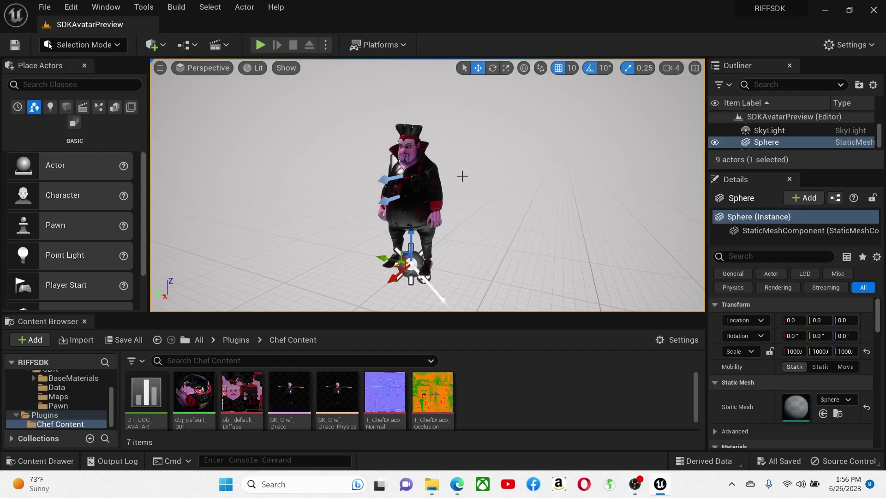
# - Hide the viewport's editor overlays and the Content Browser, and frame a close-up of the chef avatar's upper body
pyautogui.press('g')
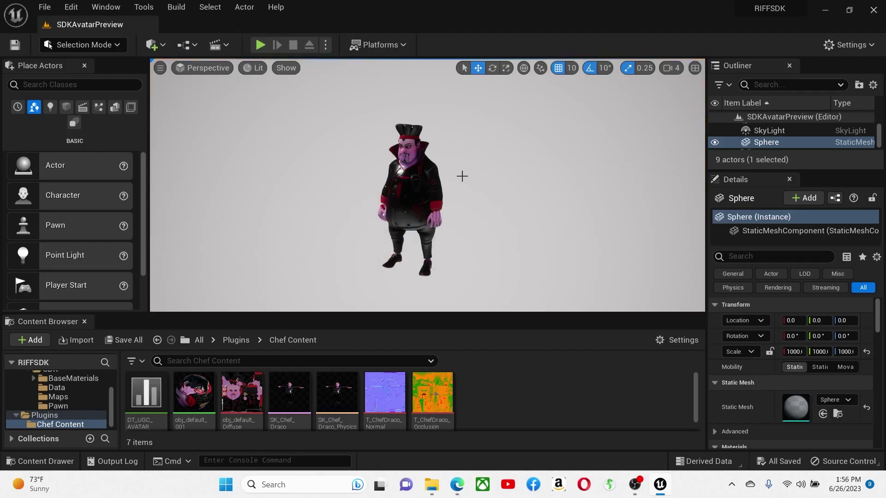
pyautogui.scroll(5, 463, 204)
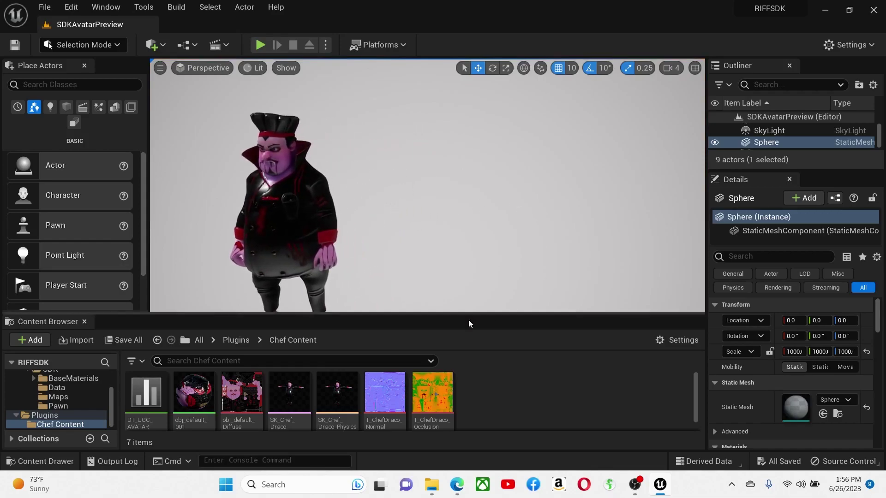
pyautogui.click(85, 321)
pyautogui.moveTo(354, 262); pyautogui.dragTo(354, 262)
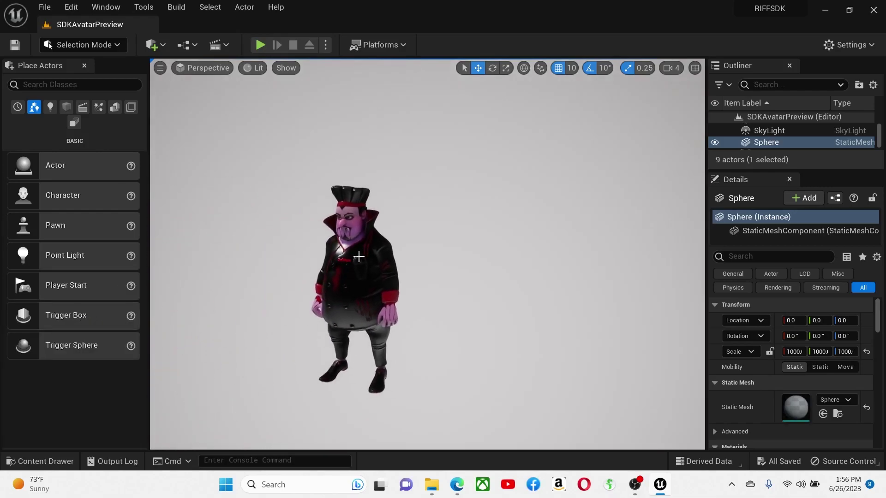
pyautogui.moveTo(372, 257); pyautogui.dragTo(388, 278)
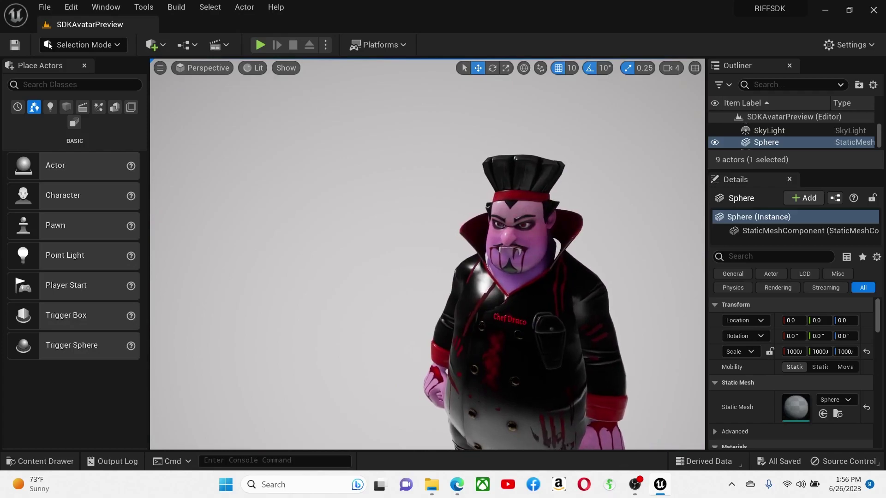
# - Switch to Snipping Tool, capture a rectangular snip of the chef avatar's upper body in the viewport, and open the snip
pyautogui.click(293, 483)
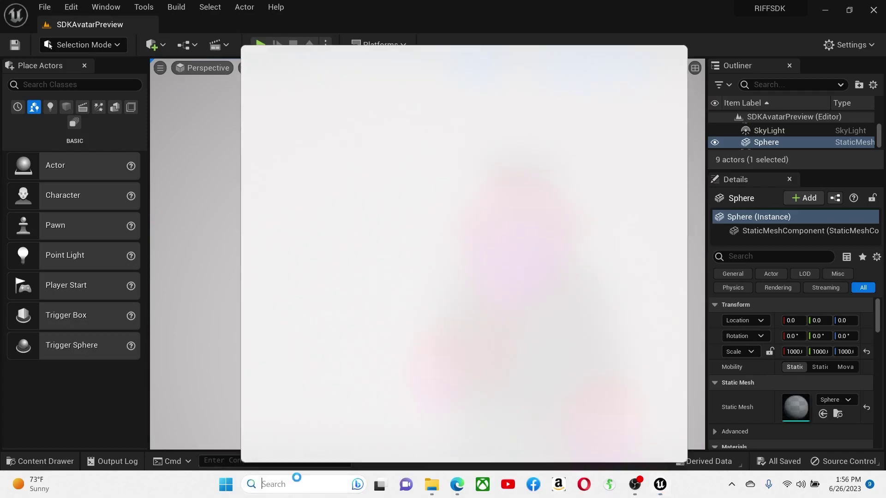
pyautogui.write('snipp')
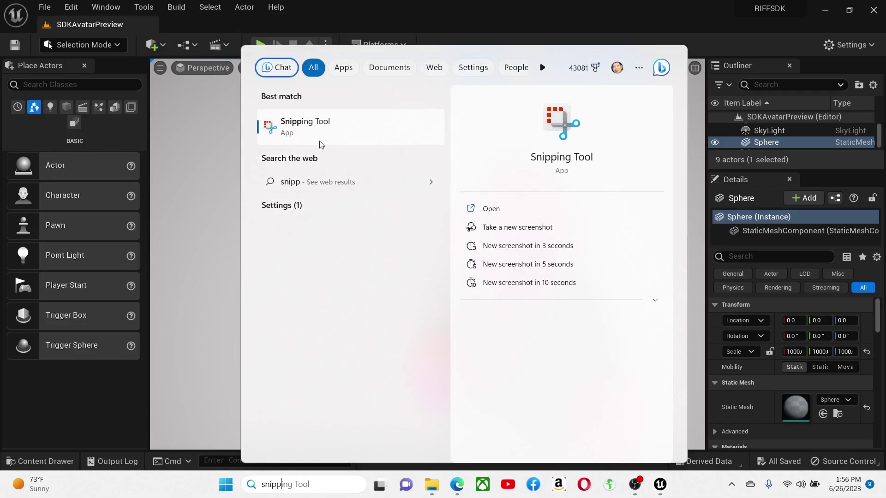
pyautogui.click(319, 129)
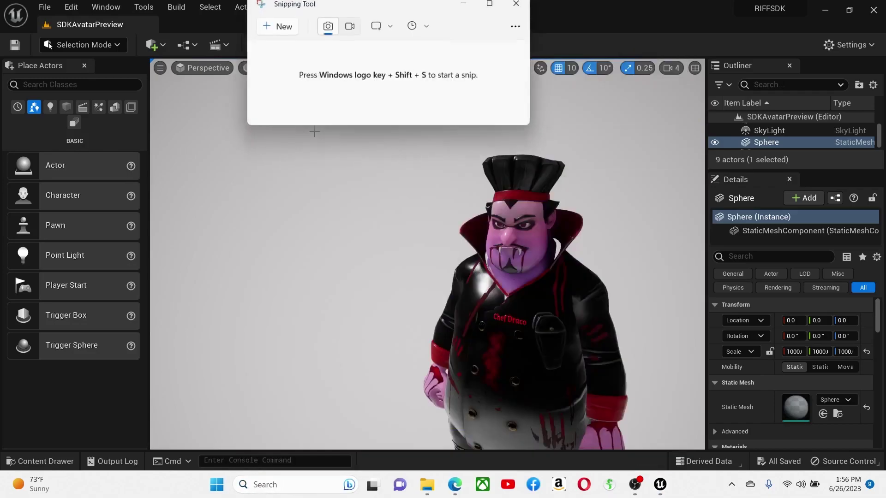
pyautogui.click(281, 26)
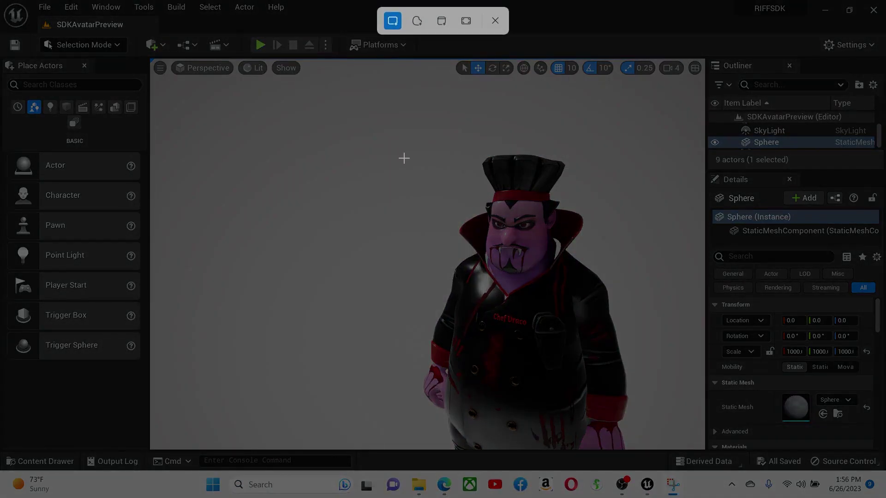
pyautogui.moveTo(388, 133); pyautogui.dragTo(643, 450)
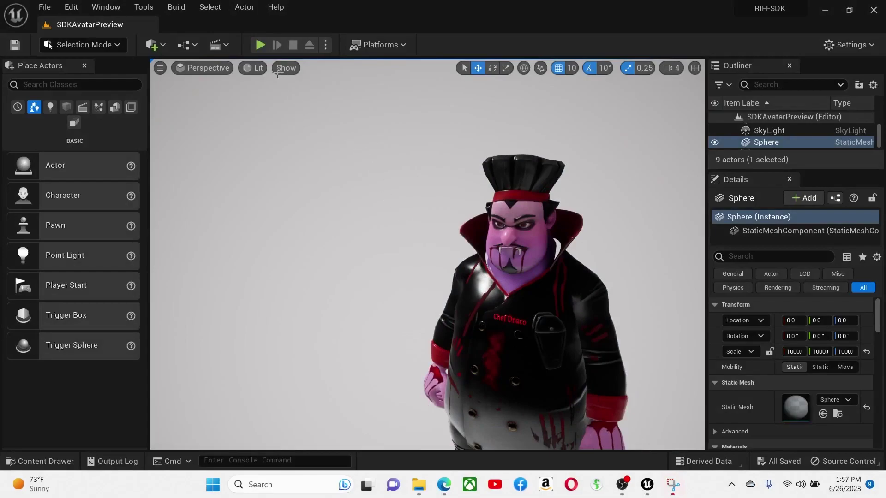
pyautogui.click(667, 482)
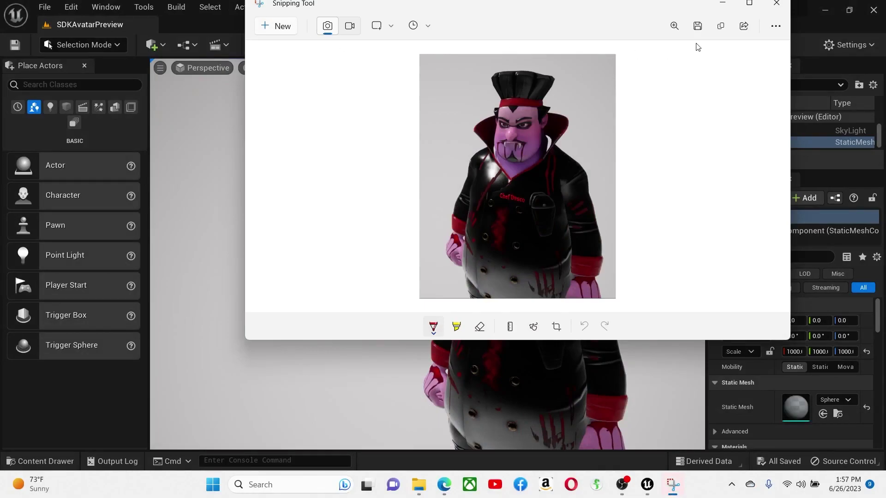
# - Save the snip as a PNG named "Chef Thumbnail" in the Downloads folder and close Snipping Tool
pyautogui.click(698, 26)
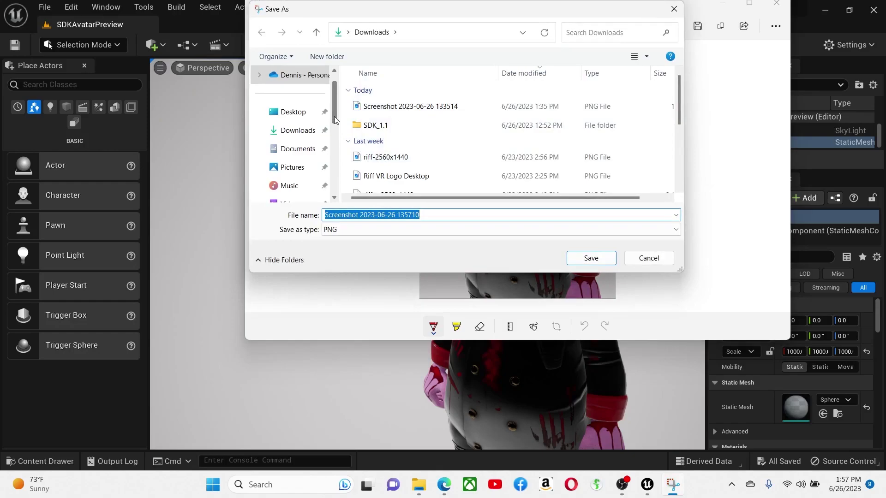
pyautogui.moveTo(334, 116); pyautogui.dragTo(334, 119)
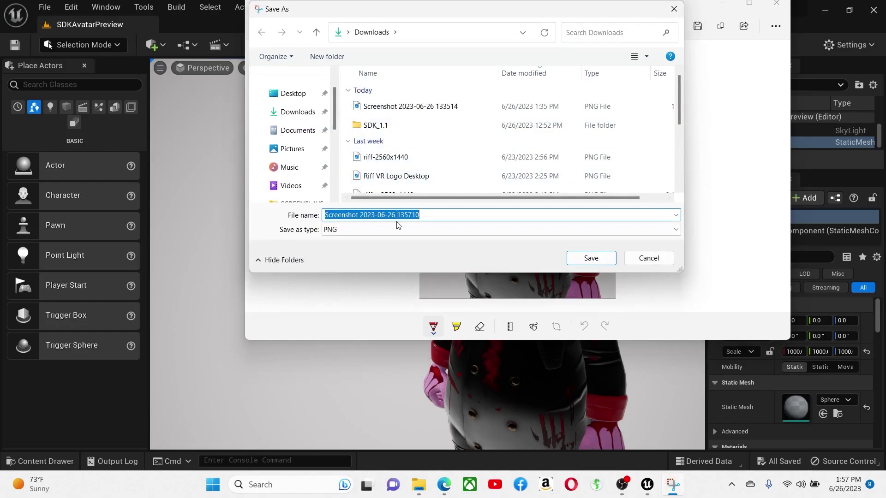
pyautogui.write('Chef Thumbnail')
pyautogui.press('Return')
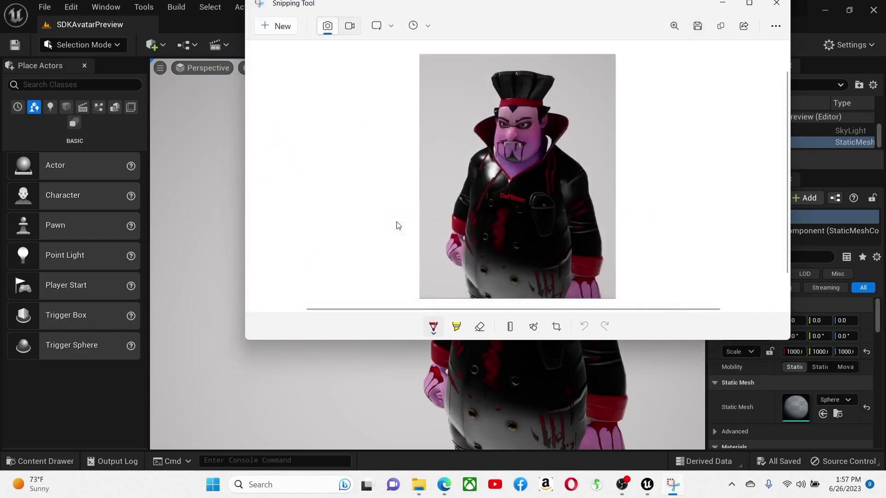
pyautogui.click(776, 4)
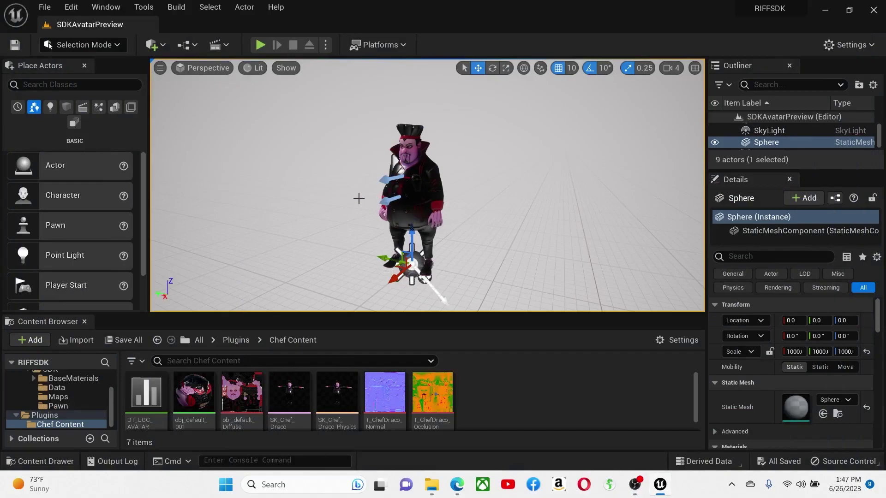
# - Open the Project Launcher in Unreal Editor and set the RIFFVR_SDK_BUILD_PLUGIN profile's build option to Do Not Build
pyautogui.click(138, 10)
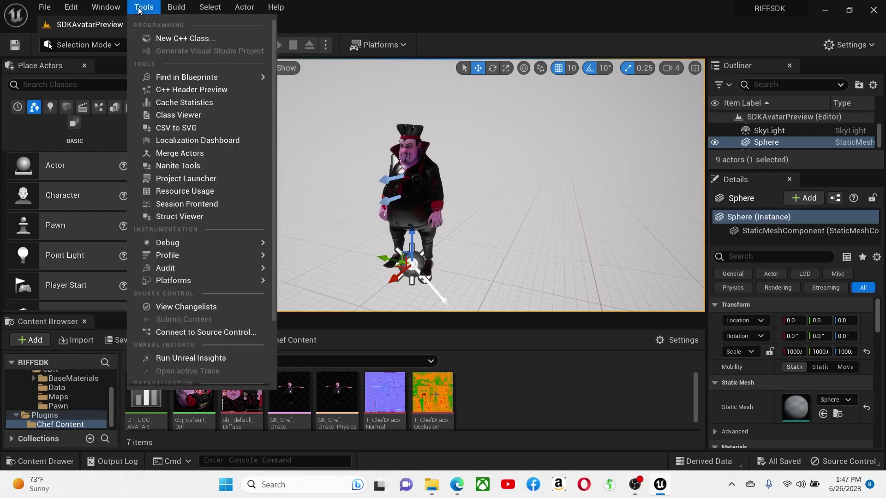
pyautogui.click(184, 179)
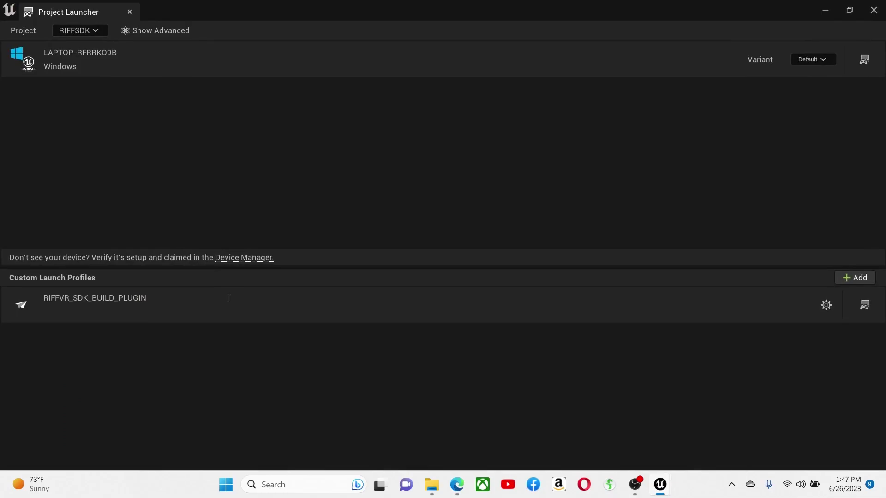
pyautogui.click(826, 305)
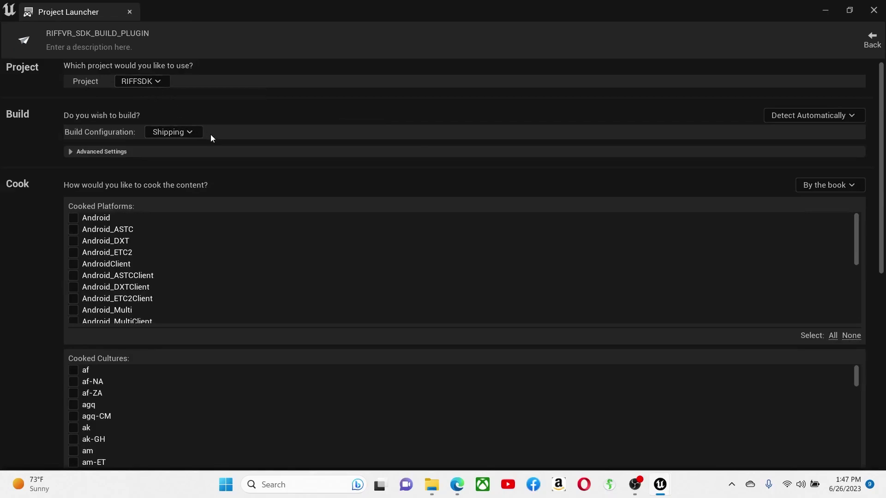
pyautogui.click(825, 117)
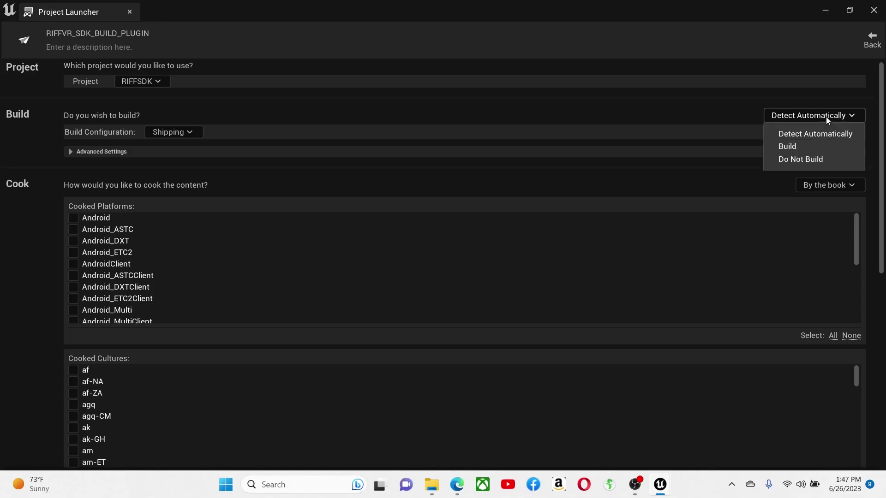
pyautogui.click(800, 159)
# - Set the name of the DLC to build to "Chef" in the profile's Release / DLC / Patching settings
pyautogui.scroll(-3, 583, 234)
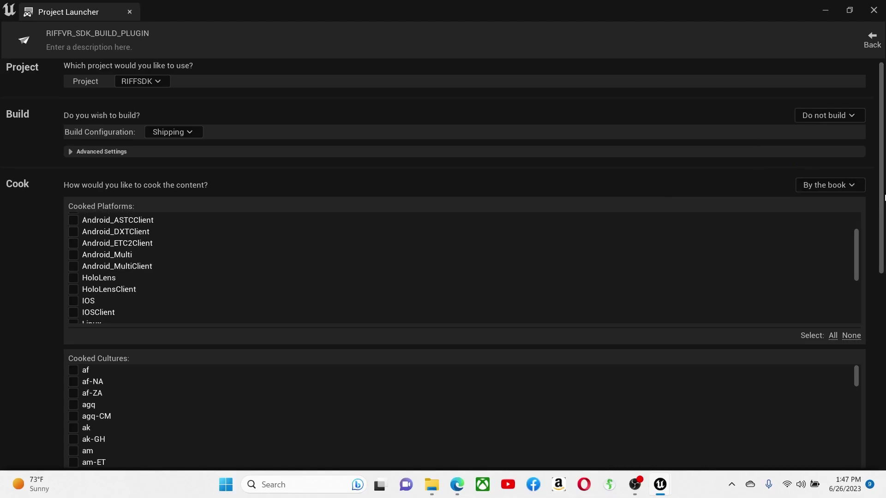
pyautogui.moveTo(882, 208); pyautogui.dragTo(795, 367)
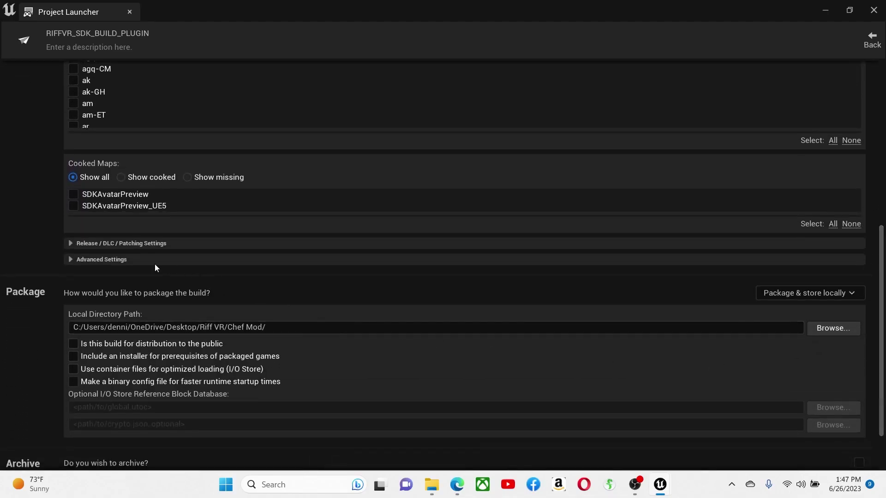
pyautogui.click(71, 244)
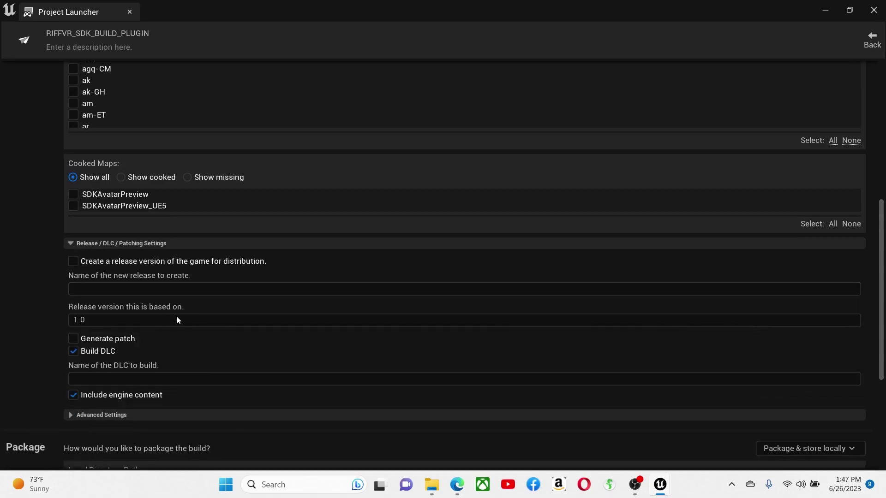
pyautogui.scroll(-2, 181, 317)
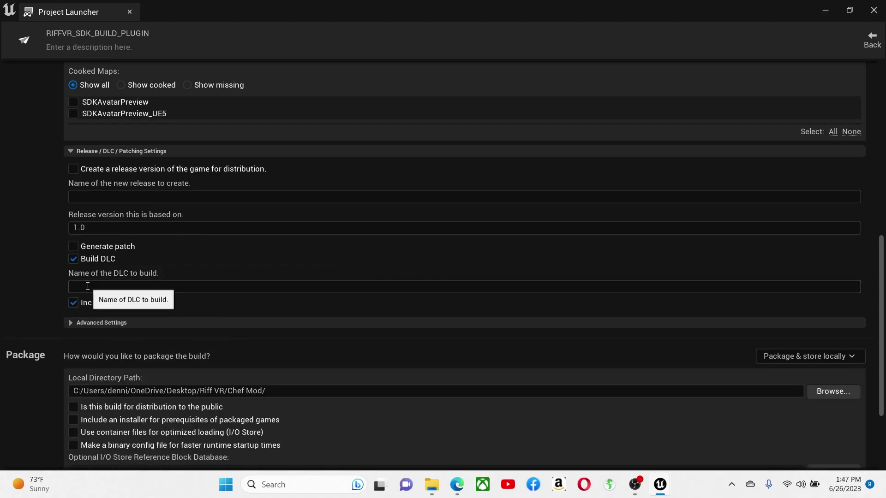
pyautogui.write('Chef')
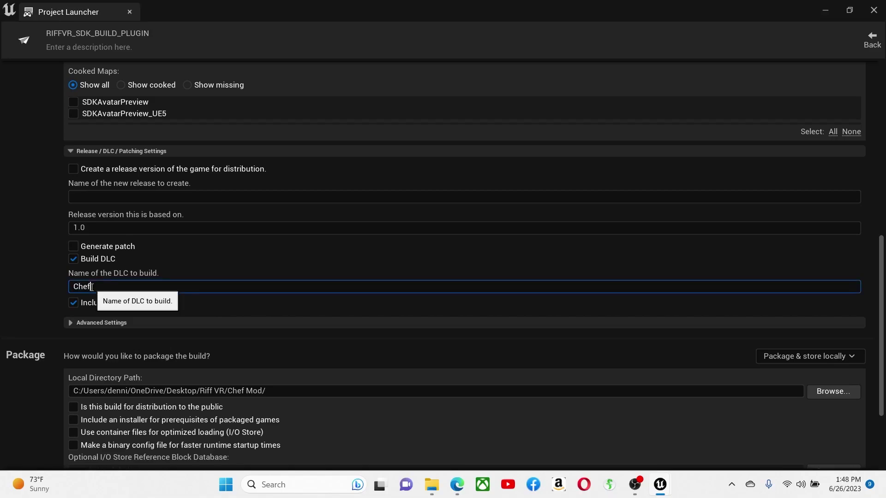
pyautogui.click(42, 304)
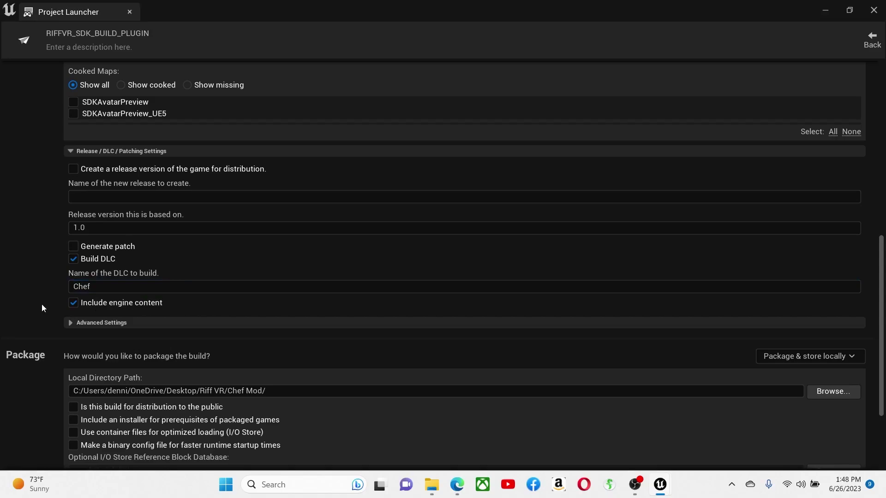
# - Choose the Chef Mod folder inside Riff VR as the profile's local package directory
pyautogui.scroll(-2, 41, 303)
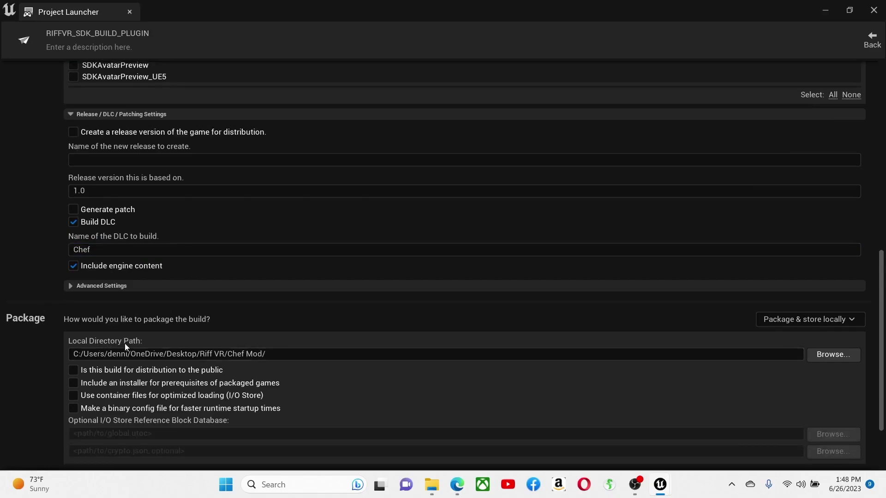
pyautogui.click(831, 362)
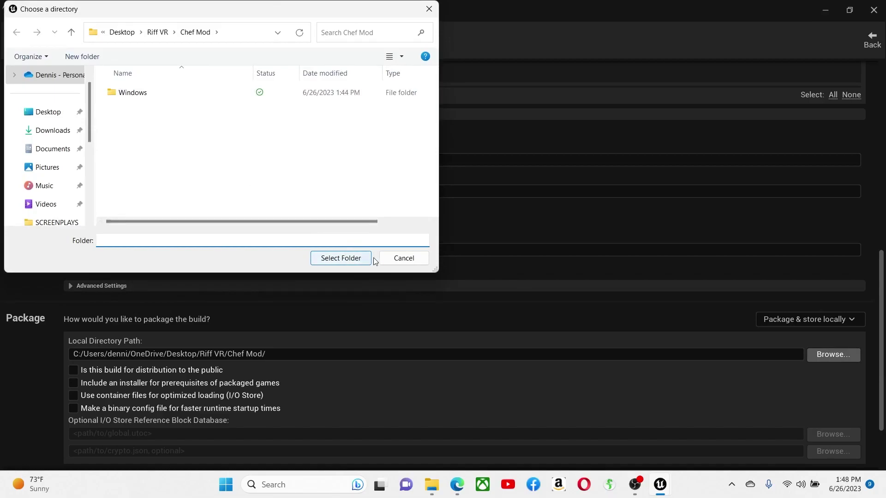
pyautogui.click(353, 261)
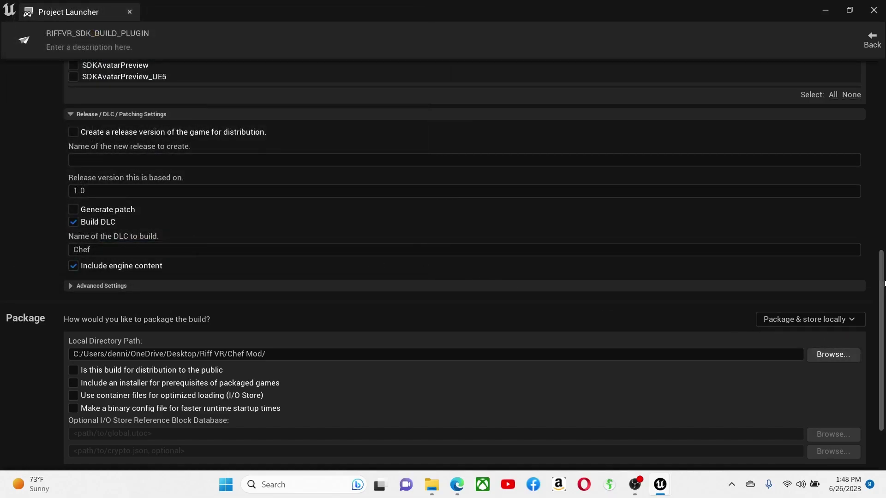
# - Return to the launch profiles, run the RIFFVR_SDK_BUILD_PLUGIN profile, and close the Project Launcher once the build is done
pyautogui.click(868, 45)
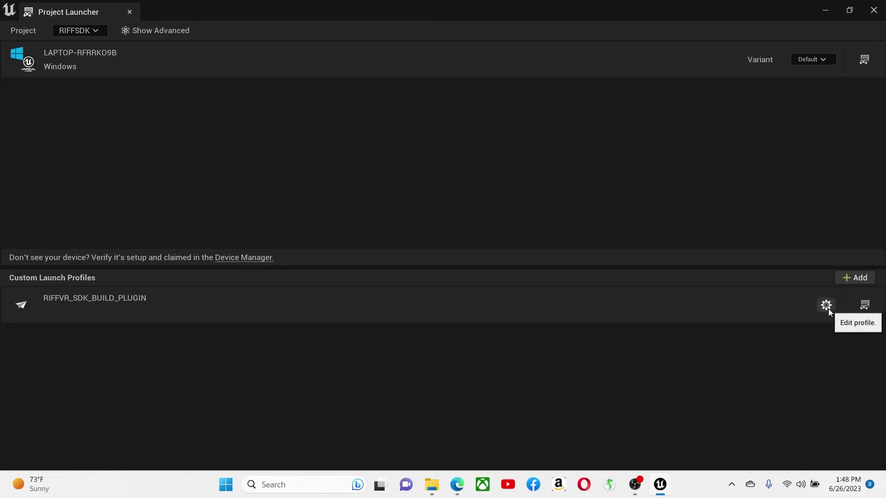
pyautogui.click(864, 306)
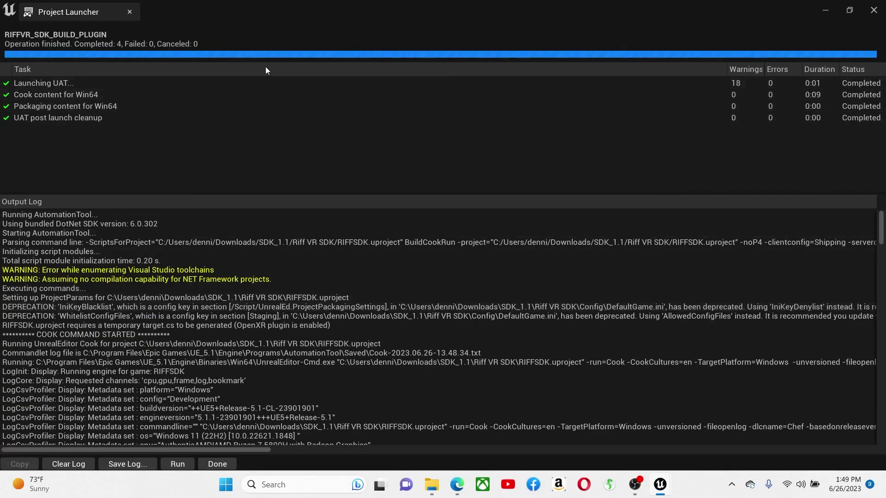
pyautogui.click(129, 12)
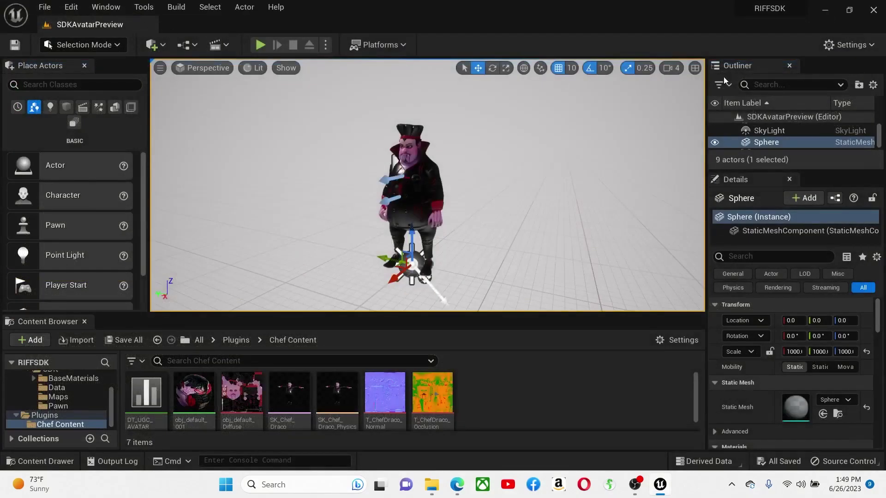
# - Switch to File Explorer and open the packaged output folder Chef Mod/Windows/RIFFSDK/Plugins/Chef/Content/Paks/Windows
pyautogui.hotkey('alt', 'Tab')
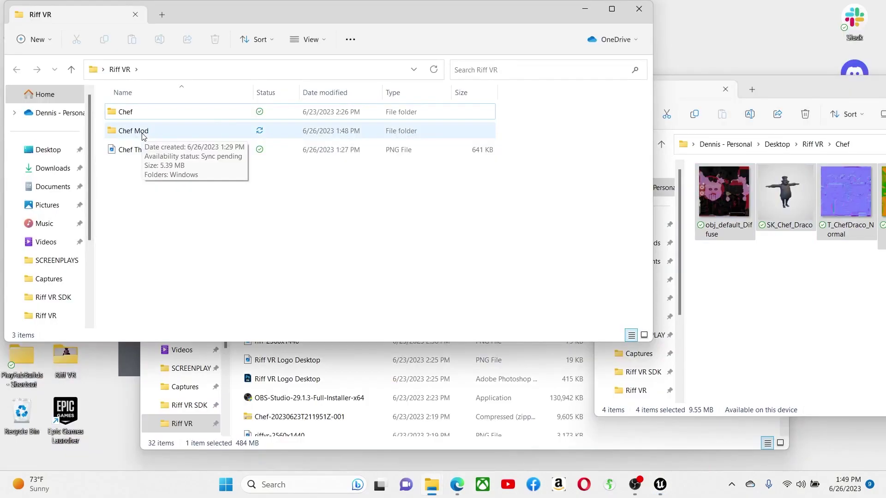
pyautogui.doubleClick(142, 132)
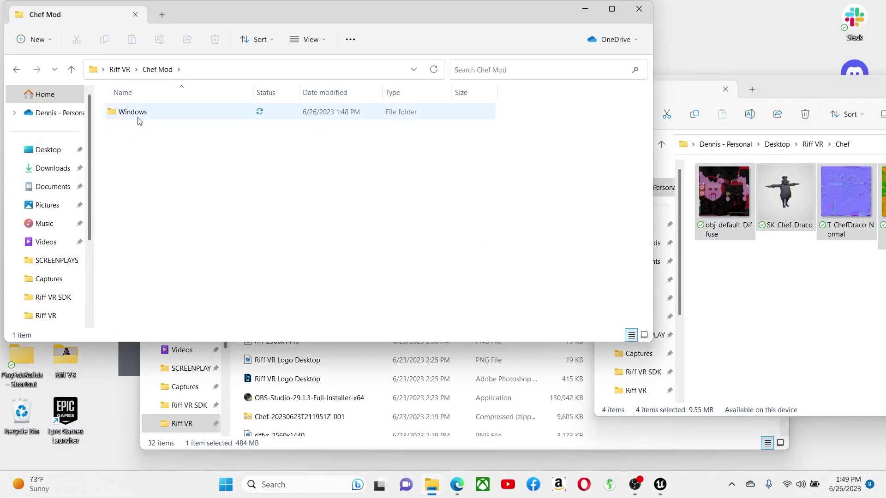
pyautogui.click(137, 118)
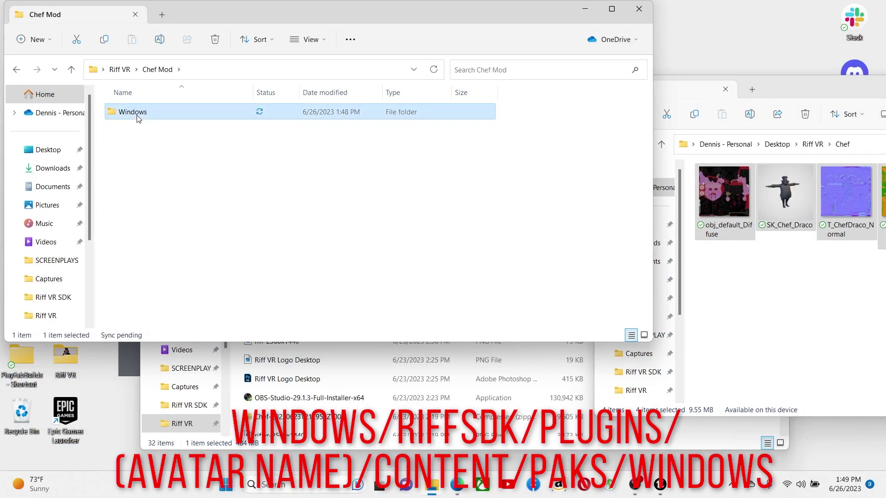
pyautogui.doubleClick(137, 118)
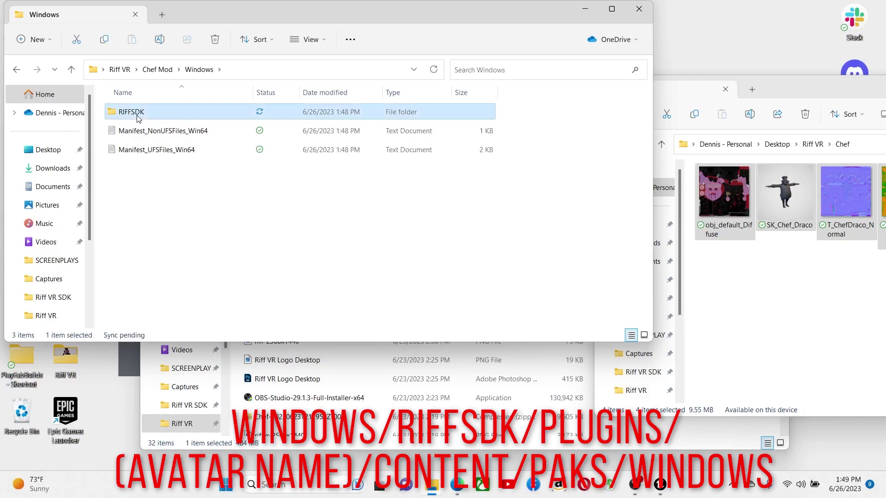
pyautogui.doubleClick(137, 116)
pyautogui.doubleClick(129, 115)
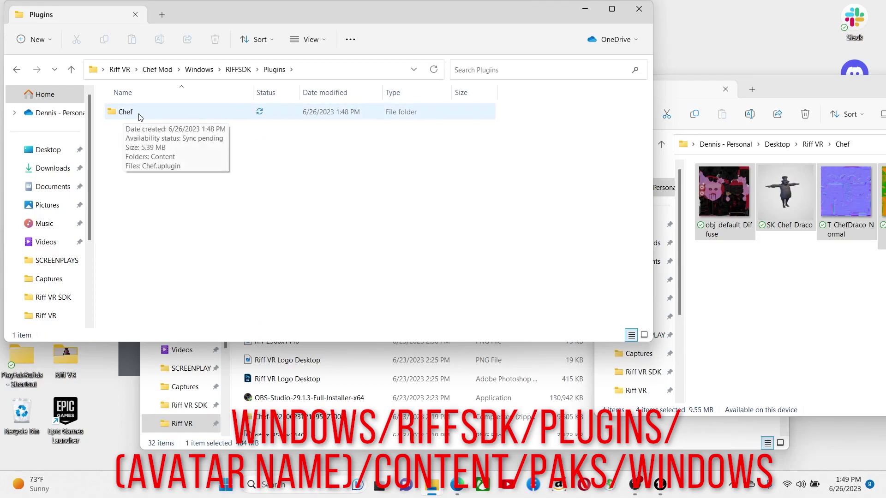
pyautogui.doubleClick(127, 116)
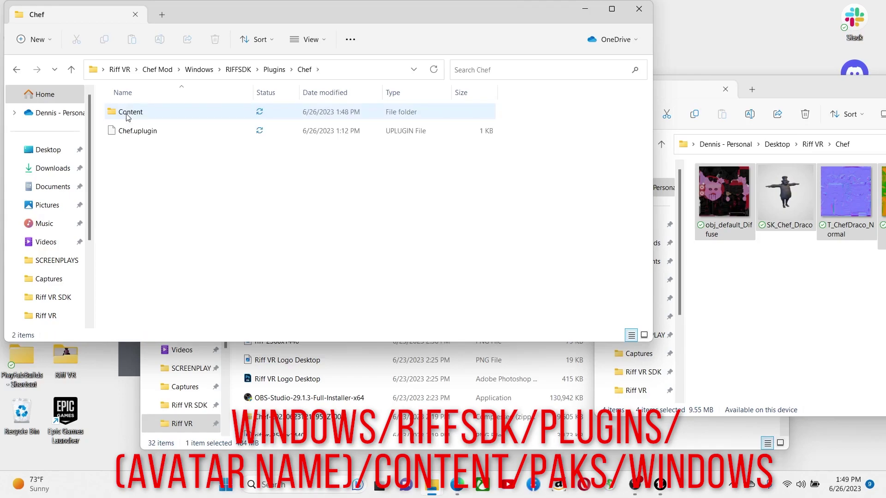
pyautogui.doubleClick(127, 113)
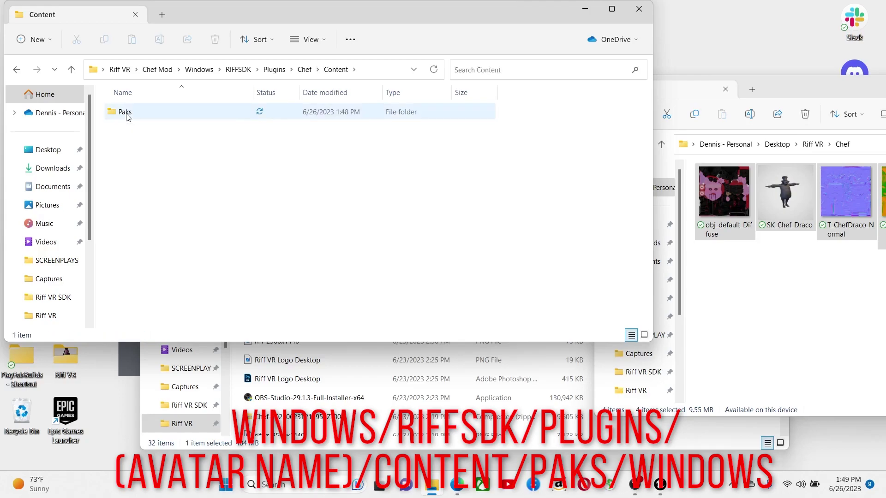
pyautogui.doubleClick(128, 113)
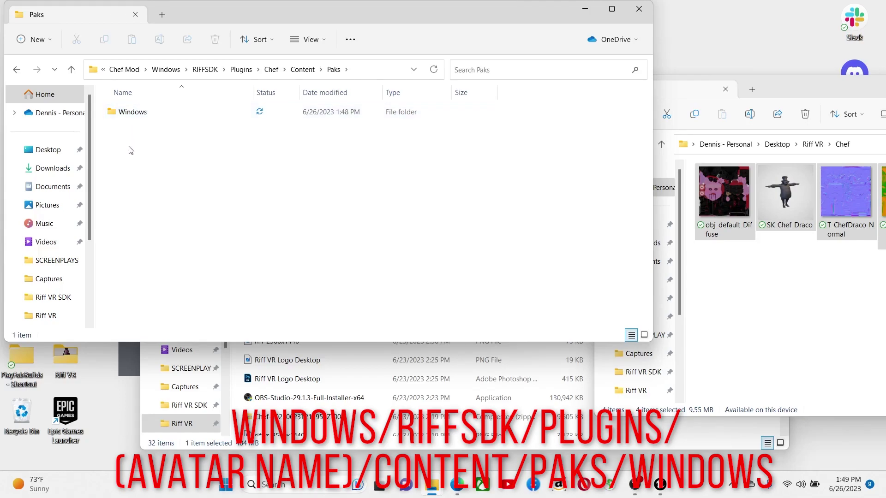
pyautogui.doubleClick(131, 115)
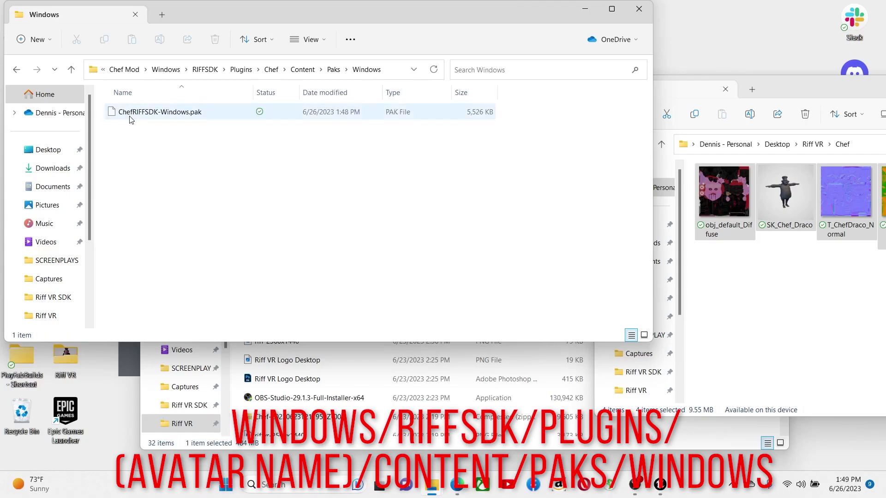
# - Compress ChefRIFFSDK-Windows.pak into a ZIP file in the same folder
pyautogui.moveTo(174, 119)
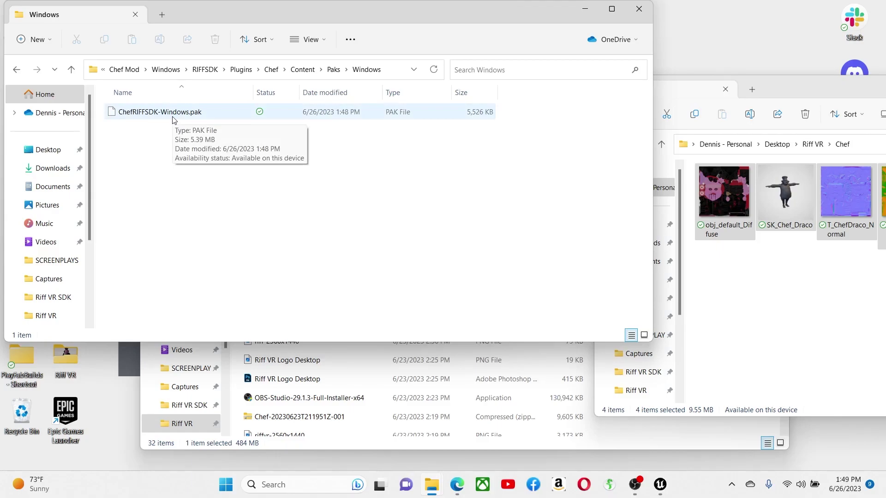
pyautogui.rightClick(174, 120)
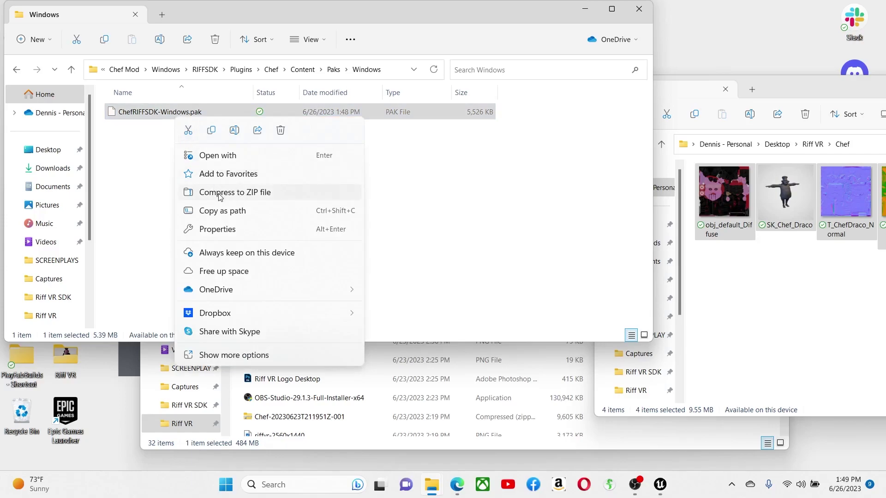
pyautogui.click(220, 197)
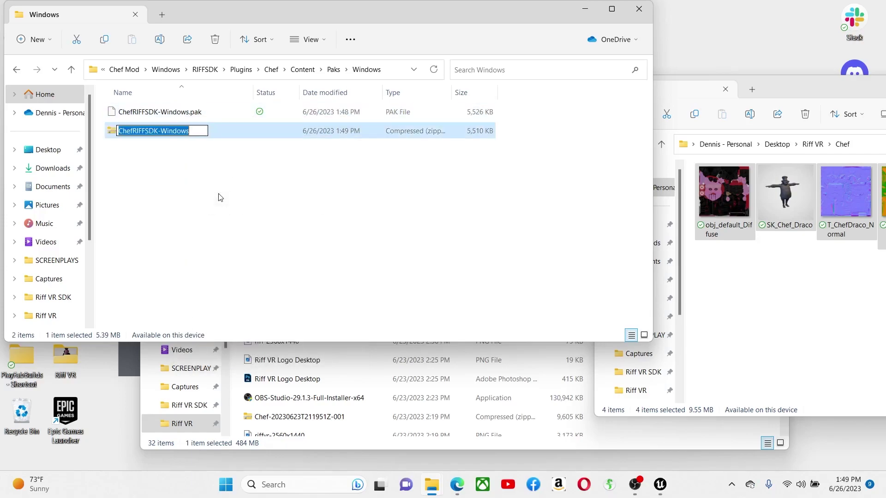
# - Rename the new ZIP file as Chef RiffVR Mod
pyautogui.click(172, 132)
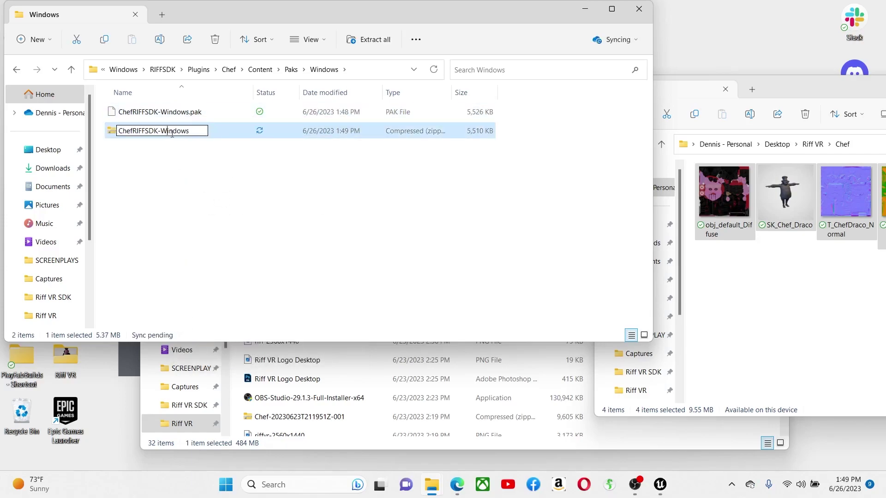
pyautogui.moveTo(194, 132); pyautogui.dragTo(136, 139)
pyautogui.hotkey('ctrl', 'a')
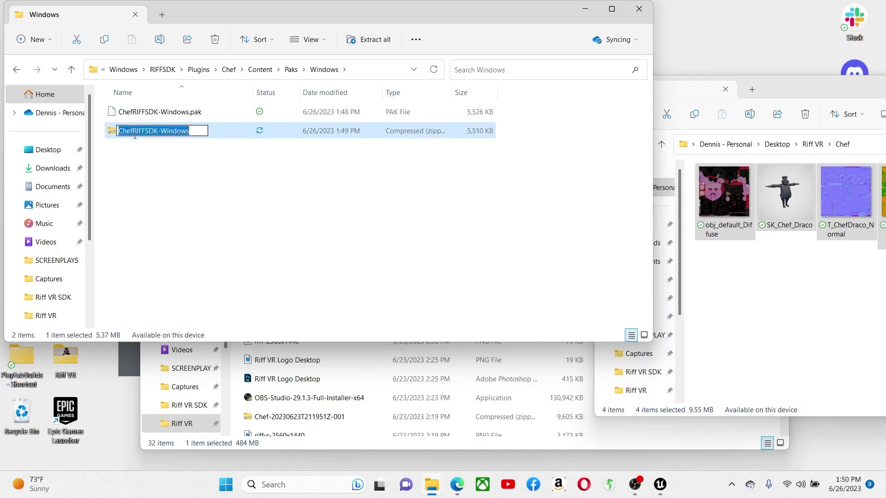
pyautogui.press('BackSpace')
pyautogui.write('R')
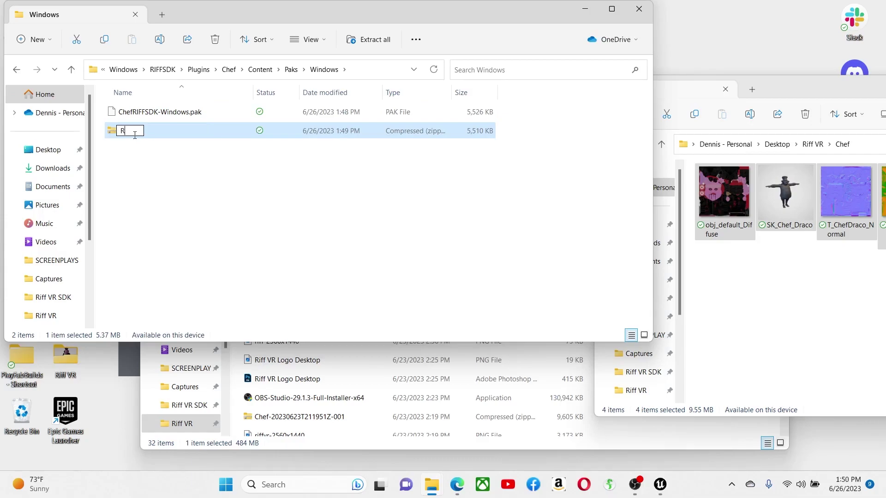
pyautogui.press('BackSpace')
pyautogui.write('Chef RiffVR ')
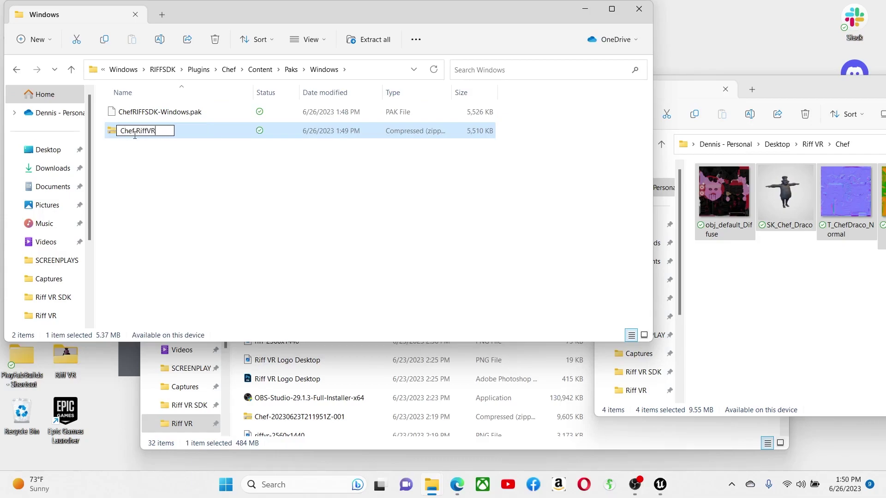
pyautogui.write('Mod')
pyautogui.click(154, 162)
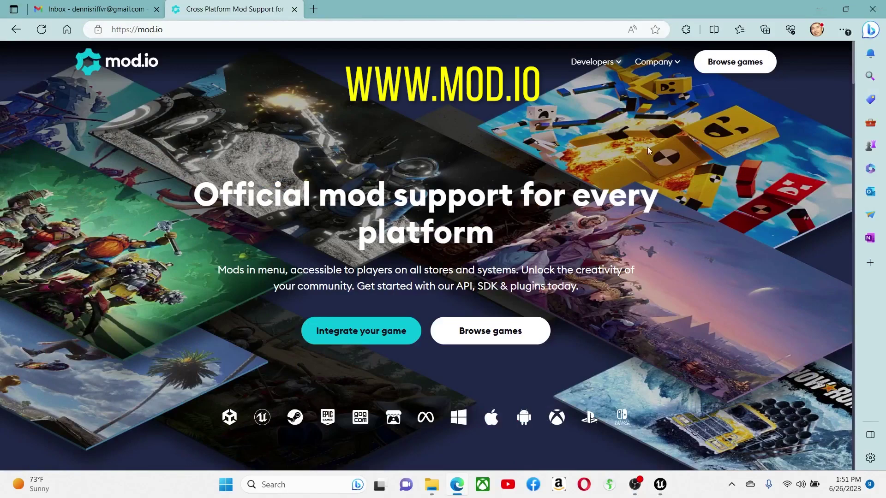
# - Switch to mod.io in the browser, search its games for riff vr and open the Riff VR mods page
pyautogui.click(722, 68)
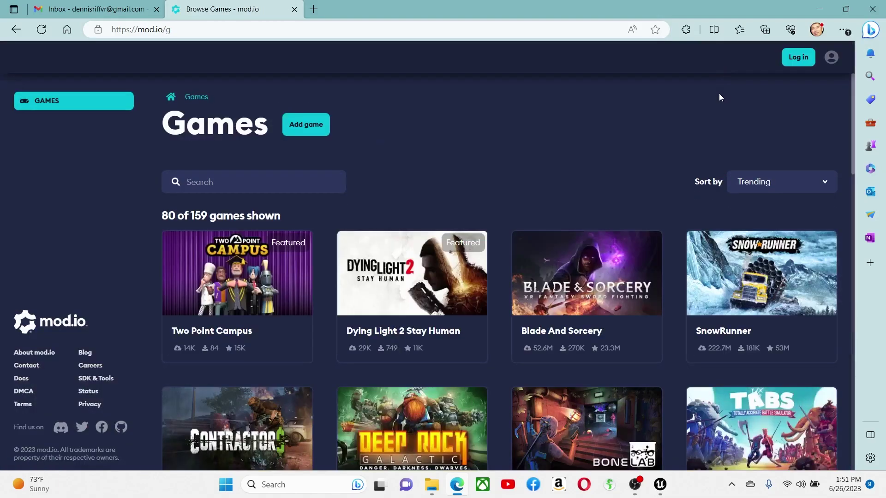
pyautogui.click(249, 185)
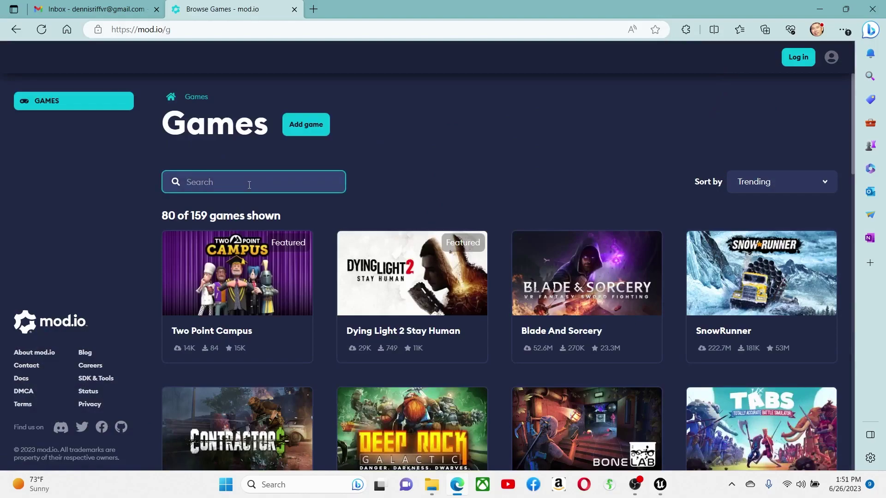
pyautogui.write('riff')
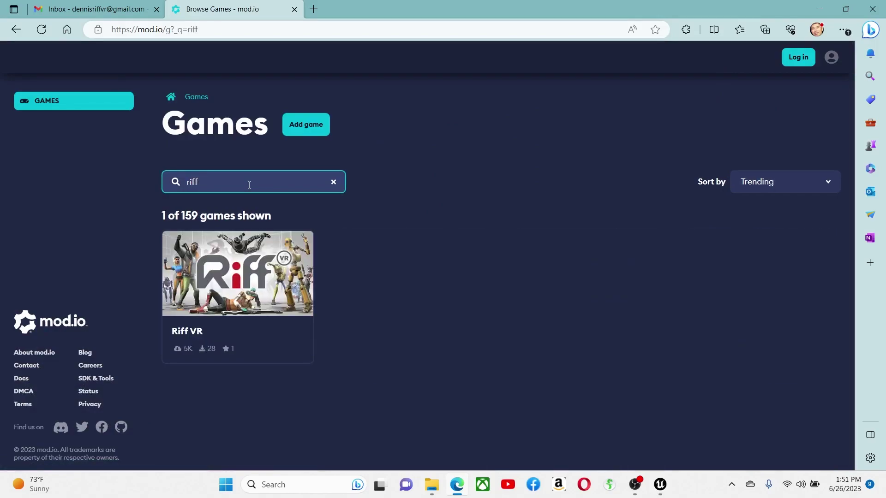
pyautogui.write(' vr')
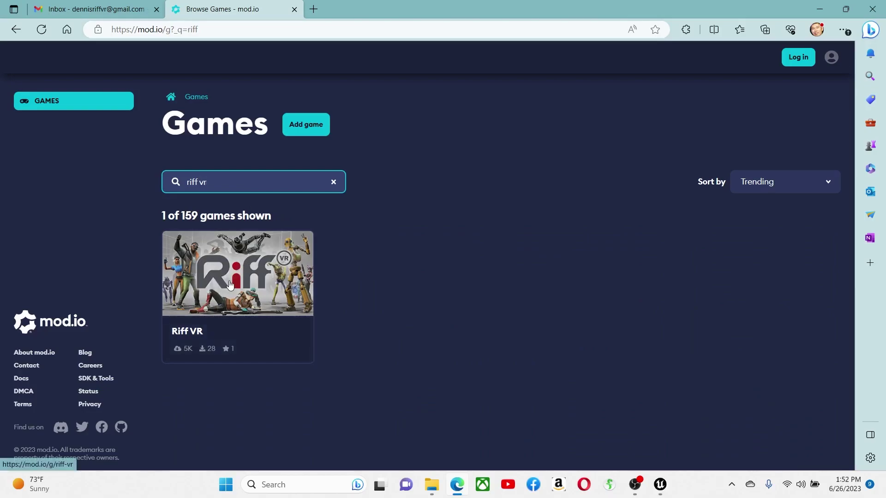
pyautogui.click(235, 278)
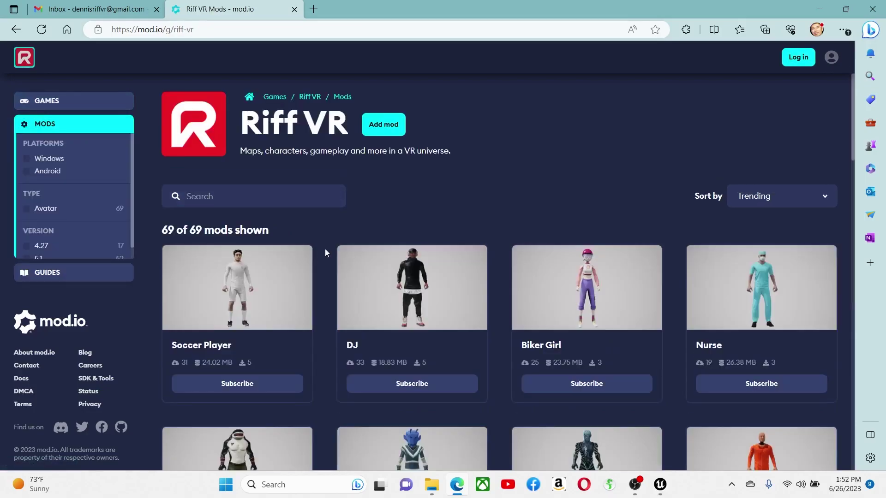
# - Start adding a new Riff VR mod and log in to mod.io with Google
pyautogui.click(385, 130)
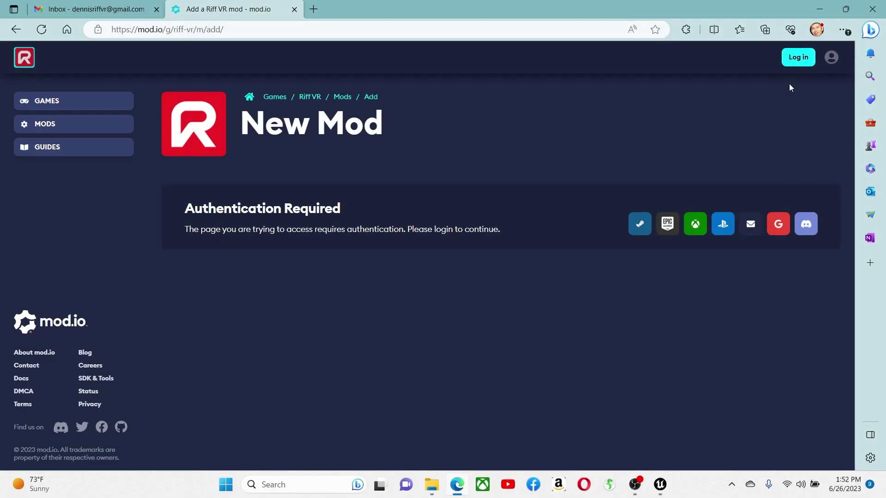
pyautogui.click(798, 57)
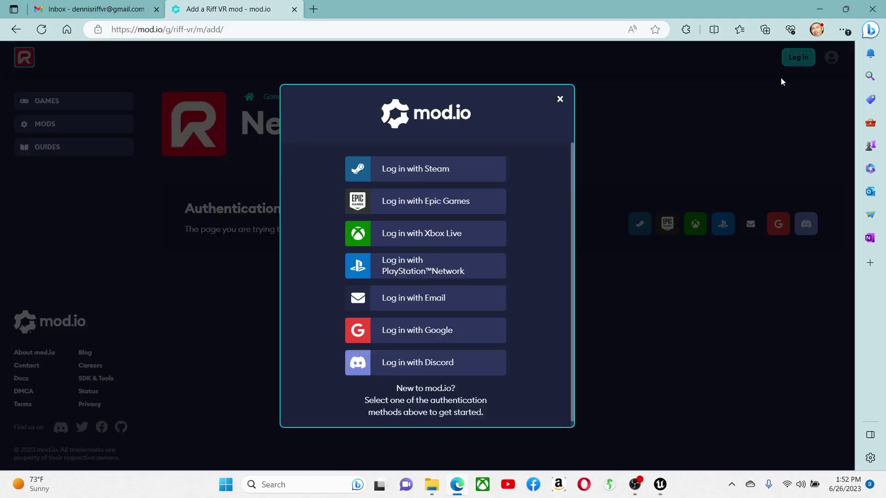
pyautogui.click(429, 331)
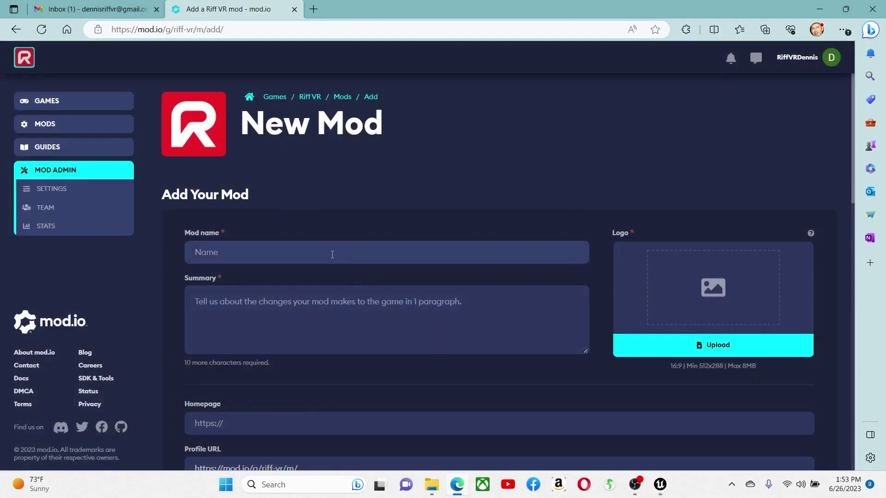
# - Name the new mod Chef and enter Chef Dracula as its summary
pyautogui.click(332, 255)
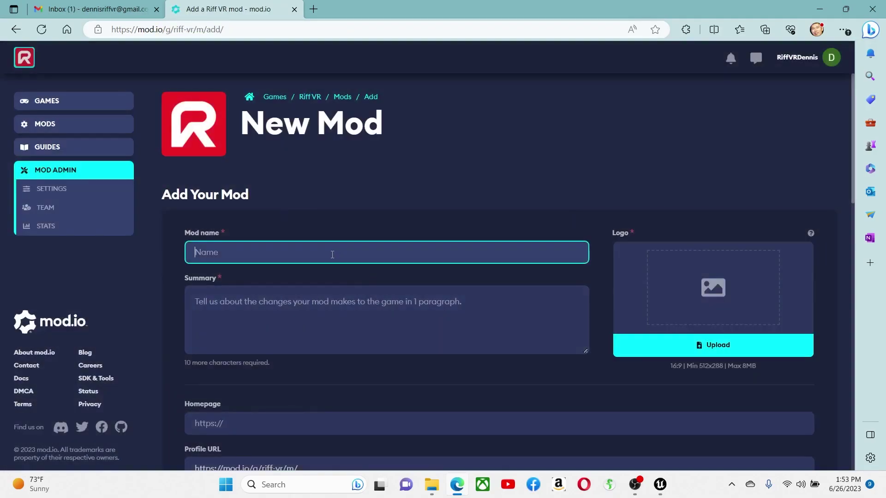
pyautogui.write('Chef')
pyautogui.click(300, 318)
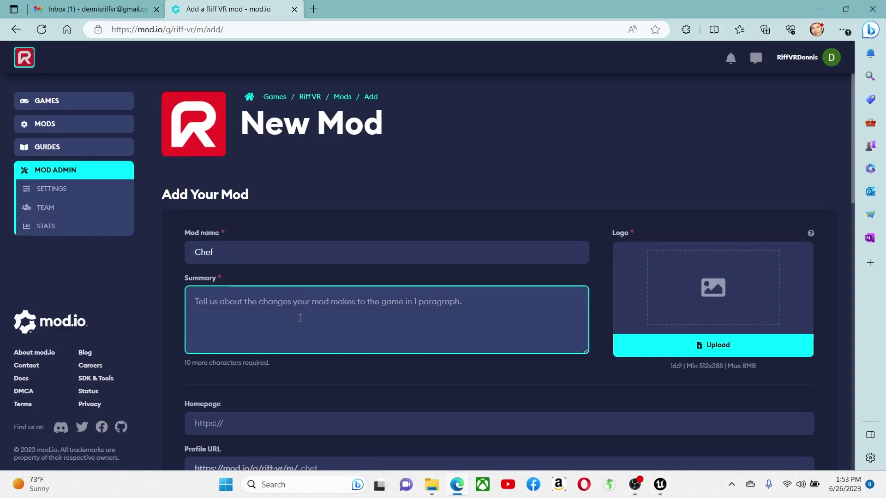
pyautogui.write('Chef but')
pyautogui.press('BackSpace')
pyautogui.press('BackSpace')
pyautogui.press('BackSpace')
pyautogui.press('BackSpace')
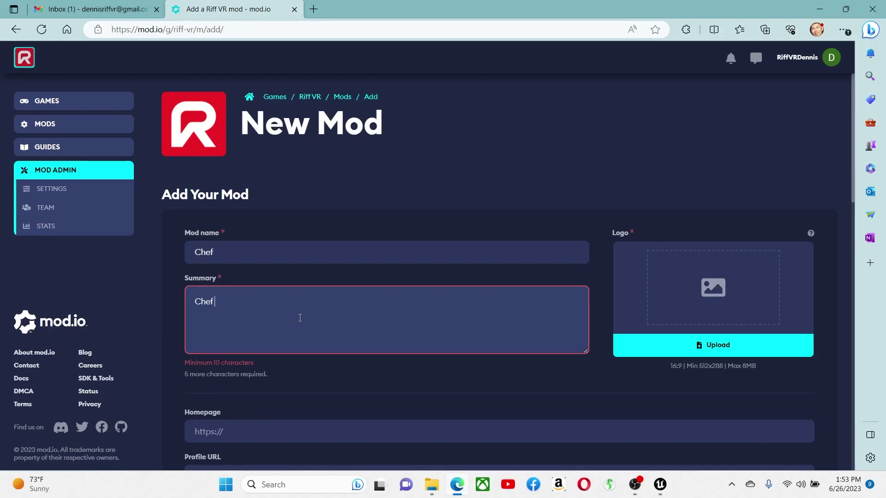
pyautogui.write('Dra')
pyautogui.write('la')
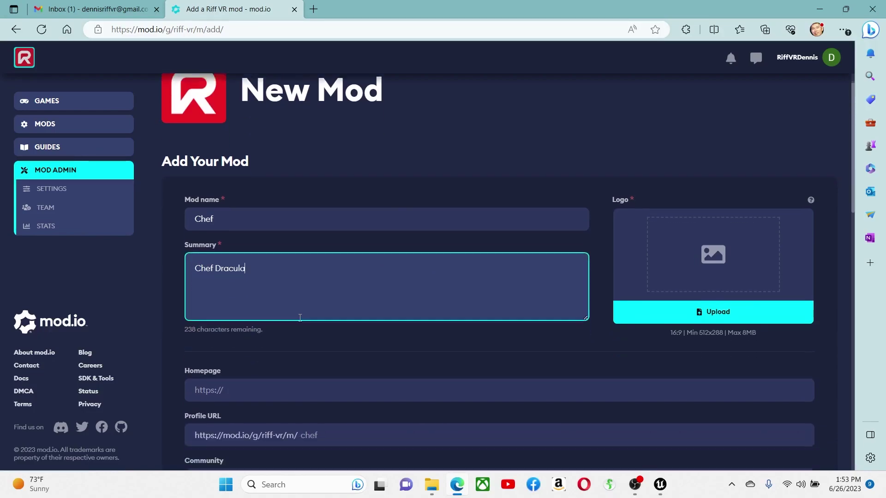
# - Upload the Chef Thumbnail image from the Desktop's Riff VR folder as the mod's logo
pyautogui.scroll(-1, 300, 318)
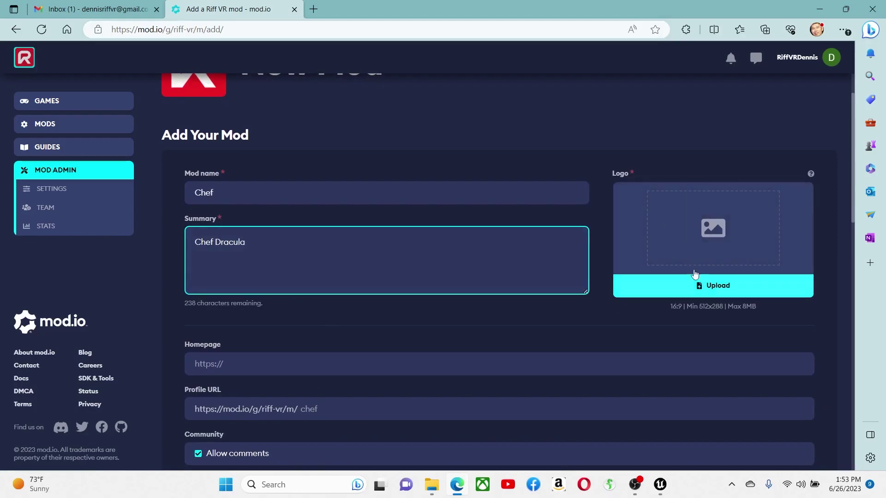
pyautogui.click(701, 286)
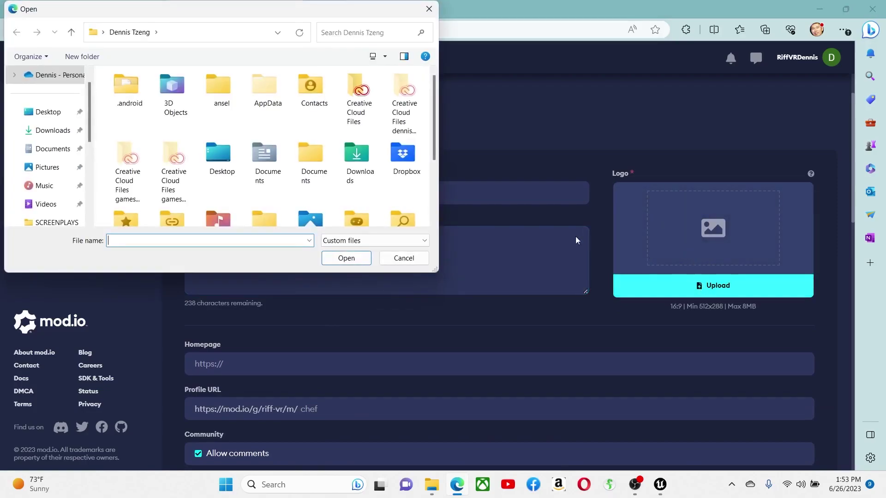
pyautogui.click(48, 111)
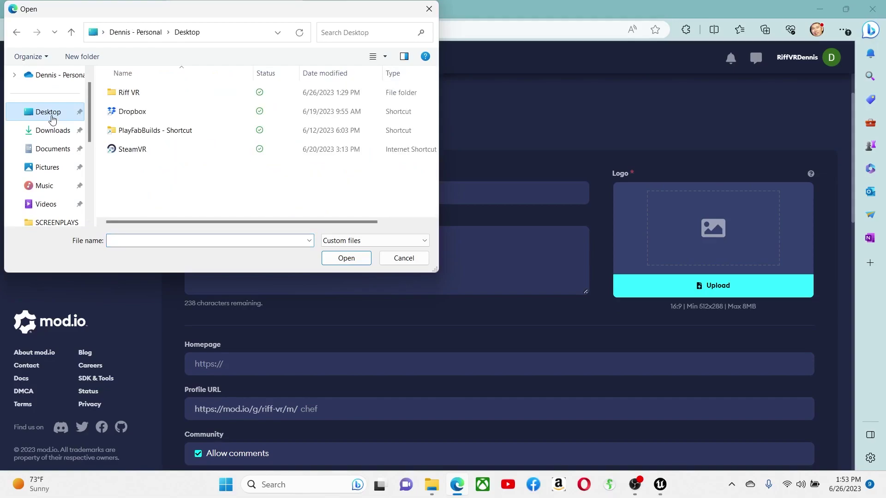
pyautogui.doubleClick(148, 98)
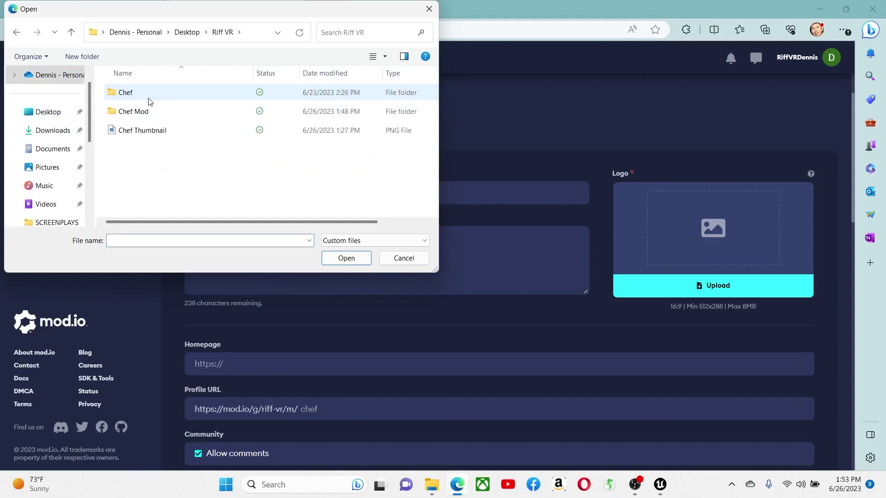
pyautogui.click(170, 131)
pyautogui.click(346, 258)
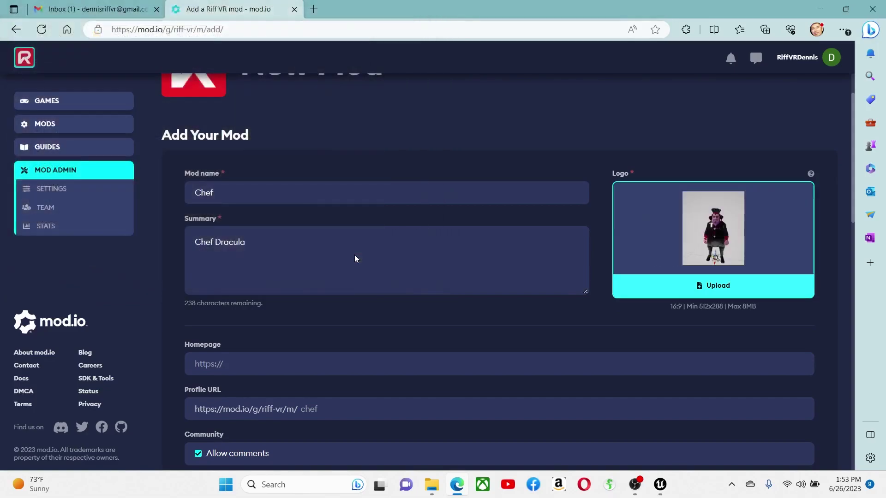
# - Review the new mod form's homepage, profile URL, community, visibility and description fields
pyautogui.scroll(-1, 607, 323)
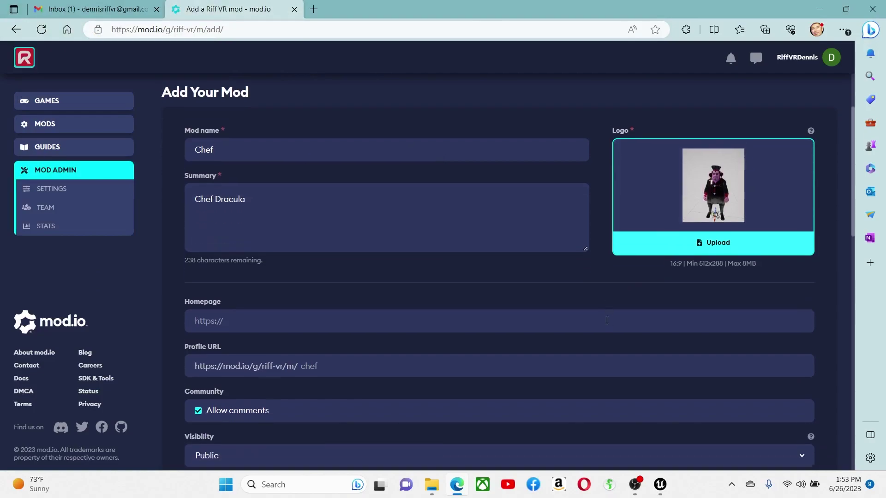
pyautogui.scroll(-1, 604, 321)
pyautogui.scroll(-2, 602, 322)
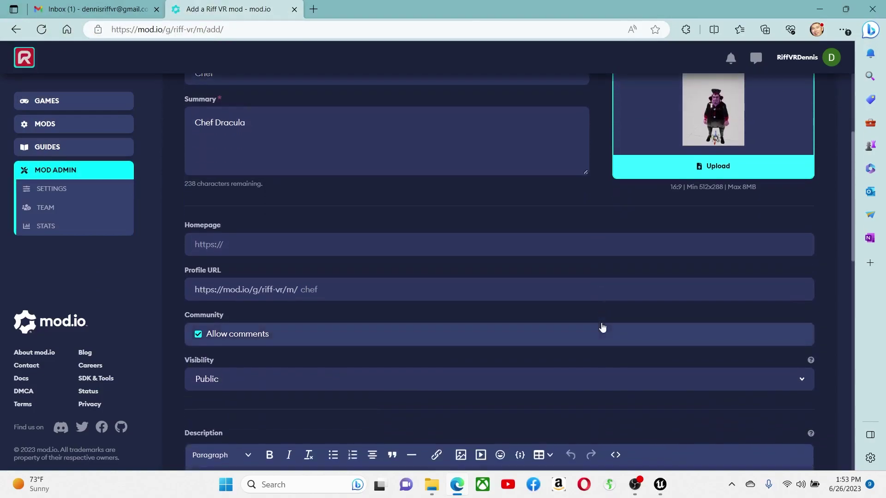
pyautogui.scroll(-2, 601, 326)
pyautogui.scroll(-2, 575, 322)
pyautogui.scroll(2, 407, 222)
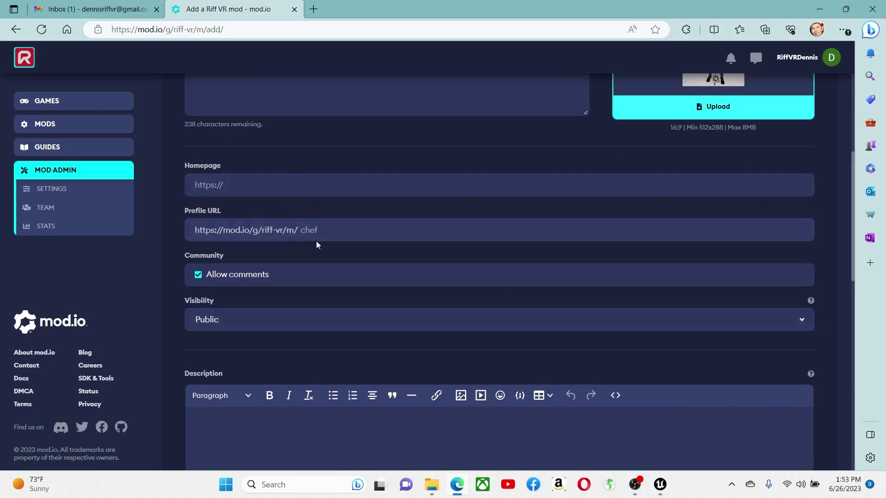
pyautogui.scroll(-2, 325, 252)
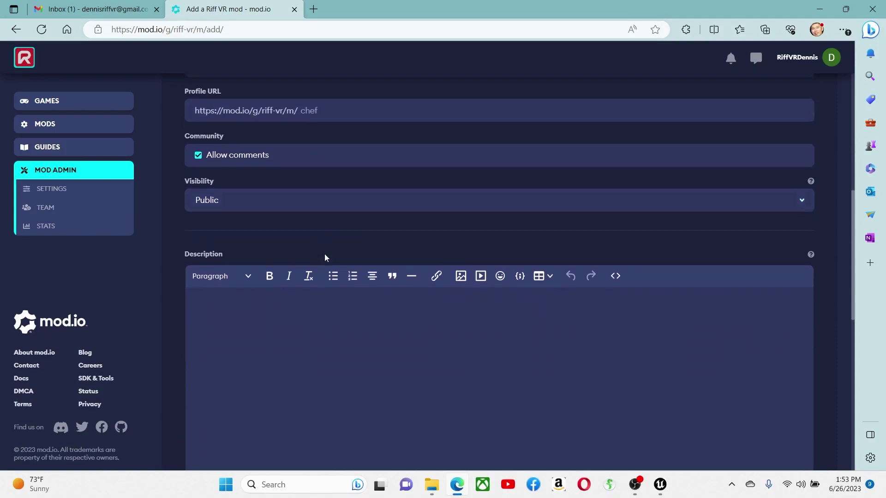
pyautogui.scroll(-3, 289, 261)
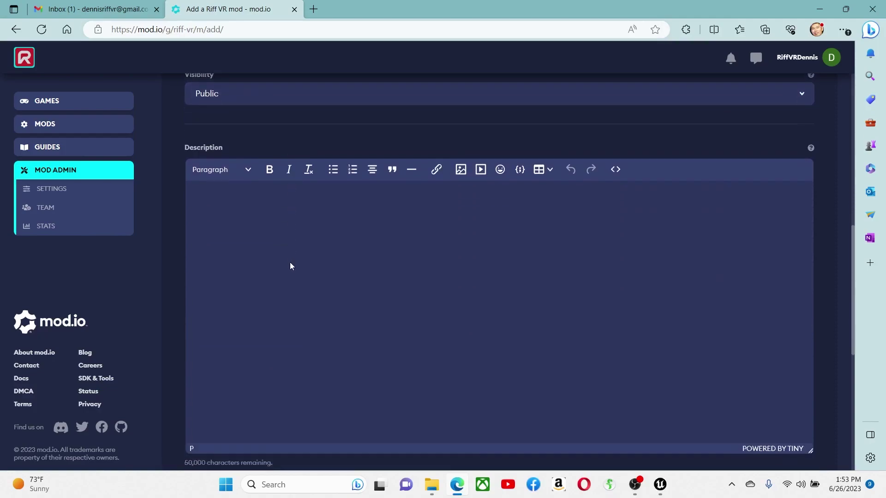
pyautogui.scroll(1, 294, 266)
# - Tag the mod with type Avatar and version 5.1, and save it
pyautogui.scroll(-6, 294, 266)
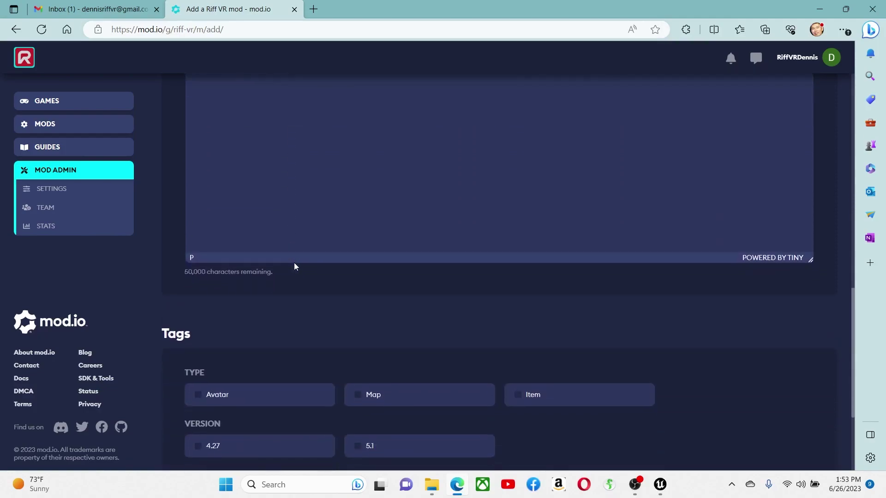
pyautogui.click(200, 236)
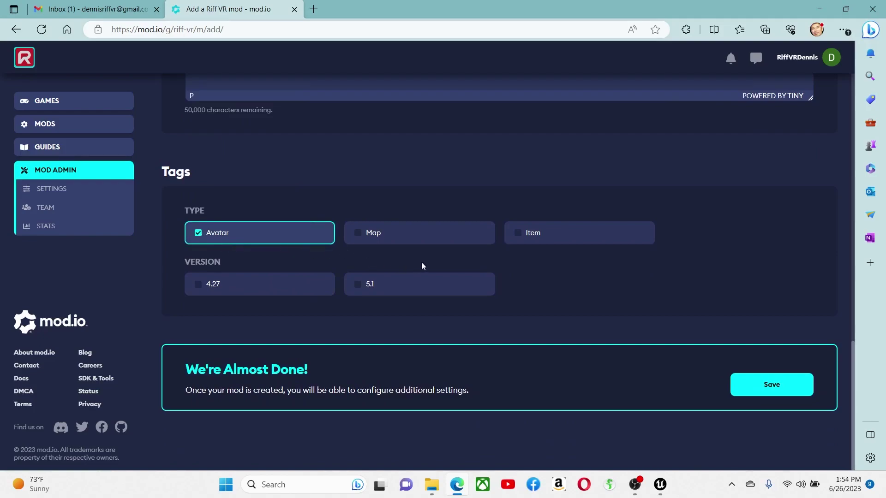
pyautogui.click(361, 290)
pyautogui.click(361, 291)
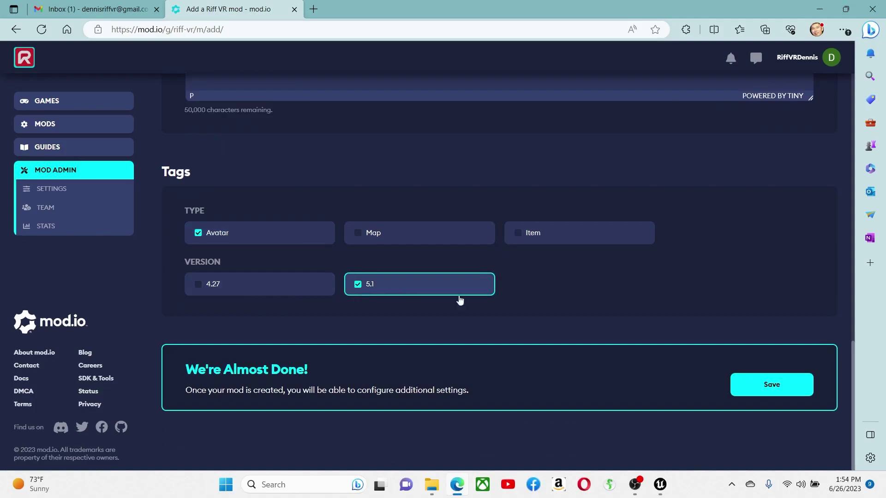
pyautogui.click(780, 386)
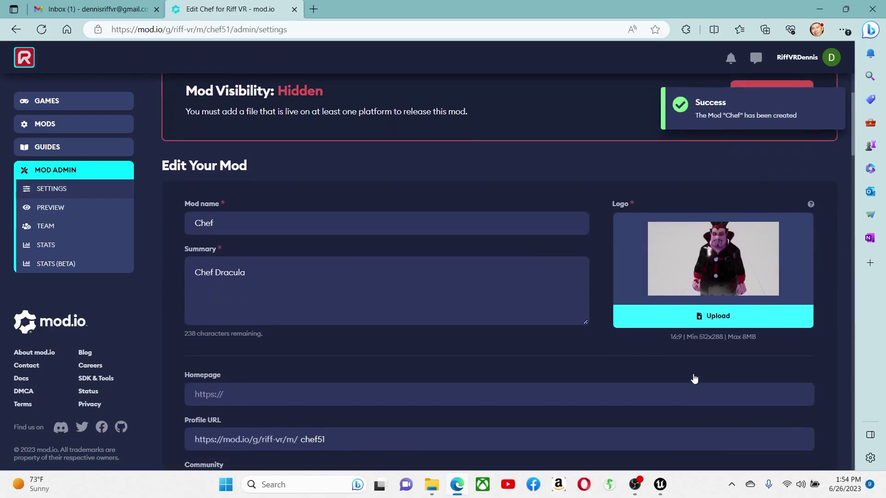
# - Choose the Chef RiffVR Mod zip from the Chef Mod folder's packaged Content, Paks, Windows subfolder as the mod's release file
pyautogui.scroll(-9, 694, 378)
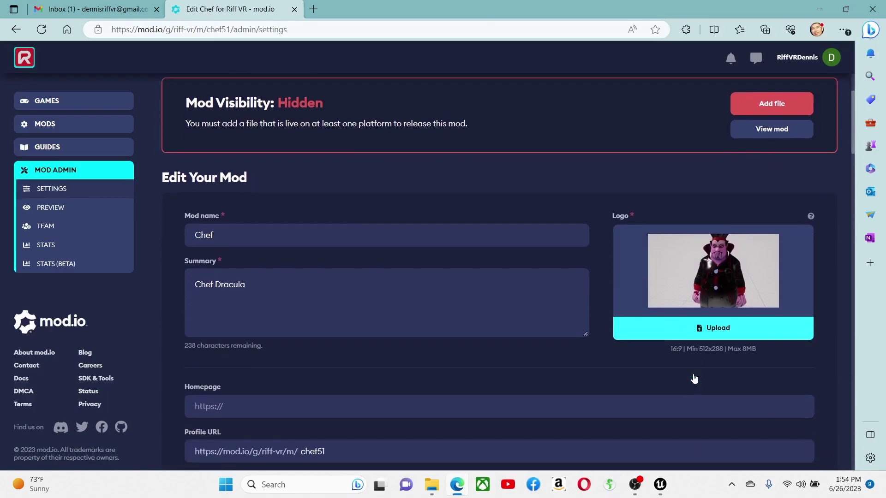
pyautogui.scroll(-10, 694, 378)
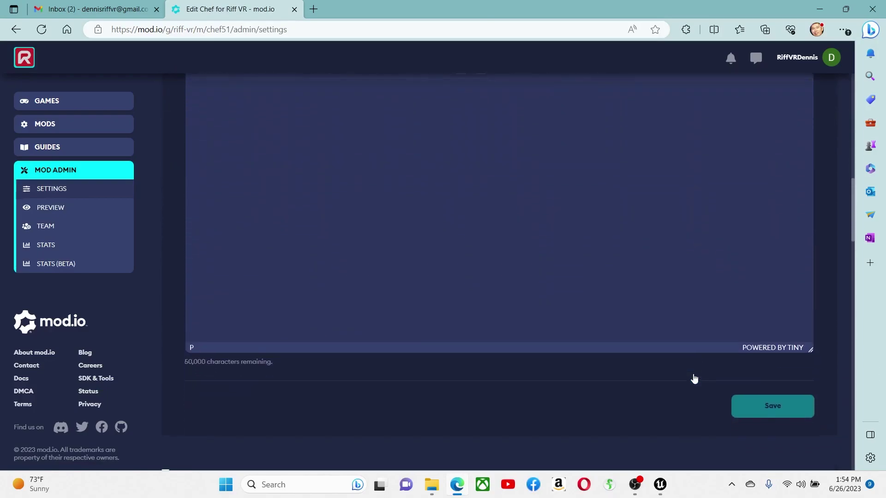
pyautogui.scroll(-2, 694, 378)
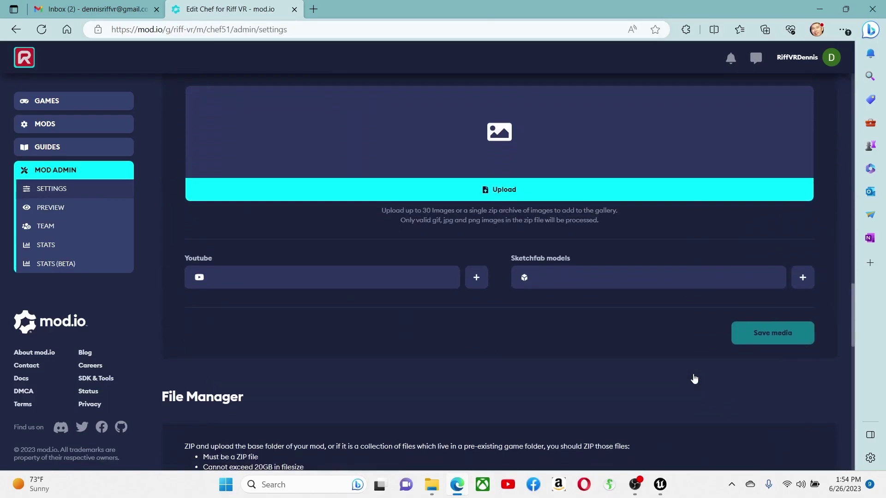
pyautogui.scroll(1, 695, 378)
pyautogui.scroll(-7, 693, 377)
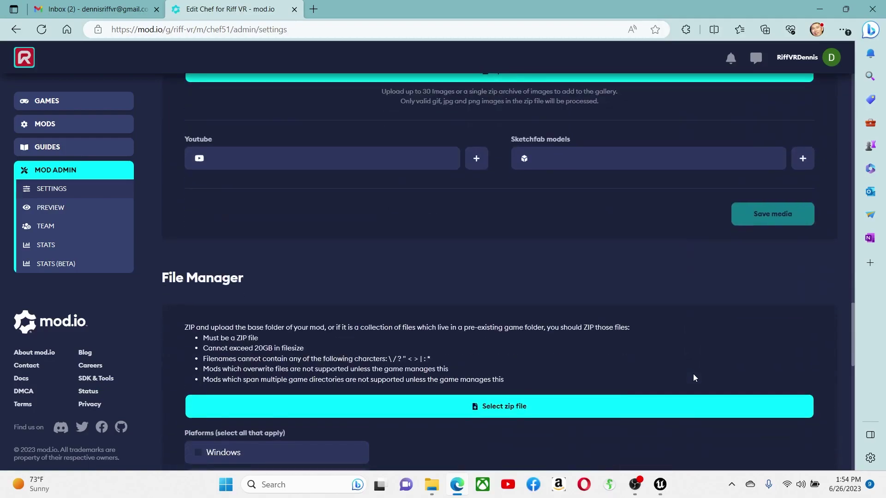
pyautogui.scroll(-1, 693, 373)
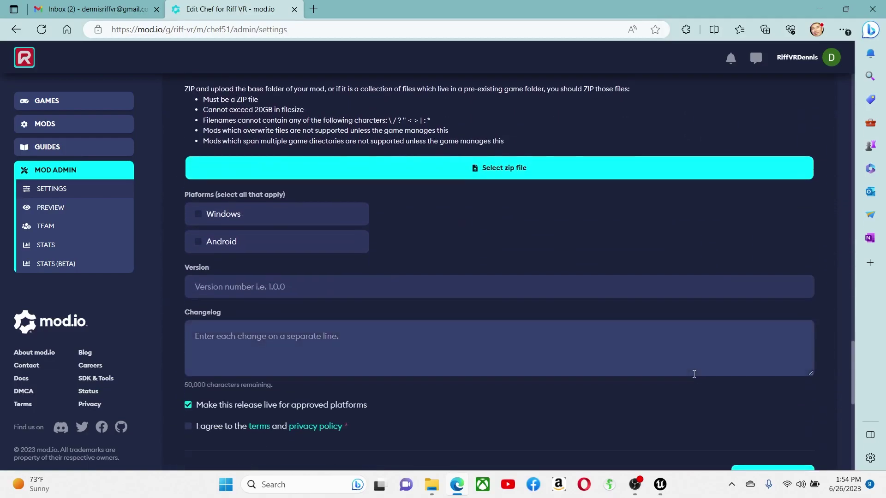
pyautogui.scroll(1, 693, 372)
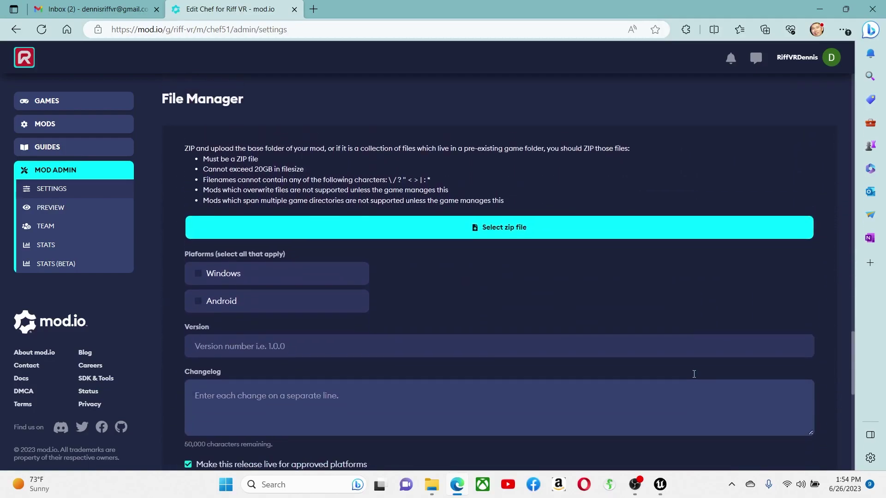
pyautogui.click(508, 231)
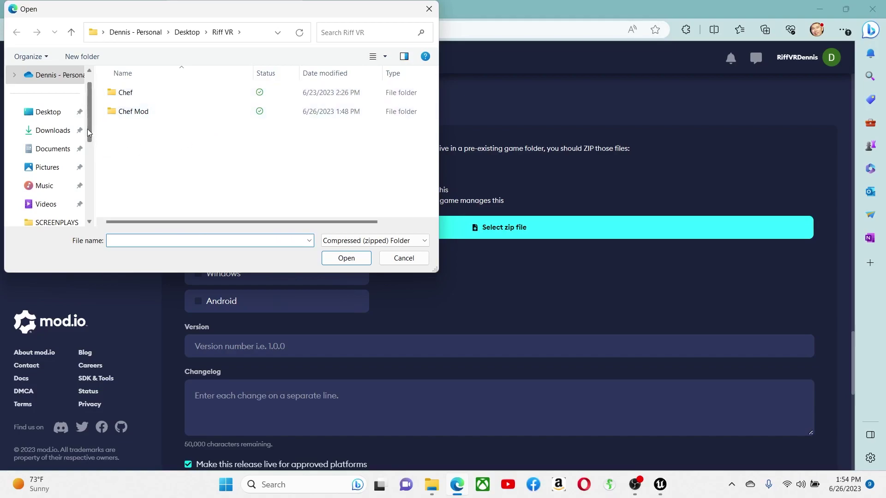
pyautogui.doubleClick(120, 113)
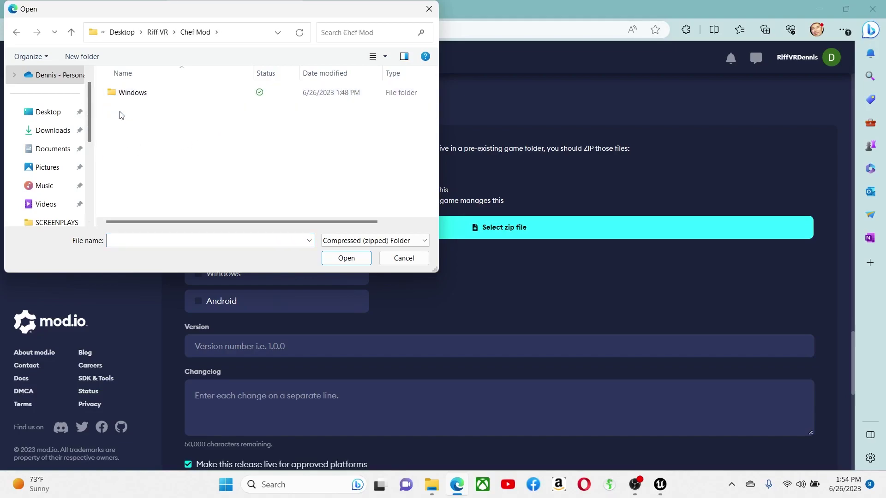
pyautogui.doubleClick(130, 94)
pyautogui.doubleClick(131, 95)
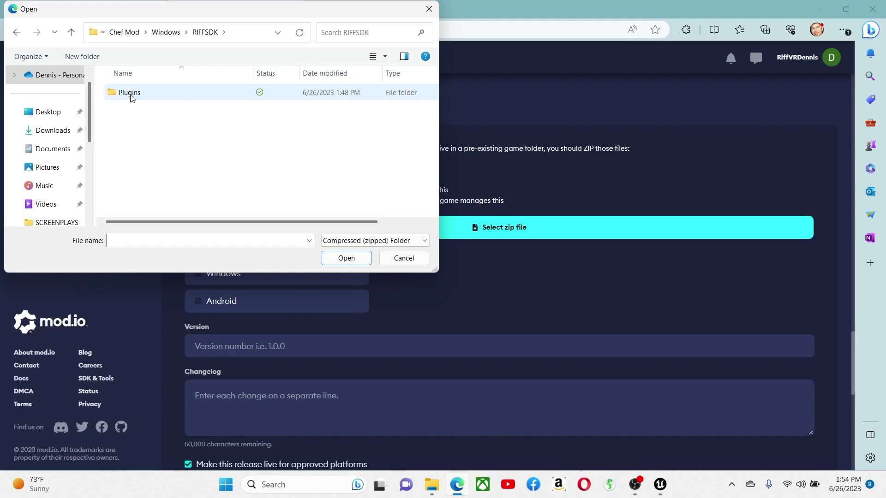
pyautogui.doubleClick(129, 93)
pyautogui.doubleClick(130, 94)
pyautogui.doubleClick(131, 93)
pyautogui.doubleClick(130, 93)
pyautogui.doubleClick(131, 95)
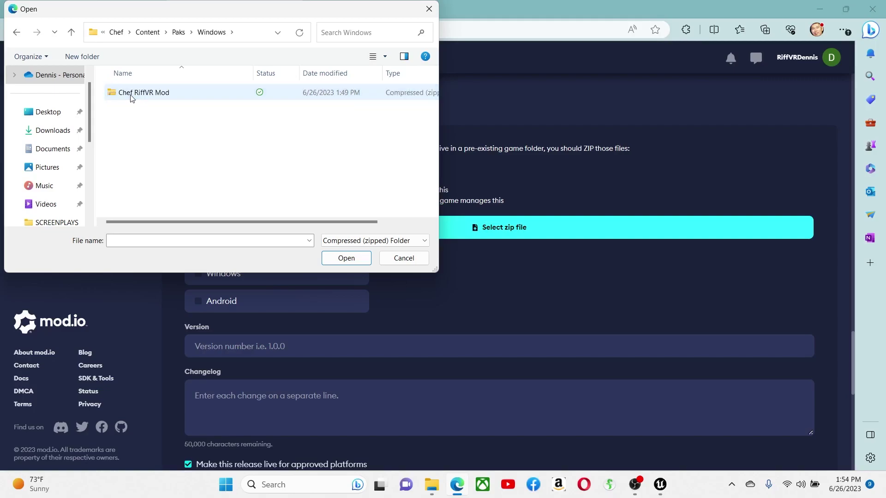
pyautogui.click(161, 95)
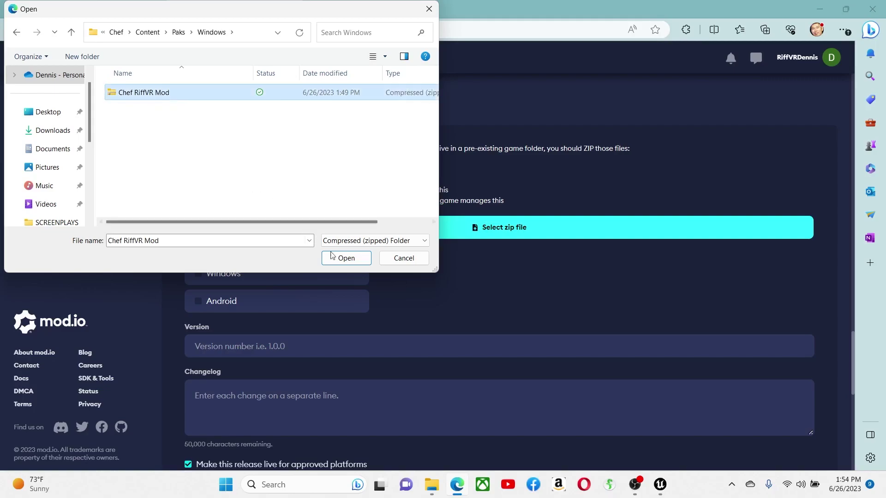
pyautogui.click(348, 259)
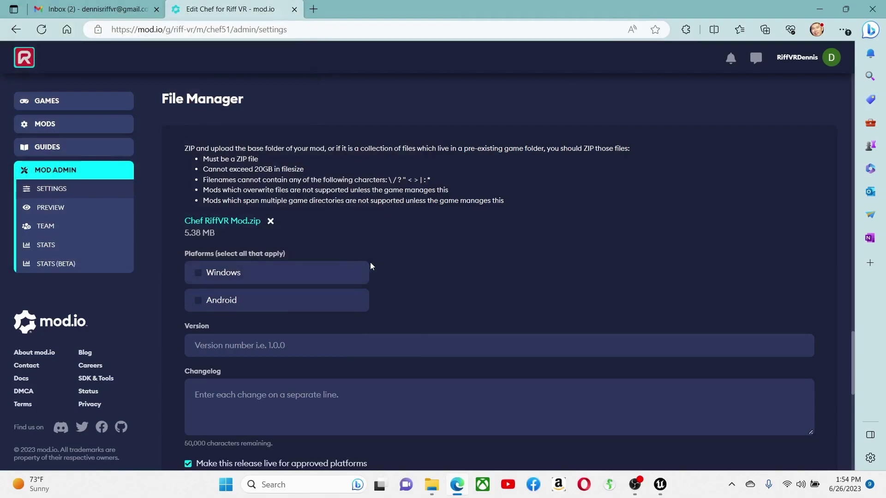
# - Set the release file's platform to Windows, agree to the terms and privacy policy, and upload the file
pyautogui.click(200, 275)
pyautogui.scroll(-5, 567, 276)
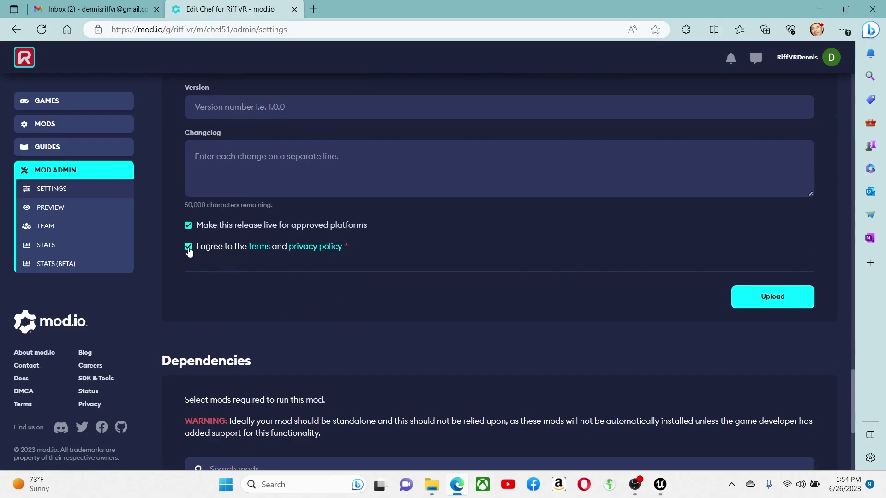
pyautogui.scroll(-3, 593, 289)
pyautogui.scroll(-3, 591, 289)
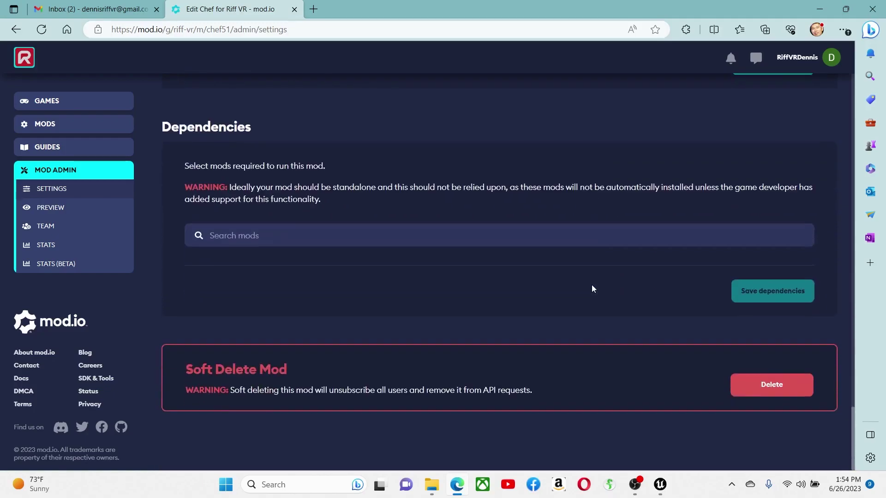
pyautogui.scroll(5, 592, 286)
pyautogui.click(783, 248)
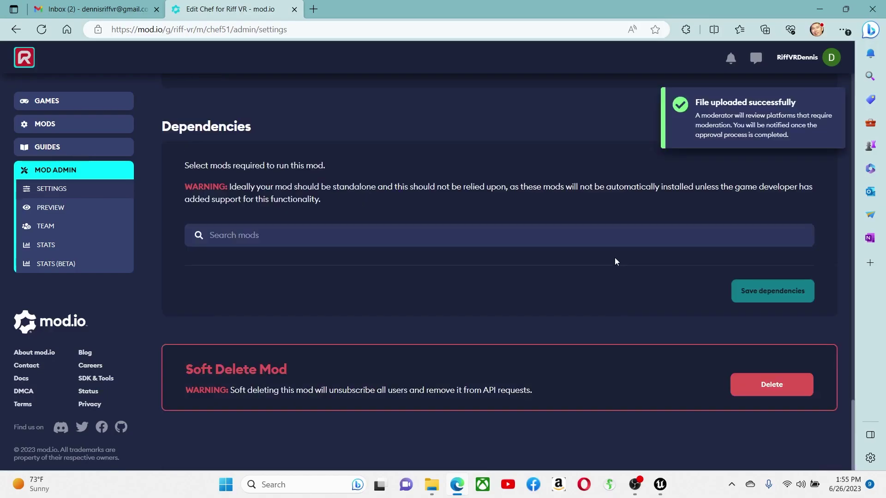
pyautogui.scroll(15, 614, 261)
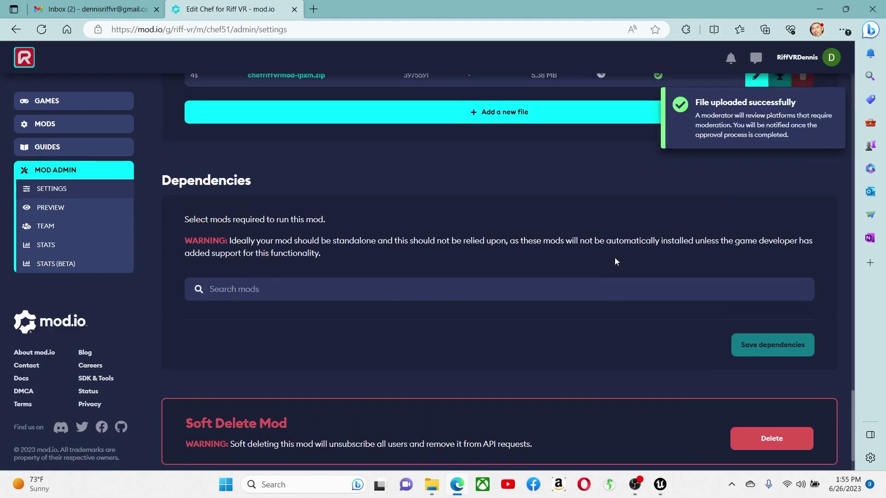
pyautogui.scroll(10, 615, 261)
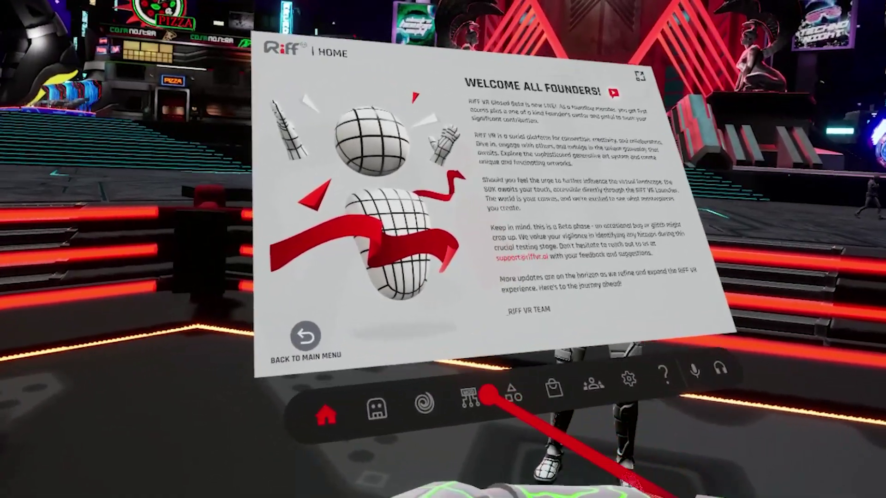
# - Switch to Riff VR, load the Chef Draco avatar from the featured mods, and return to the scene
pyautogui.click(484, 396)
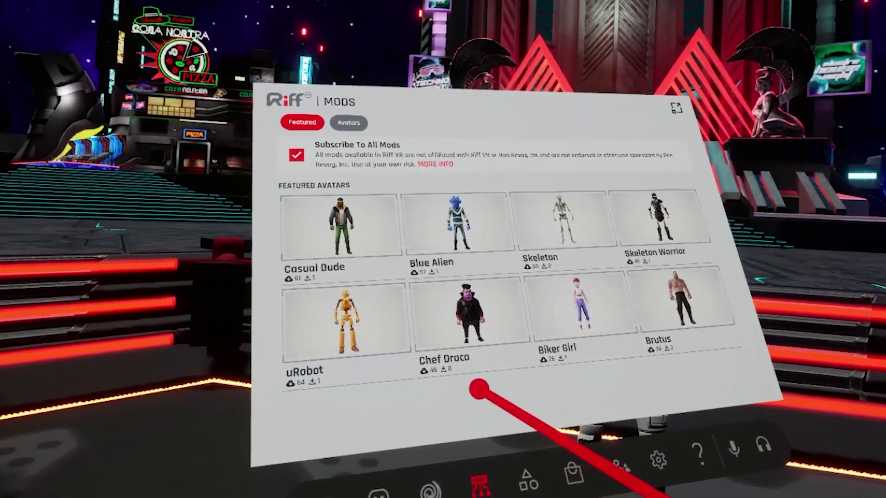
pyautogui.moveTo(501, 343)
pyautogui.click(489, 364)
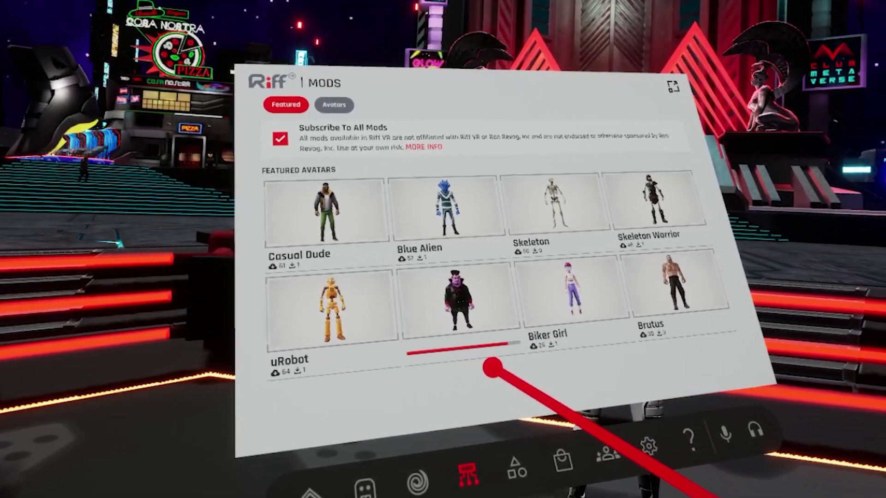
pyautogui.press('Escape')
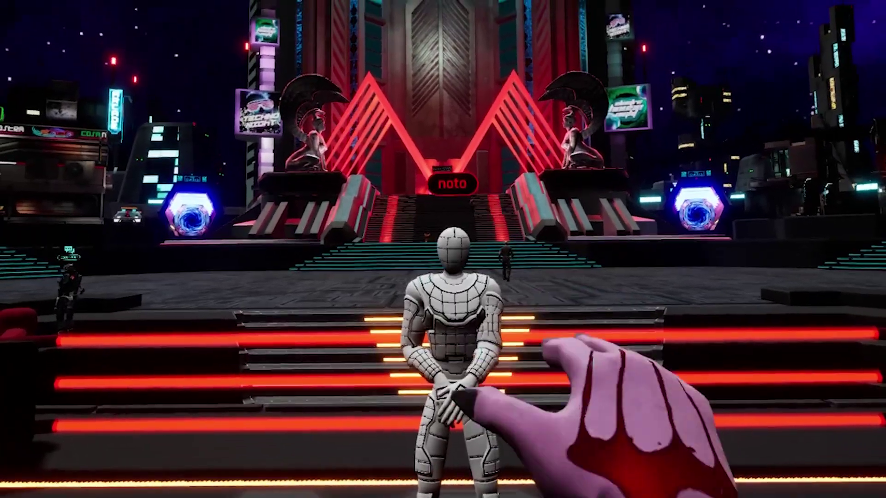